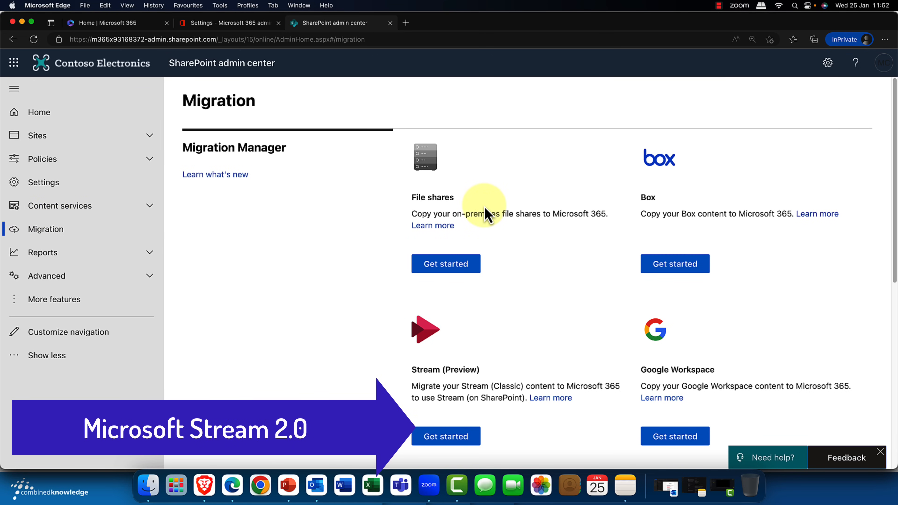
Step: Open the Stream (Preview) migration from Migration Manager and review its scan steps and container table
{"action": "scroll", "coordinate": [438, 407], "scroll_direction": "down", "scroll_amount": 2}
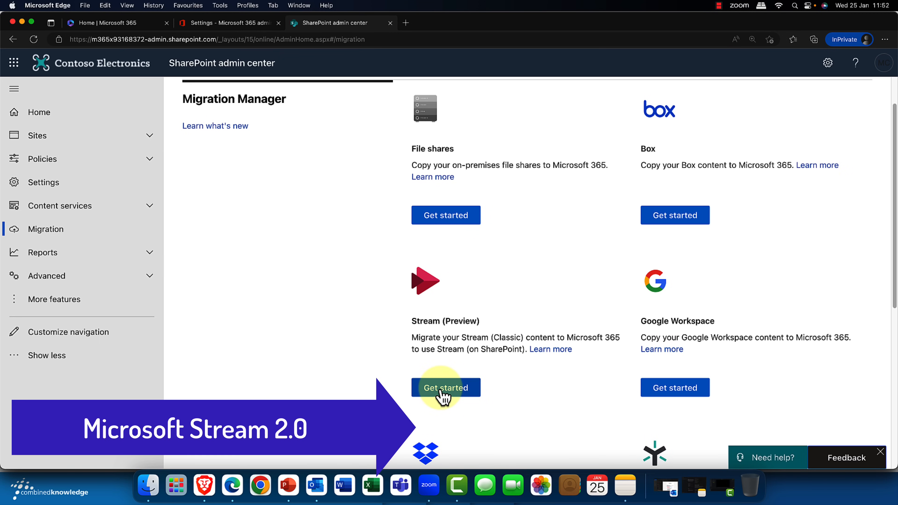
{"action": "left_click", "coordinate": [443, 389]}
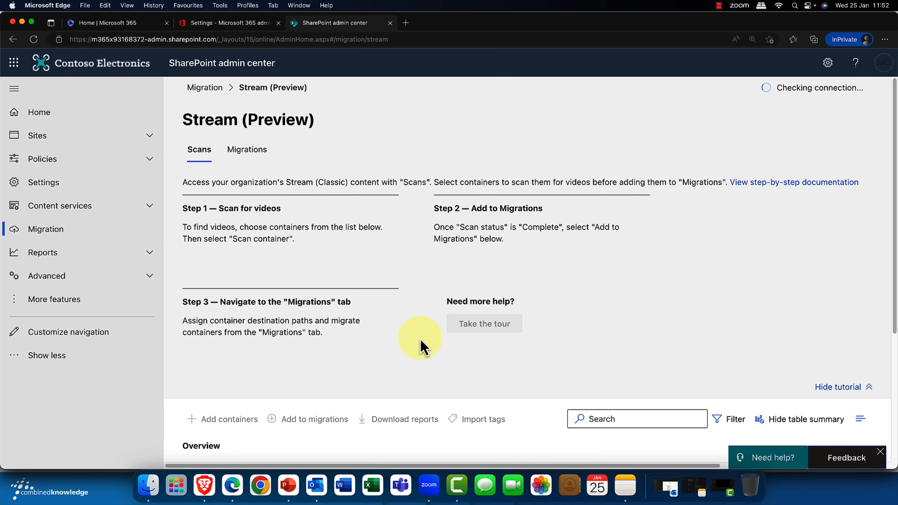
{"action": "scroll", "coordinate": [400, 329], "scroll_direction": "down", "scroll_amount": 5}
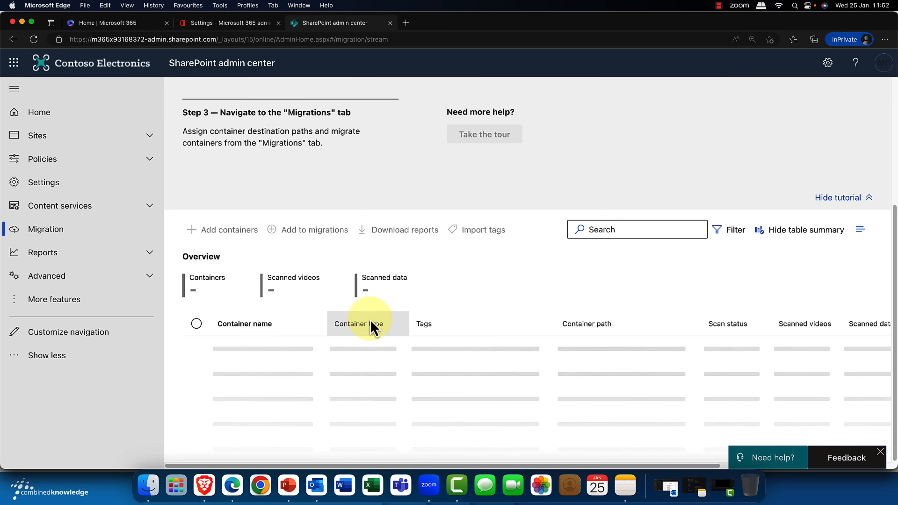
{"action": "scroll", "coordinate": [366, 324], "scroll_direction": "up", "scroll_amount": 2}
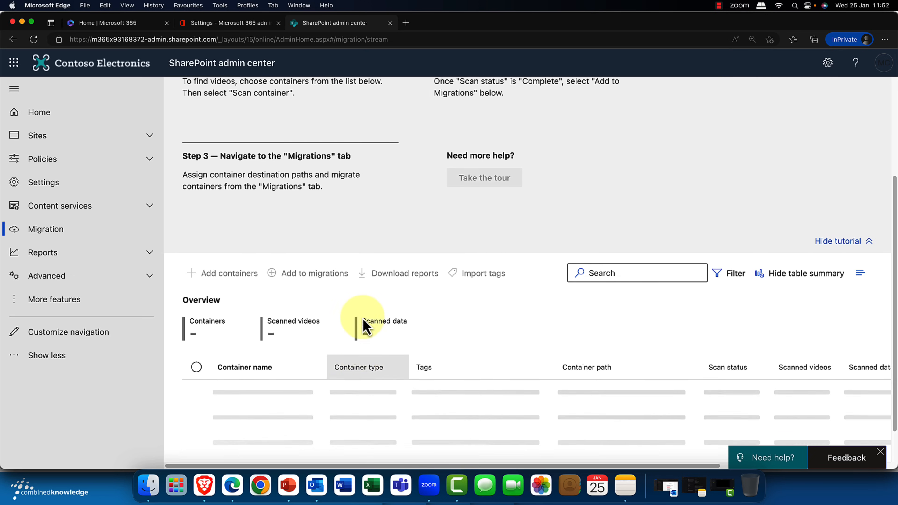
{"action": "scroll", "coordinate": [364, 323], "scroll_direction": "up", "scroll_amount": 3}
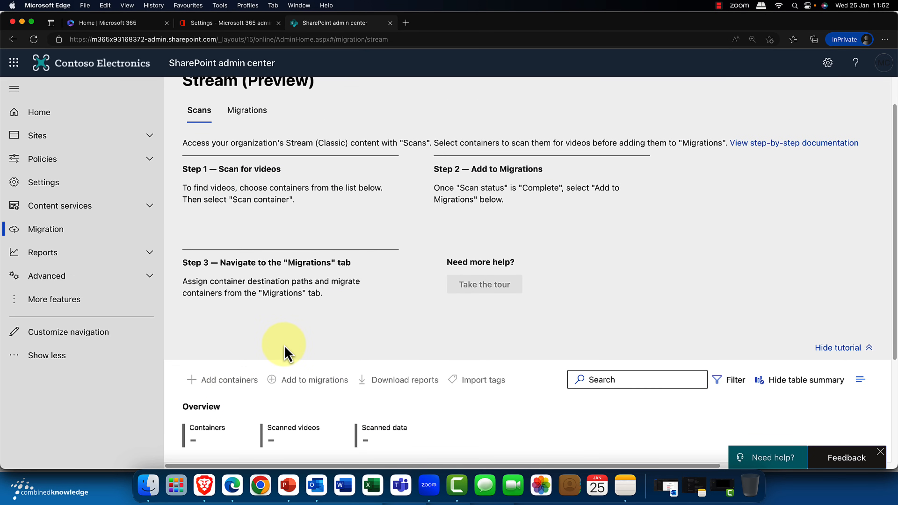
{"action": "scroll", "coordinate": [288, 350], "scroll_direction": "up", "scroll_amount": 2}
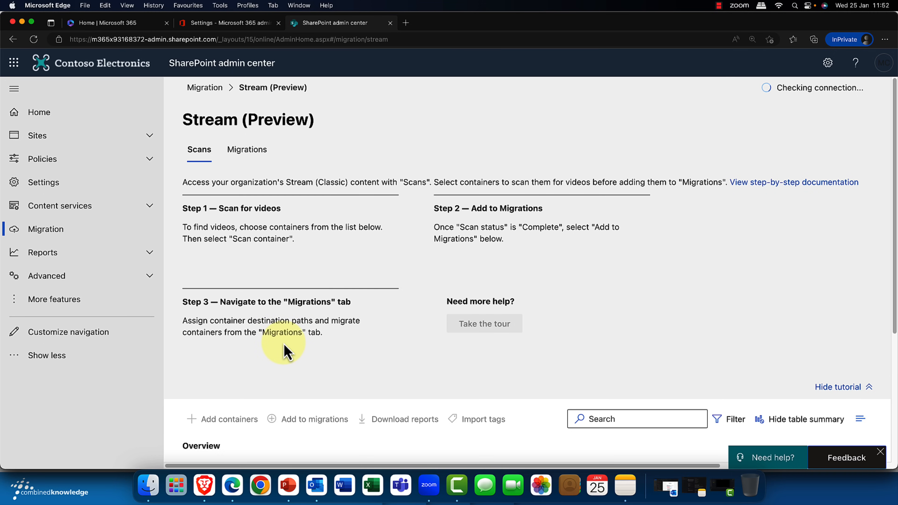
Step: Examine the migration steps for Stream containers and the migration table beneath them
{"action": "left_click", "coordinate": [245, 151]}
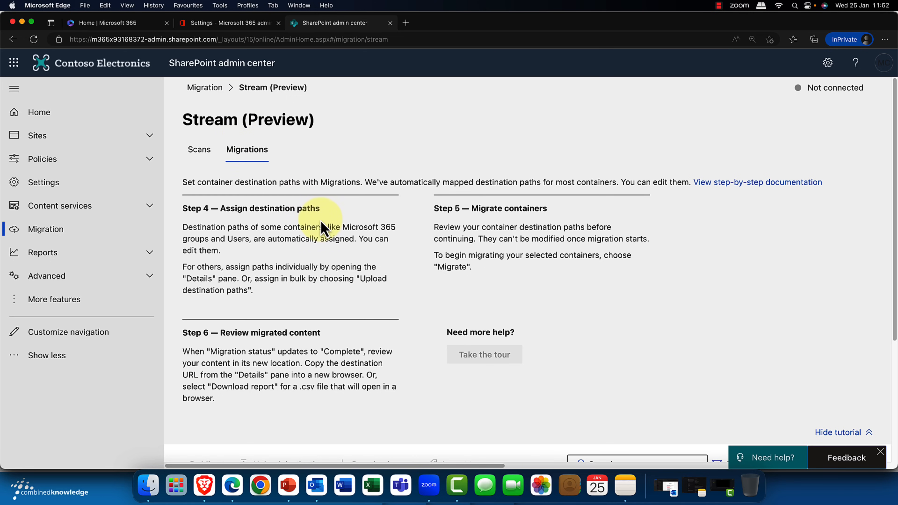
{"action": "scroll", "coordinate": [323, 225], "scroll_direction": "down", "scroll_amount": 5}
{"action": "scroll", "coordinate": [322, 219], "scroll_direction": "down", "scroll_amount": 1}
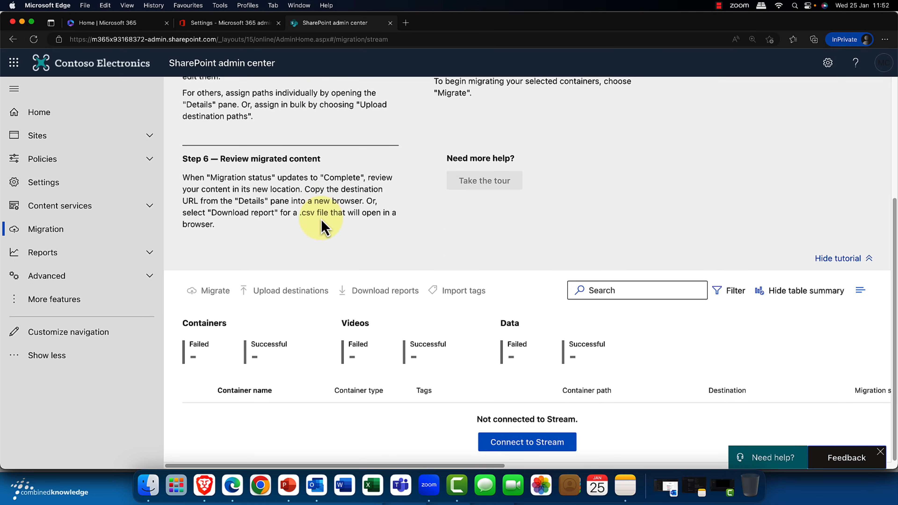
Step: Try to connect the migration to Stream, and continue to Stream (on SharePoint)
{"action": "left_click", "coordinate": [530, 447]}
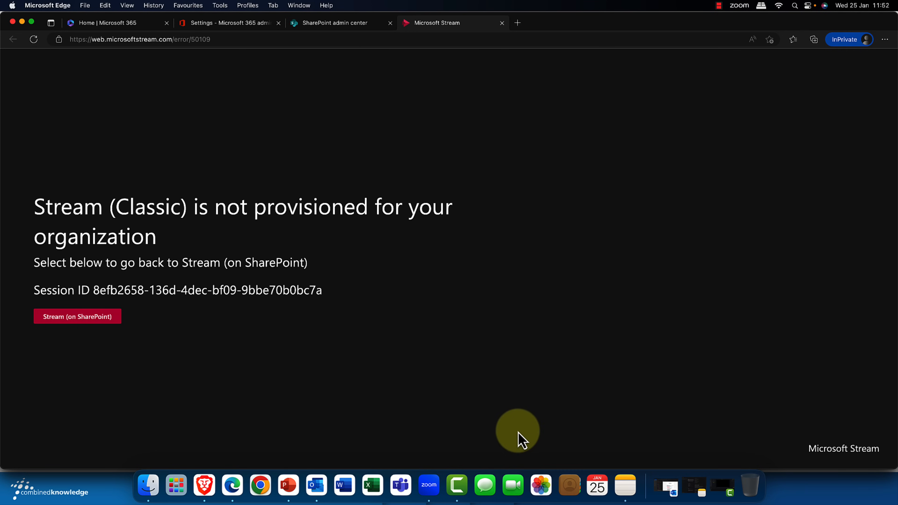
{"action": "left_click", "coordinate": [79, 320]}
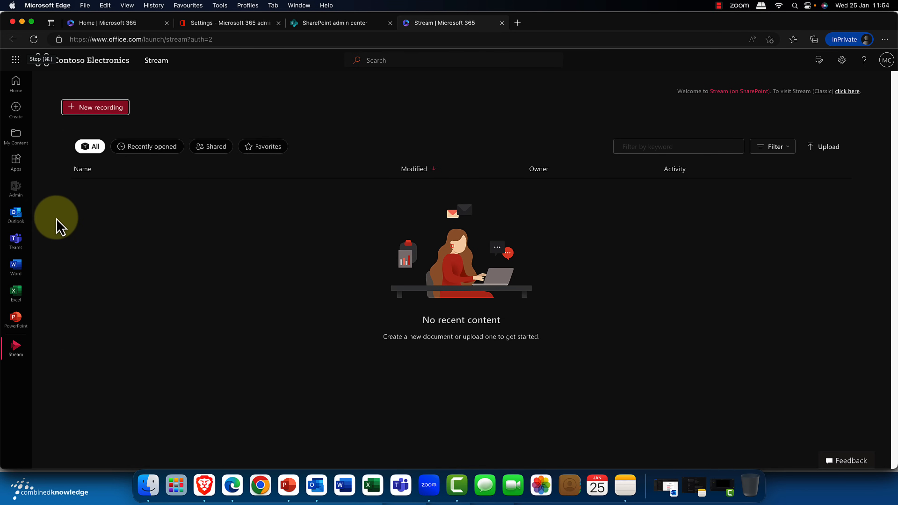
Step: Start a new recording in Stream, allowing the site and browser to use the microphone and camera
{"action": "left_click", "coordinate": [110, 110]}
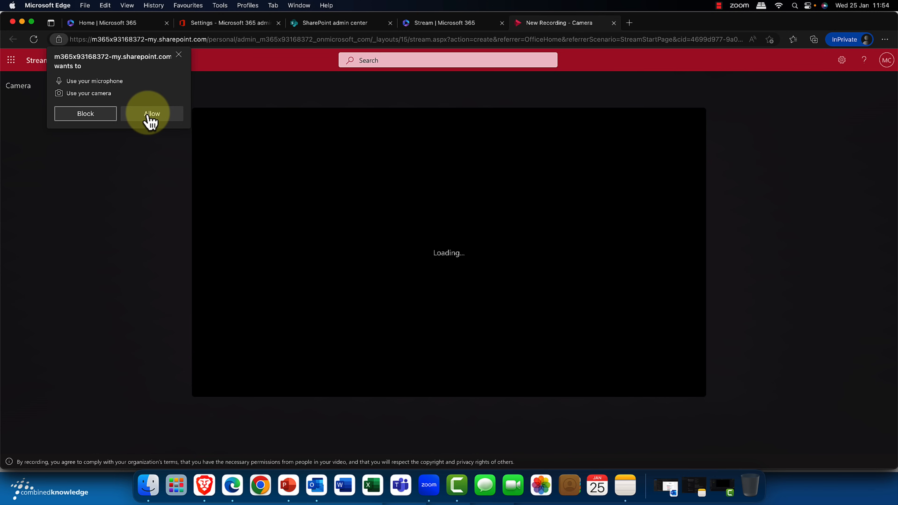
{"action": "left_click", "coordinate": [151, 122]}
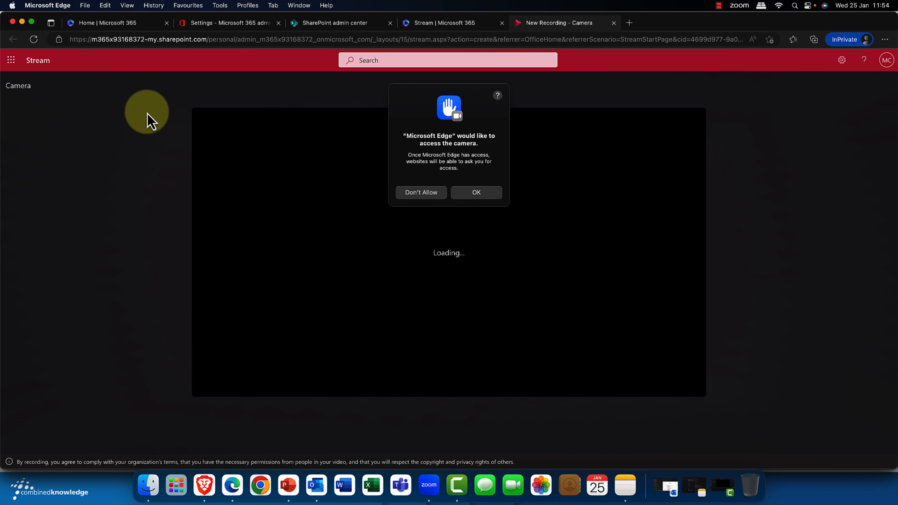
{"action": "left_click", "coordinate": [470, 195]}
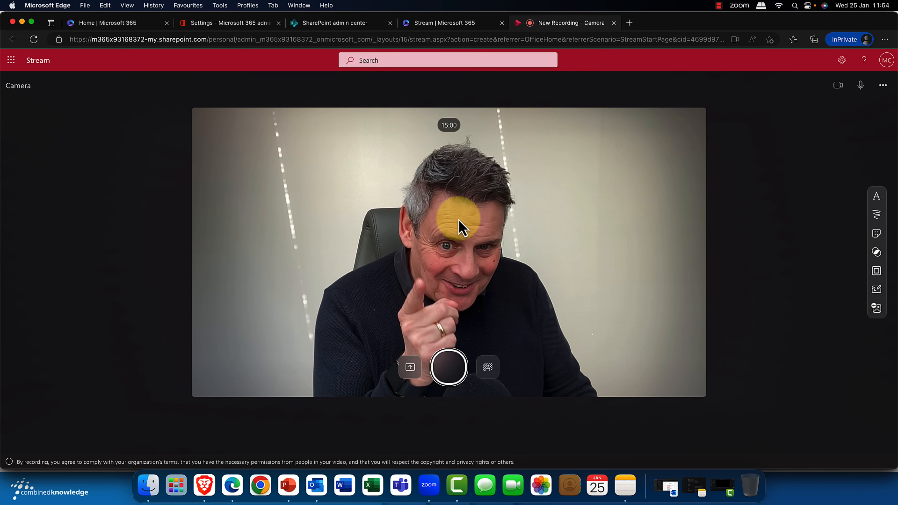
Step: Record a camera clip about 7 seconds long and stop the recording
{"action": "left_click", "coordinate": [443, 375]}
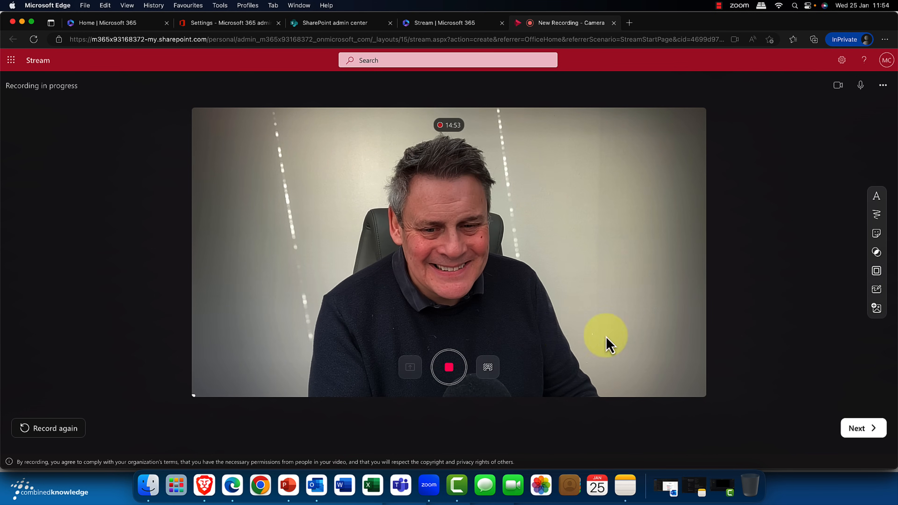
{"action": "left_click", "coordinate": [451, 374]}
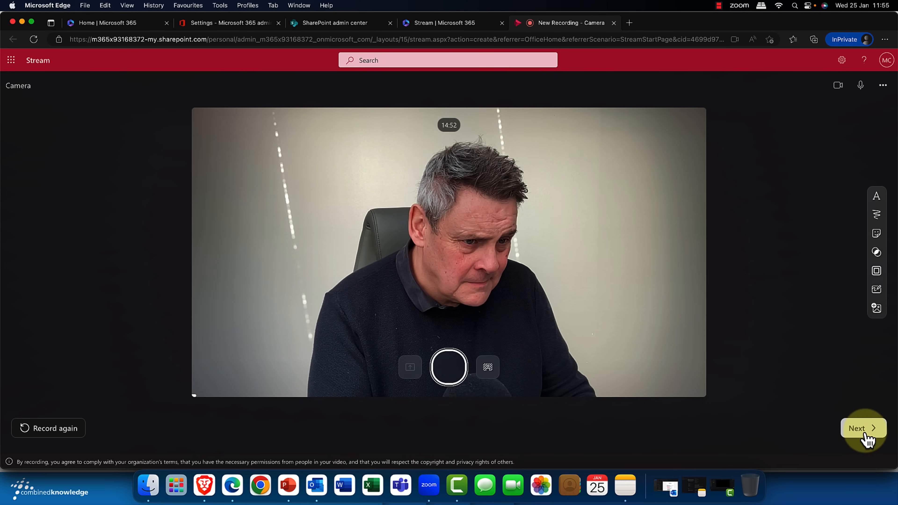
Step: Add a text overlay in the Modern style reading "Microsoft Stream" to the camera picture
{"action": "left_click", "coordinate": [877, 196]}
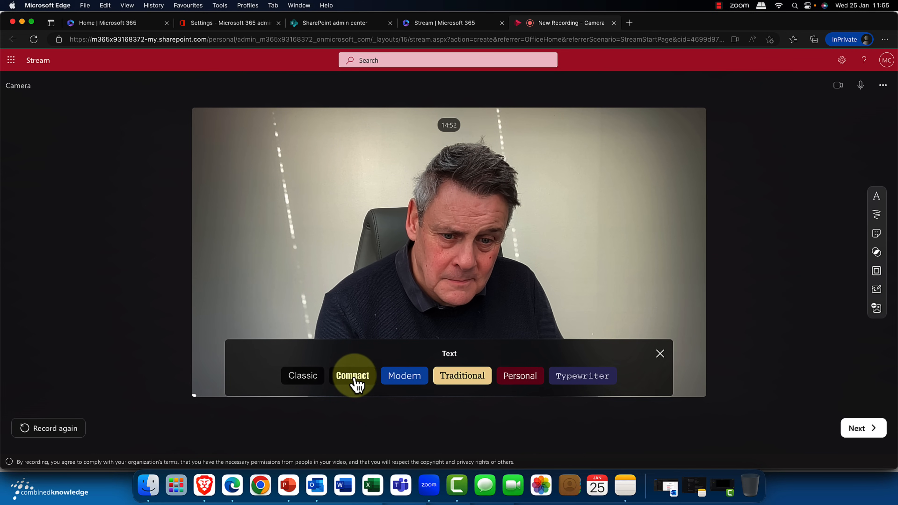
{"action": "left_click", "coordinate": [407, 378]}
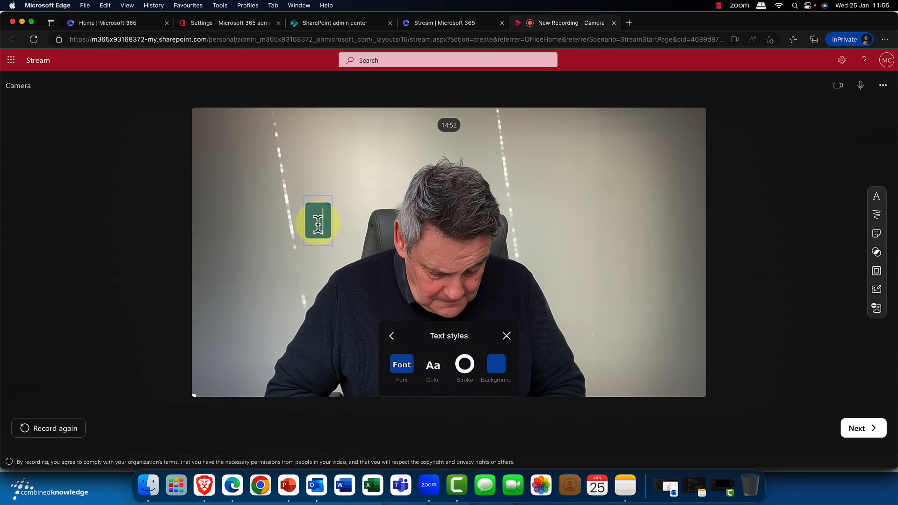
{"action": "type", "text": "Microsoft"}
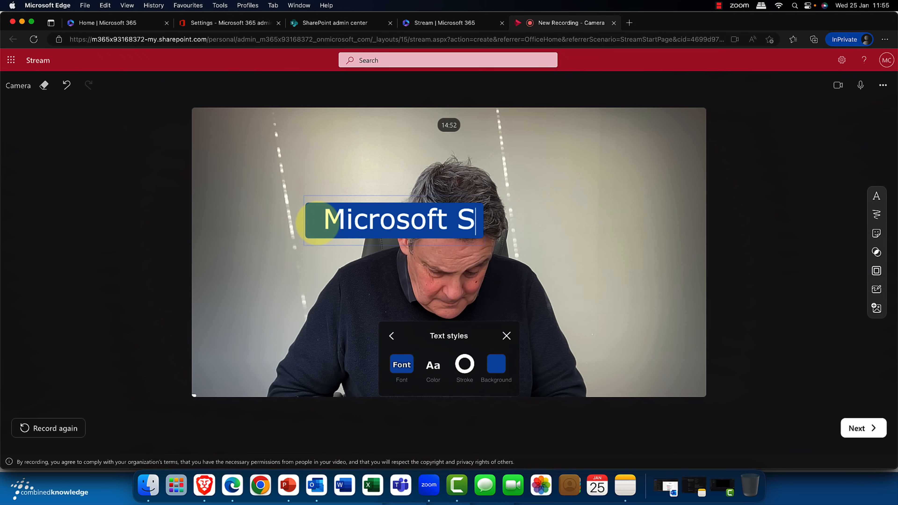
{"action": "type", "text": " Stream"}
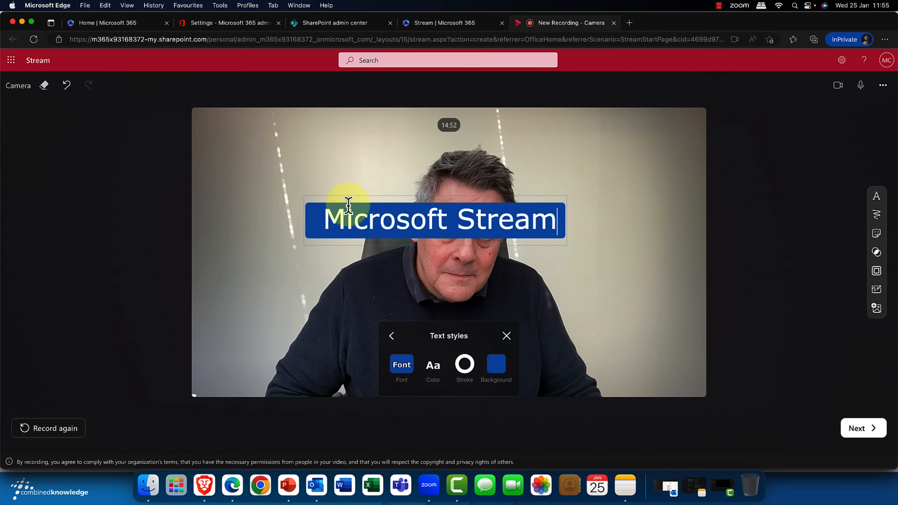
Step: Move the "Microsoft Stream" text overlay to the upper-left corner of the camera picture and shrink it
{"action": "left_click", "coordinate": [261, 214]}
{"action": "left_click_drag", "start_coordinate": [324, 213], "coordinate": [226, 130]}
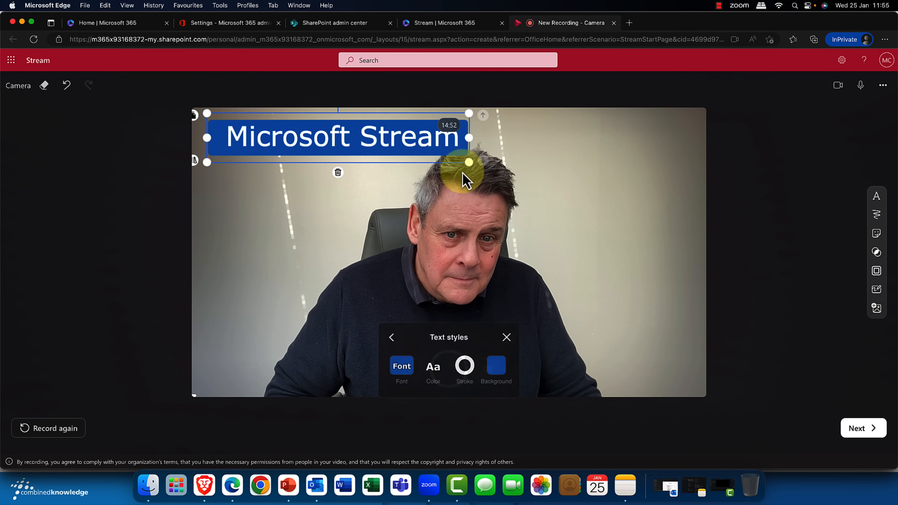
{"action": "left_click_drag", "start_coordinate": [466, 162], "coordinate": [398, 149]}
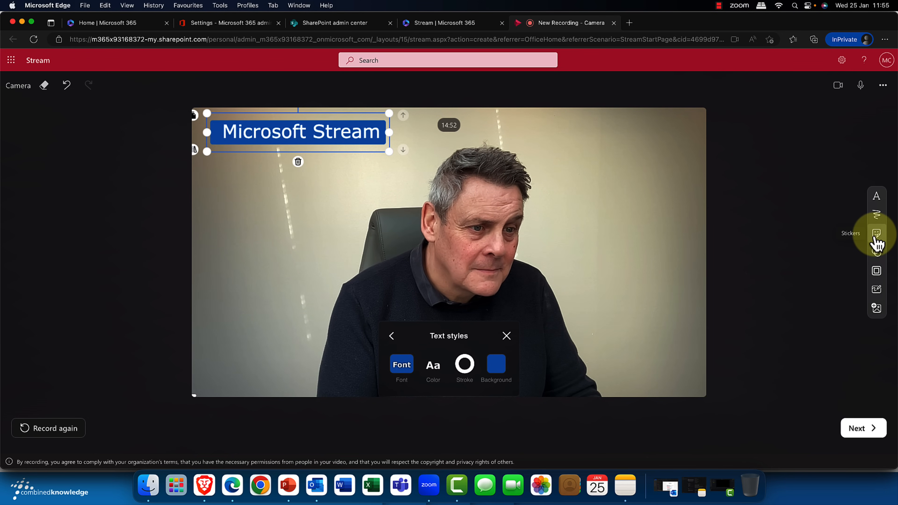
Step: Try a series of preset filters on the camera picture, ending with Cyan Dreams, and clear the filter
{"action": "left_click", "coordinate": [876, 254]}
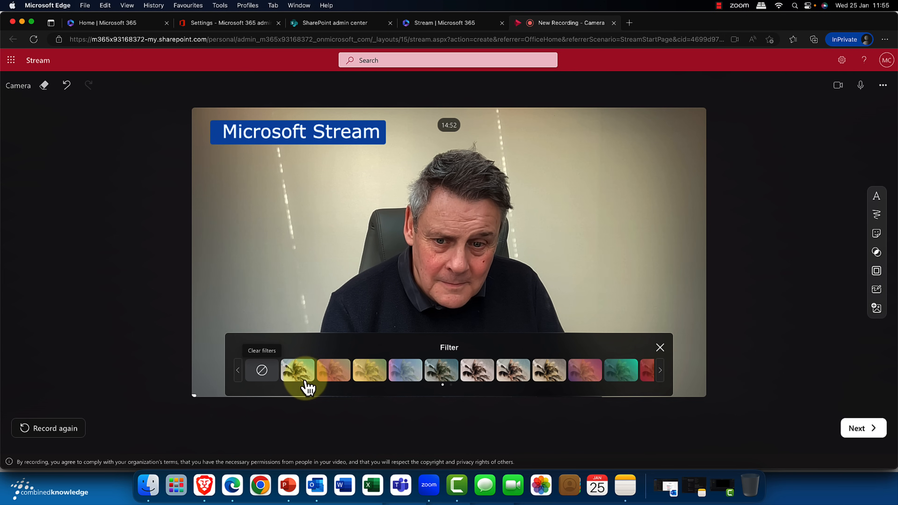
{"action": "left_click", "coordinate": [334, 380]}
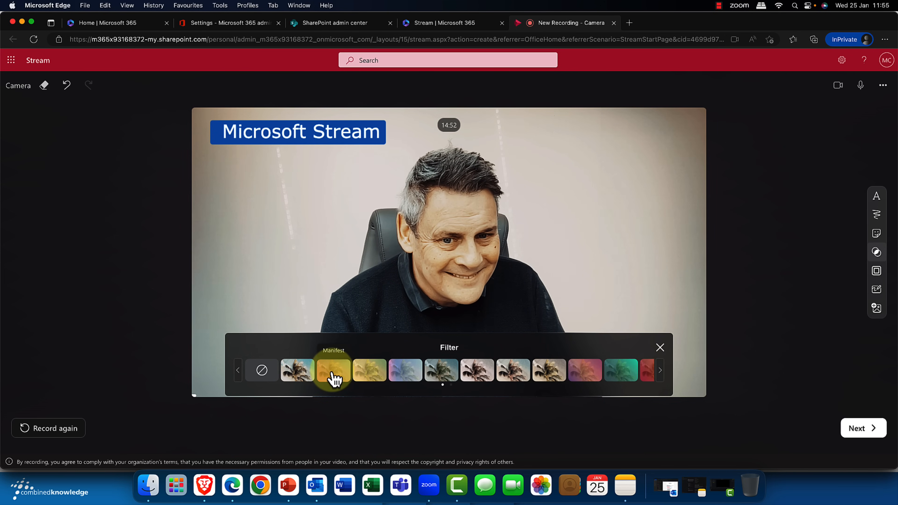
{"action": "left_click", "coordinate": [358, 375]}
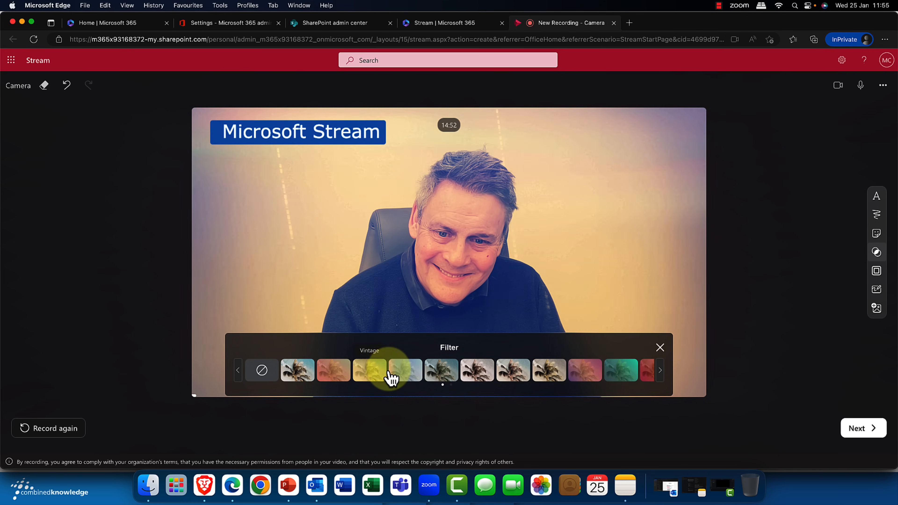
{"action": "left_click", "coordinate": [403, 375]}
{"action": "left_click", "coordinate": [439, 374]}
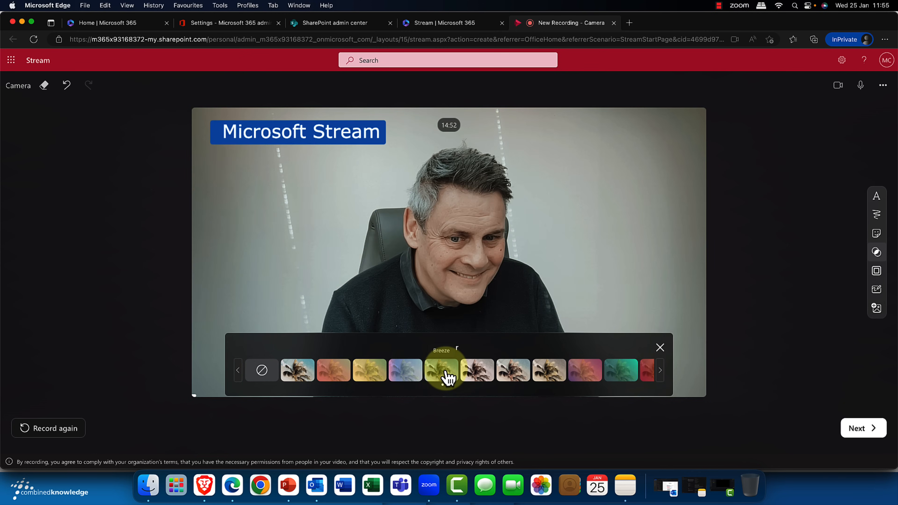
{"action": "left_click", "coordinate": [490, 376]}
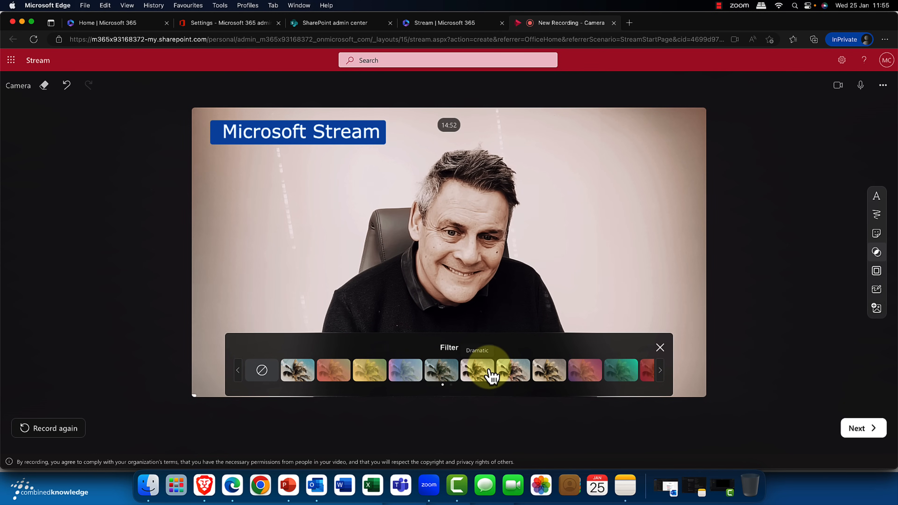
{"action": "left_click", "coordinate": [514, 374]}
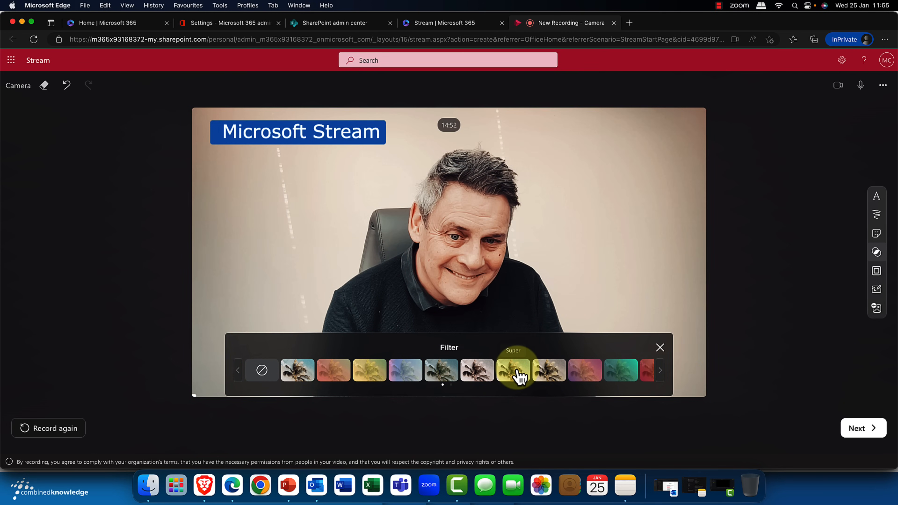
{"action": "left_click", "coordinate": [562, 374]}
{"action": "left_click", "coordinate": [594, 374]}
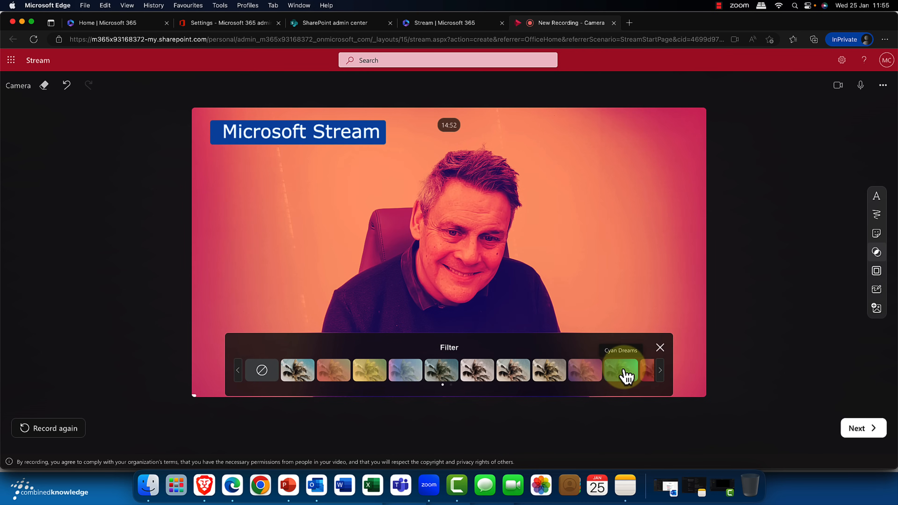
{"action": "left_click", "coordinate": [627, 376]}
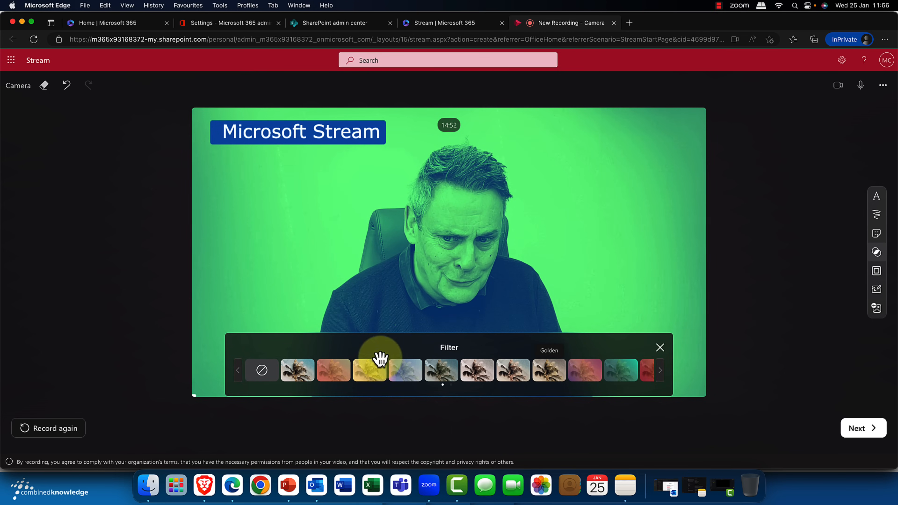
{"action": "left_click", "coordinate": [266, 372]}
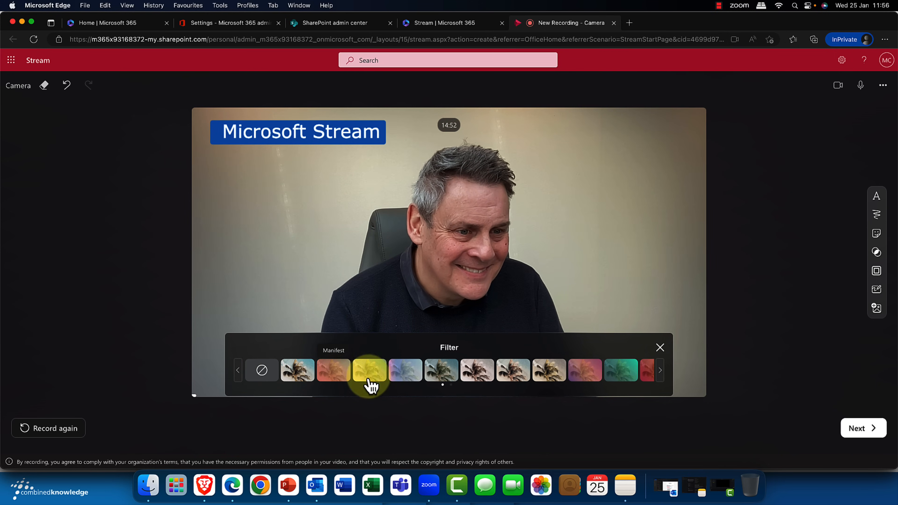
Step: View the option for adding a photo to the recording and dismiss it
{"action": "left_click", "coordinate": [877, 315]}
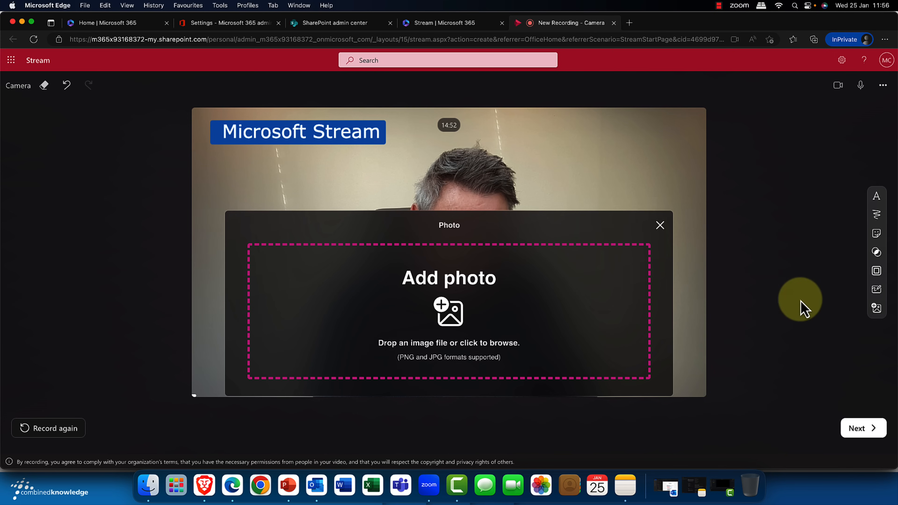
{"action": "left_click", "coordinate": [660, 225]}
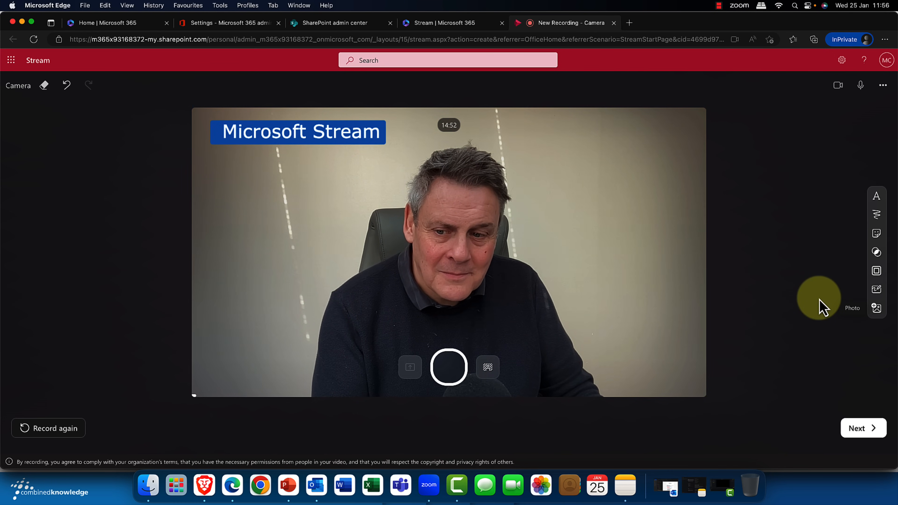
Step: Proceed to reviewing the recorded clip, replay it from the start and pause it at about 0:06
{"action": "left_click", "coordinate": [873, 434]}
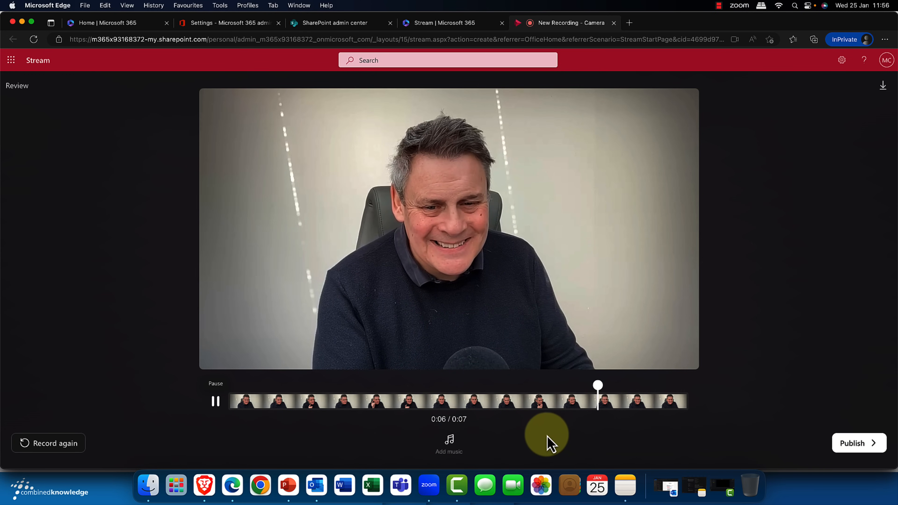
{"action": "left_click", "coordinate": [237, 414]}
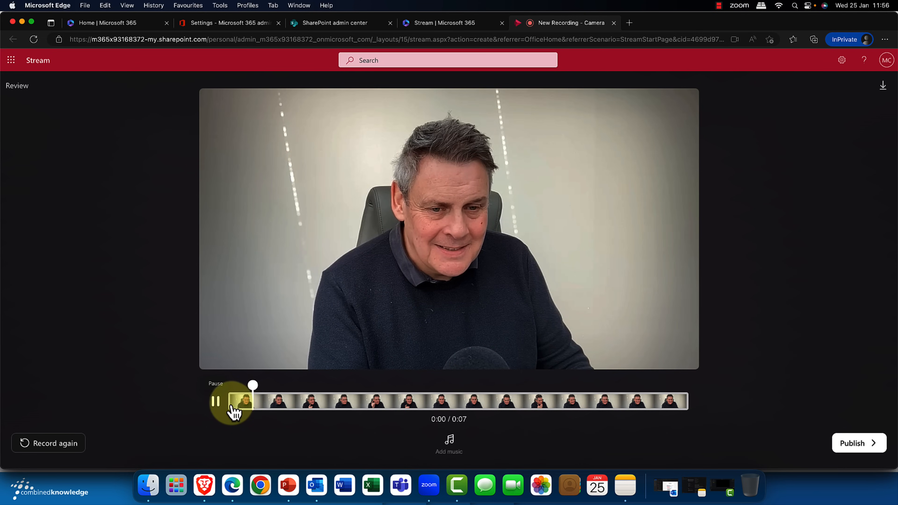
{"action": "left_click", "coordinate": [215, 403]}
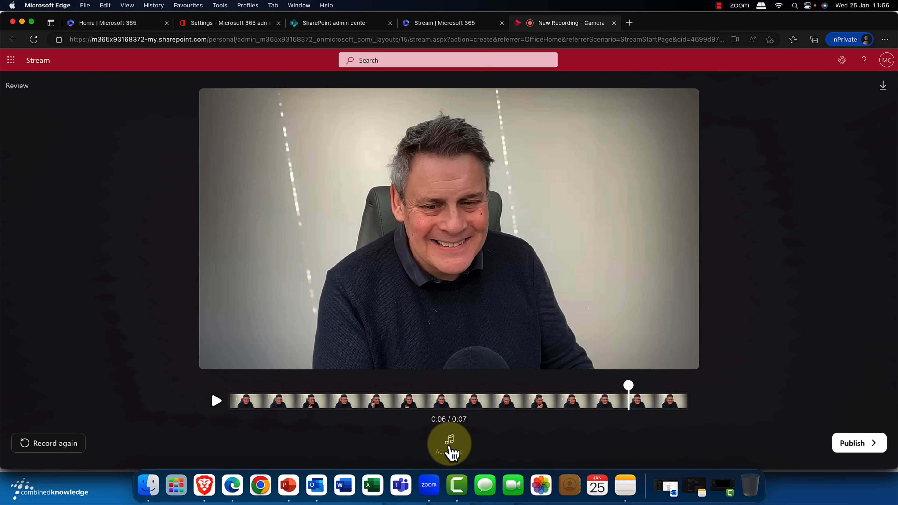
Step: Preview the Chill track "In a dream" and add it as background music for the recording
{"action": "left_click", "coordinate": [456, 447]}
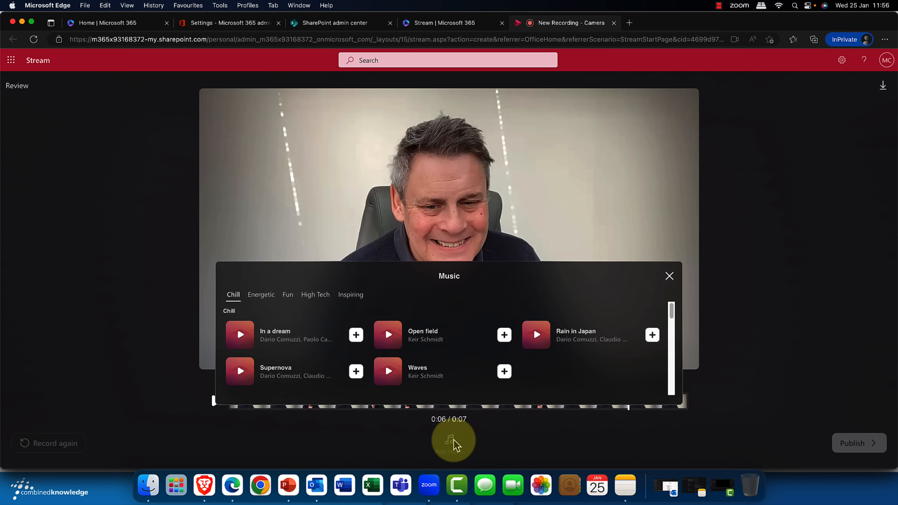
{"action": "left_click", "coordinate": [241, 338]}
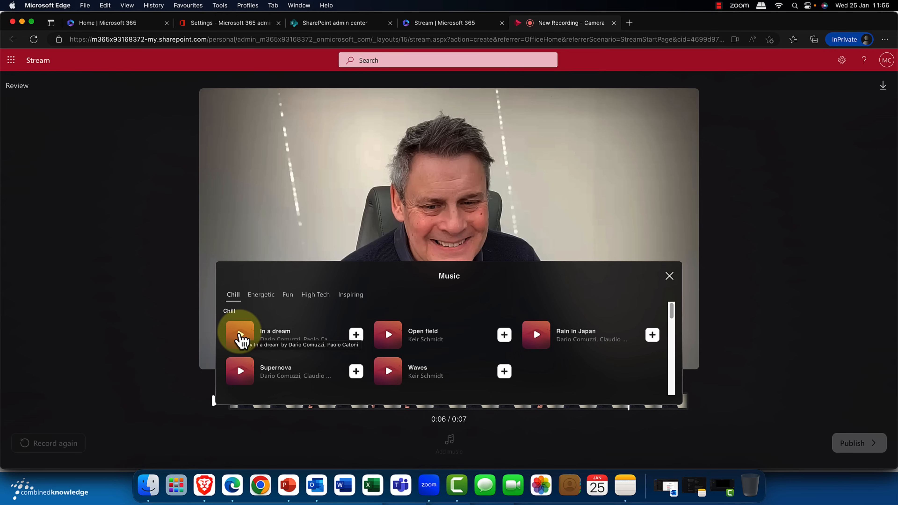
{"action": "left_click", "coordinate": [241, 338]}
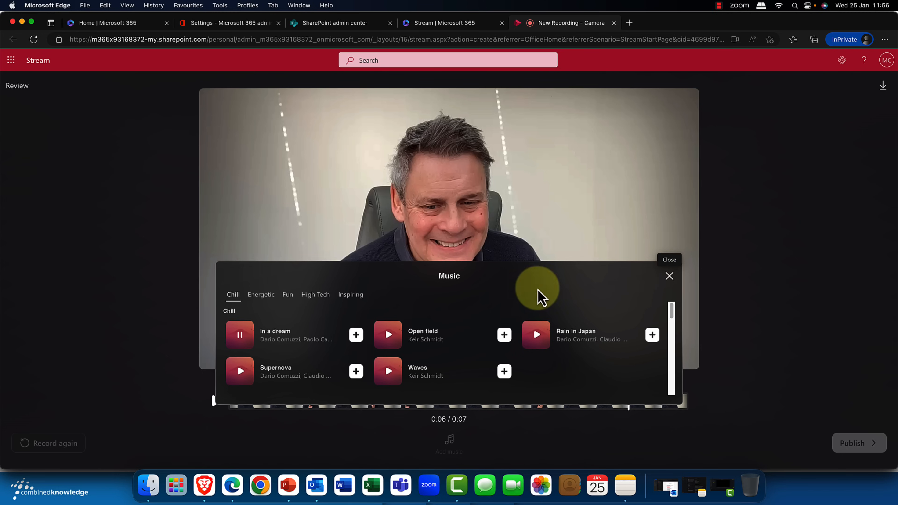
{"action": "left_click", "coordinate": [356, 335]}
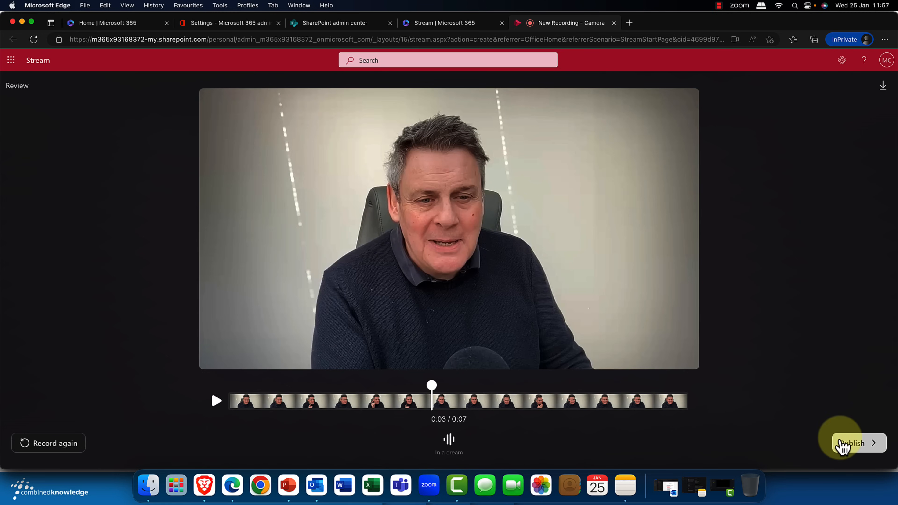
Step: Publish the recording and play the published video
{"action": "left_click", "coordinate": [851, 444]}
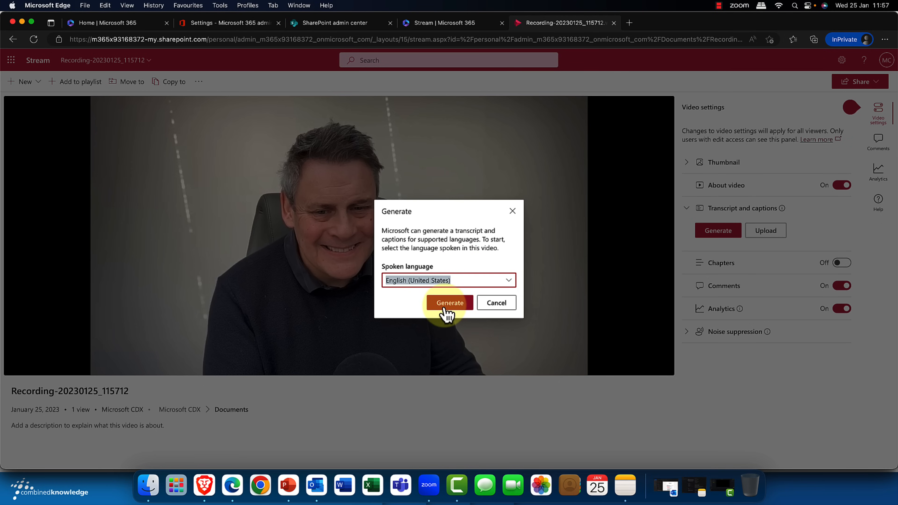
{"action": "left_click", "coordinate": [449, 305]}
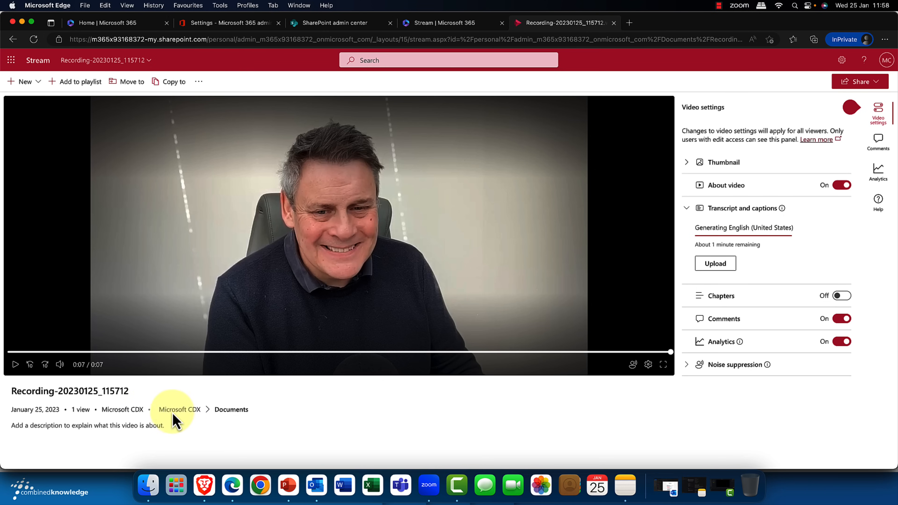
{"action": "left_click", "coordinate": [15, 365]}
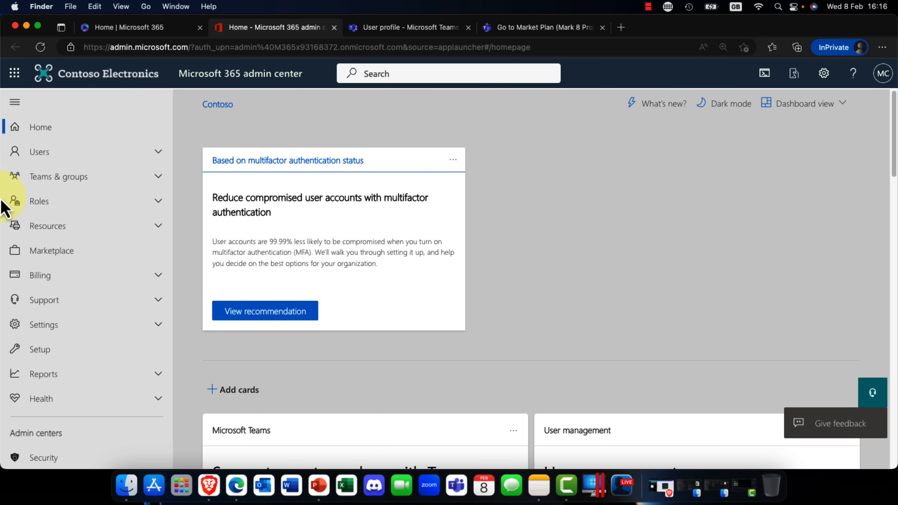
Step: Open the Marketplace in the Microsoft 365 admin center and look through the recommended products and business offers
{"action": "left_click", "coordinate": [86, 248]}
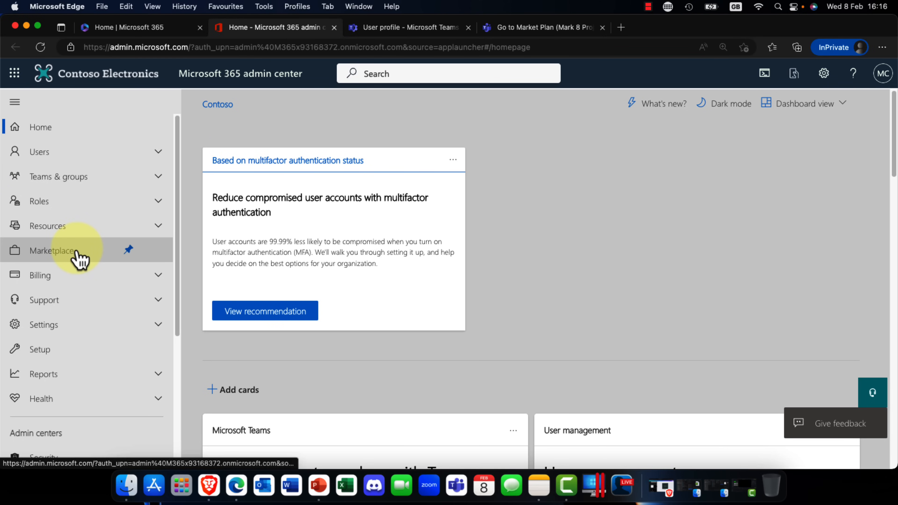
{"action": "left_click", "coordinate": [81, 251]}
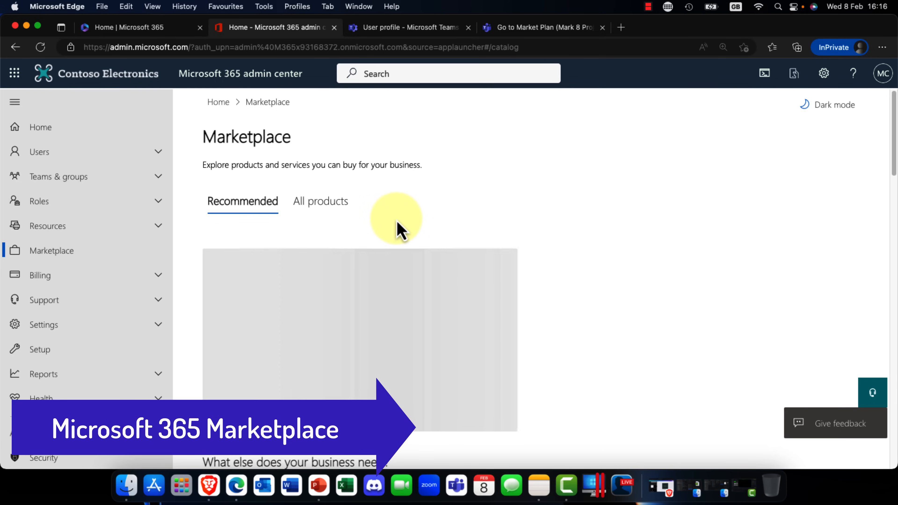
{"action": "key", "text": "super+minus"}
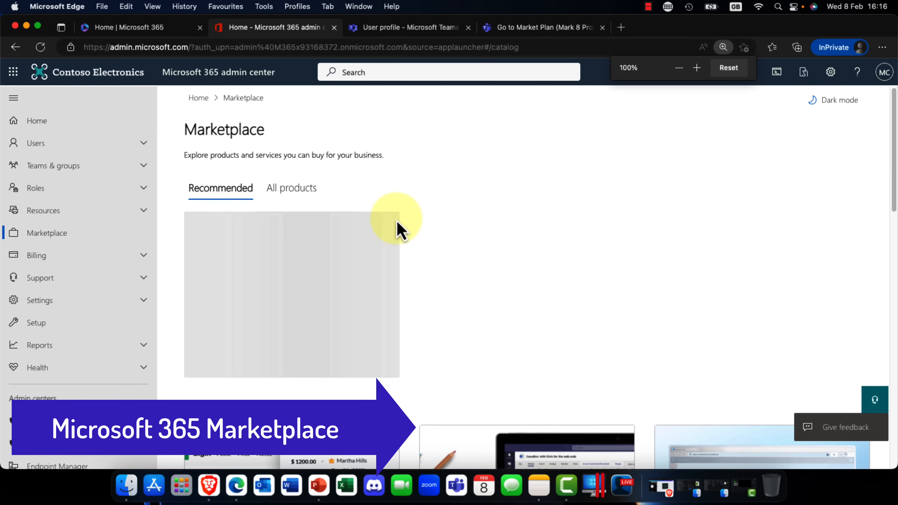
{"action": "scroll", "coordinate": [398, 222], "scroll_direction": "down", "scroll_amount": 3}
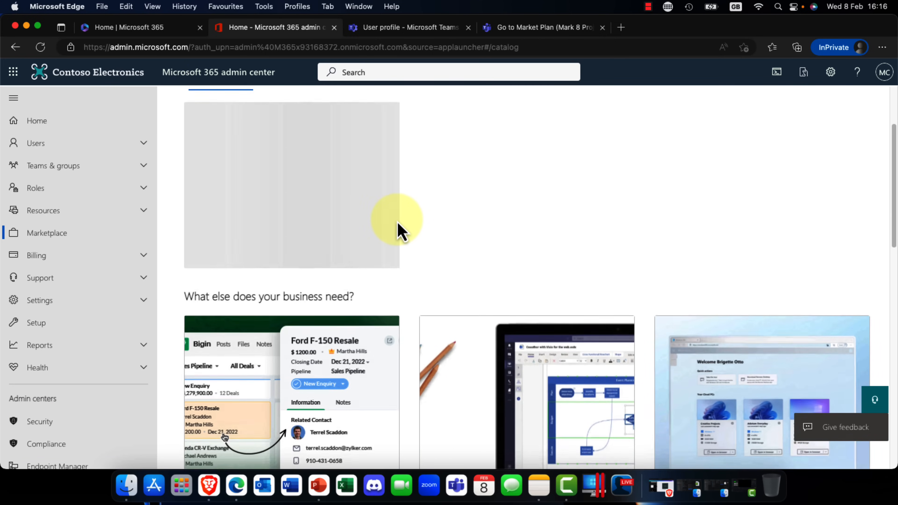
{"action": "scroll", "coordinate": [397, 232], "scroll_direction": "down", "scroll_amount": 5}
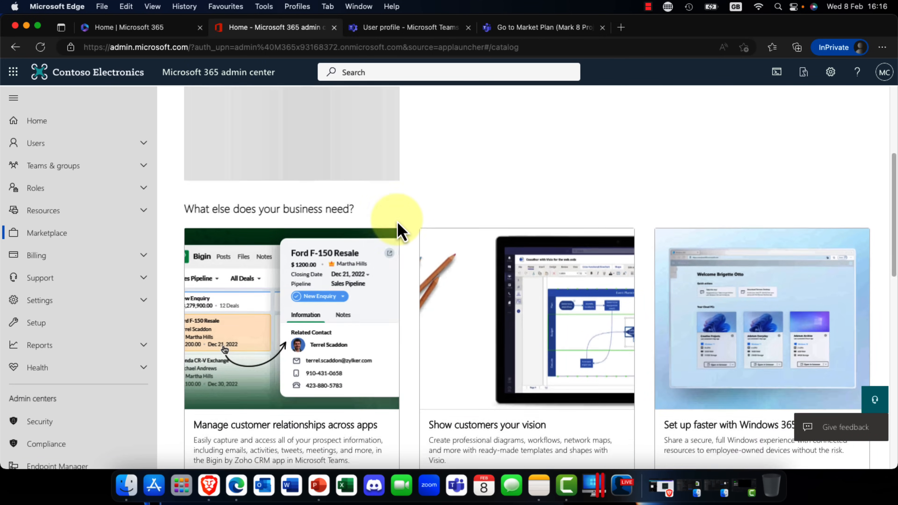
{"action": "scroll", "coordinate": [399, 232], "scroll_direction": "down", "scroll_amount": 3}
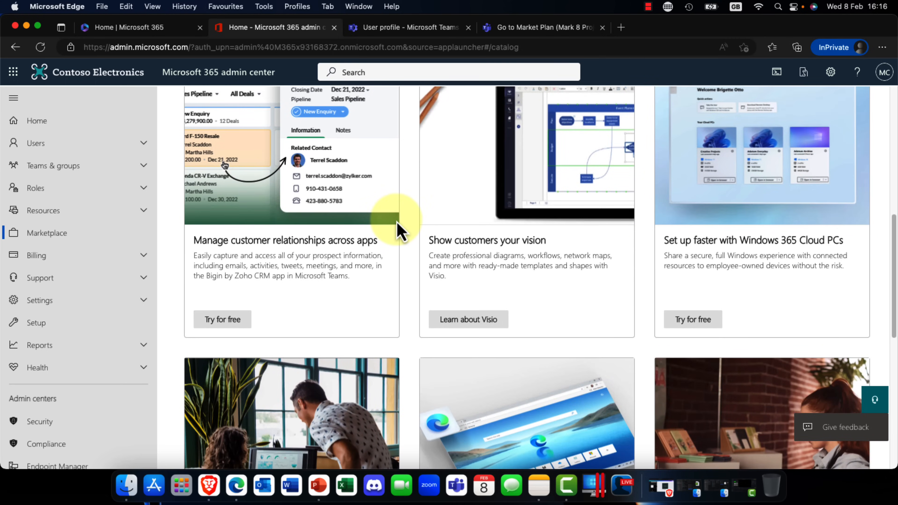
{"action": "scroll", "coordinate": [397, 223], "scroll_direction": "down", "scroll_amount": 4}
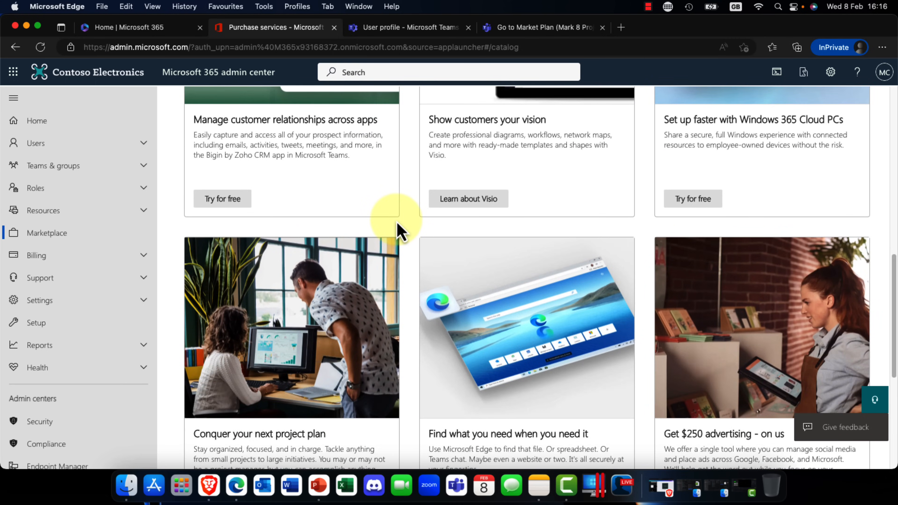
{"action": "scroll", "coordinate": [398, 223], "scroll_direction": "down", "scroll_amount": 7}
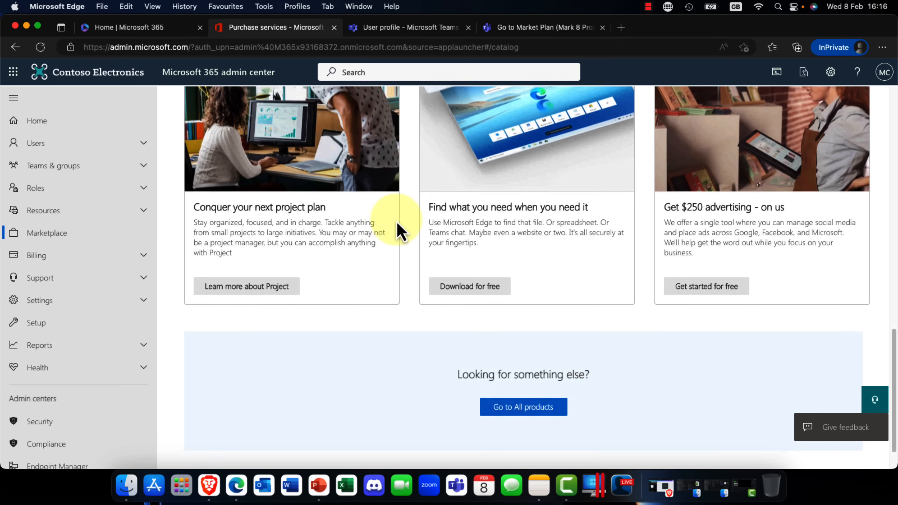
{"action": "scroll", "coordinate": [397, 230], "scroll_direction": "up", "scroll_amount": 2}
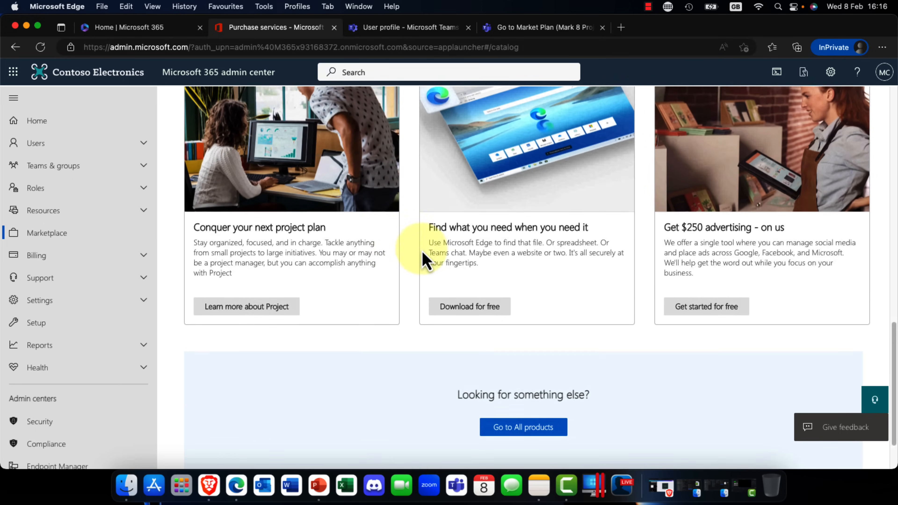
Step: Browse all Marketplace products through the small business, enterprise and standalone listings, and return to the recommended ones
{"action": "left_click", "coordinate": [539, 433]}
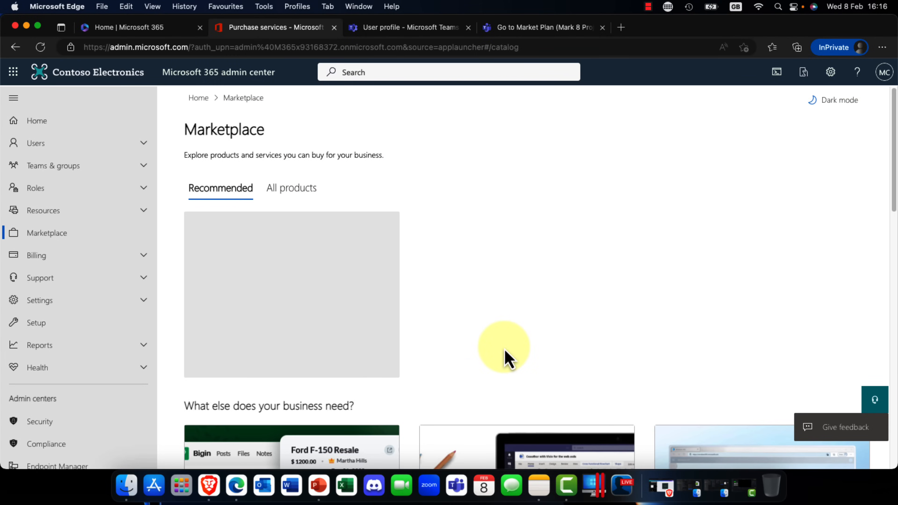
{"action": "left_click", "coordinate": [288, 191]}
{"action": "scroll", "coordinate": [401, 243], "scroll_direction": "down", "scroll_amount": 4}
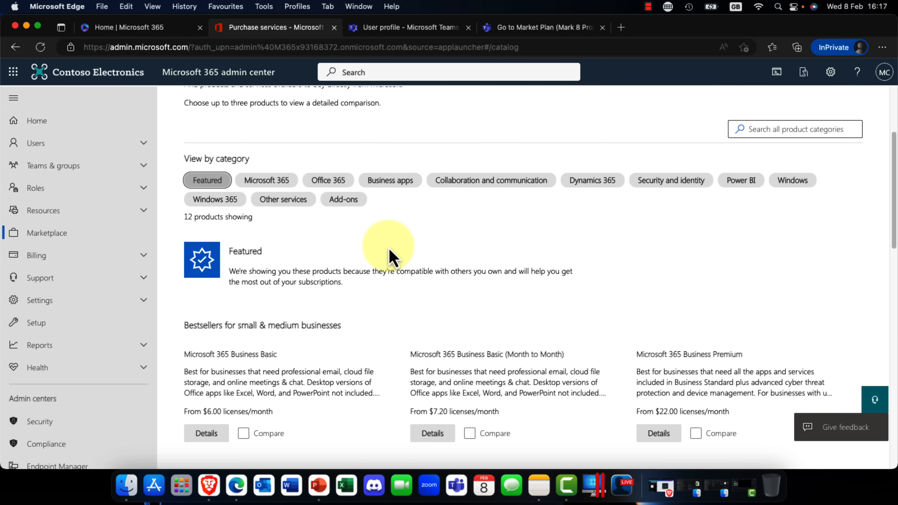
{"action": "scroll", "coordinate": [393, 257], "scroll_direction": "down", "scroll_amount": 1}
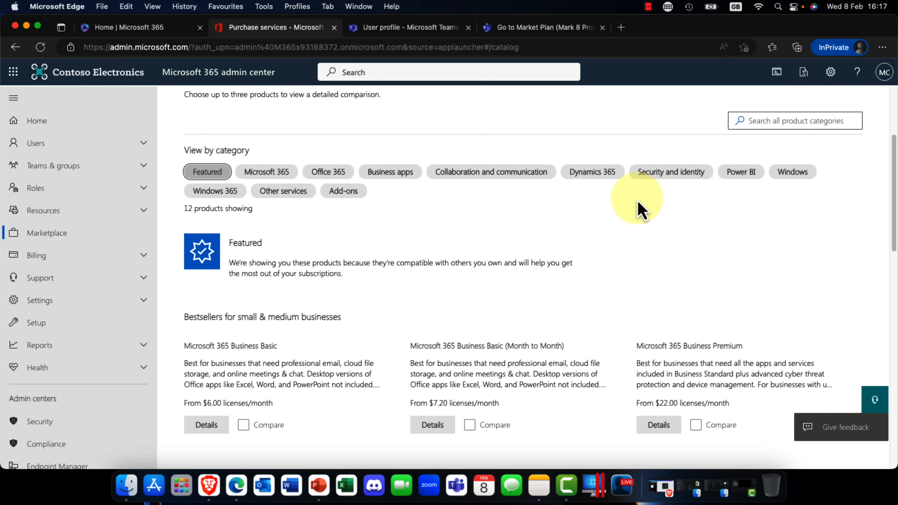
{"action": "scroll", "coordinate": [637, 201], "scroll_direction": "down", "scroll_amount": 8}
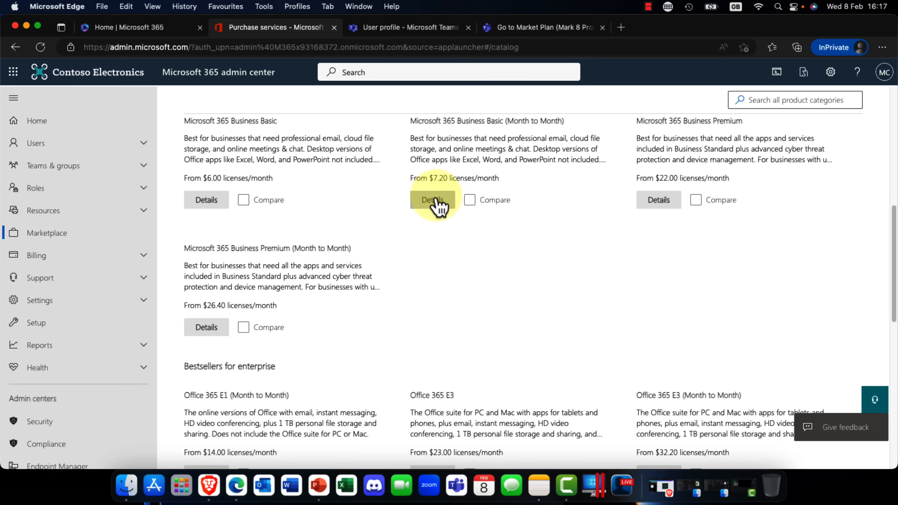
{"action": "scroll", "coordinate": [439, 205], "scroll_direction": "down", "scroll_amount": 13}
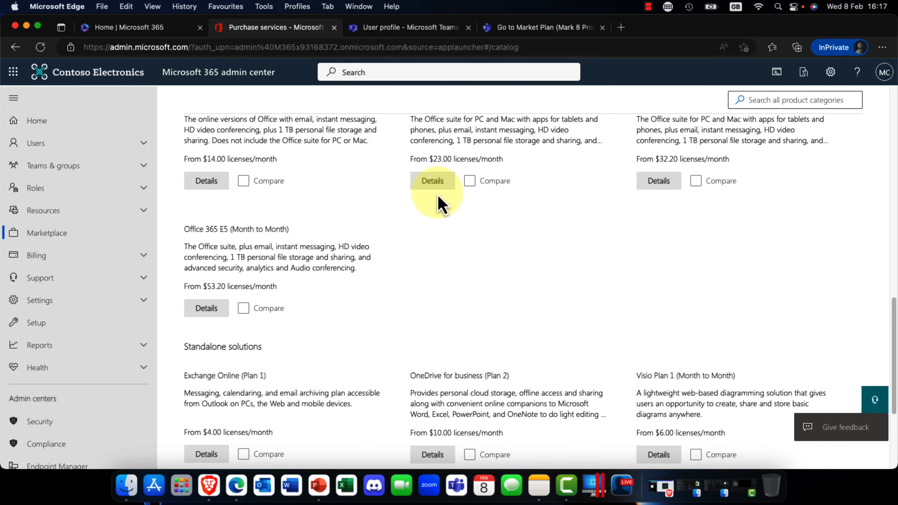
{"action": "scroll", "coordinate": [442, 205], "scroll_direction": "down", "scroll_amount": 3}
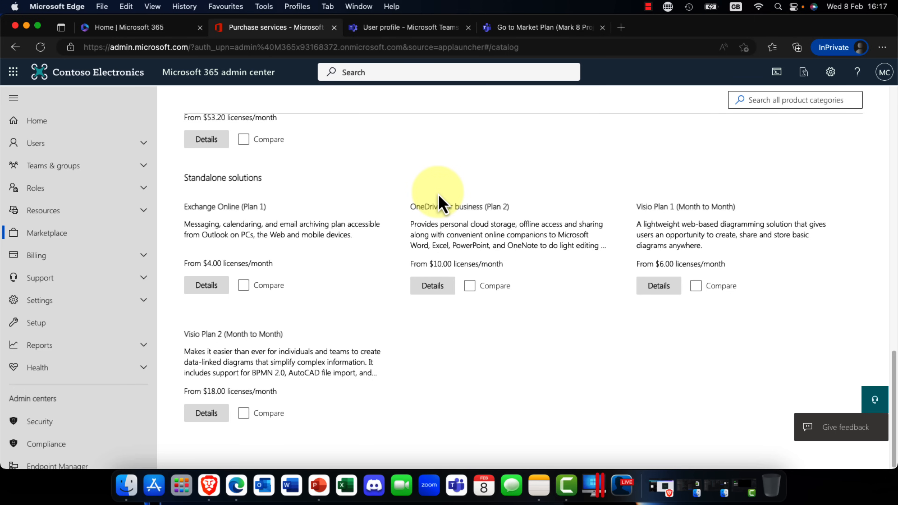
{"action": "scroll", "coordinate": [439, 201], "scroll_direction": "up", "scroll_amount": 20}
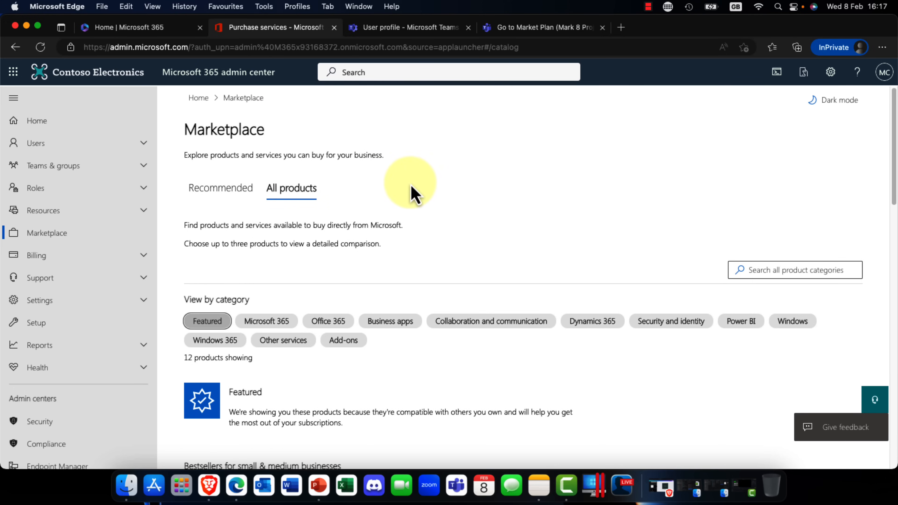
{"action": "left_click", "coordinate": [197, 196]}
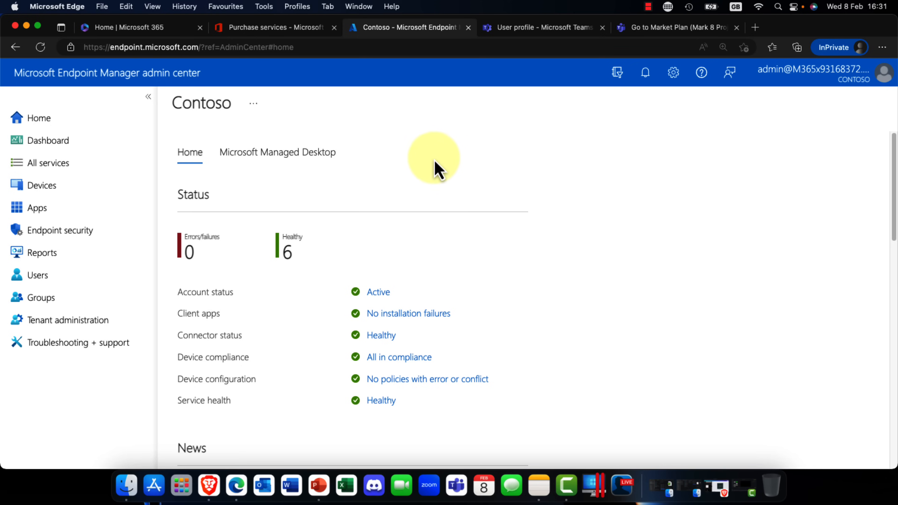
Step: View the Microsoft Managed Desktop information in the Endpoint Manager admin center and return to the status overview
{"action": "left_click", "coordinate": [301, 170]}
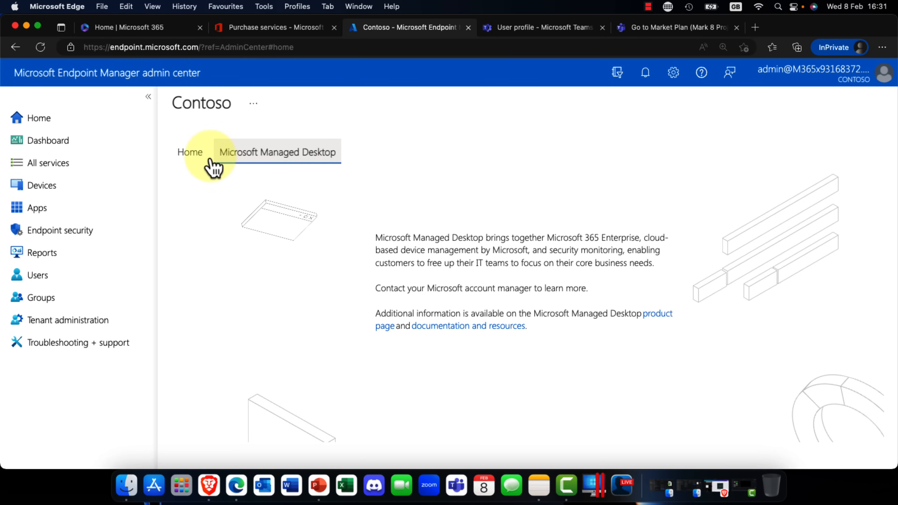
{"action": "left_click", "coordinate": [180, 162]}
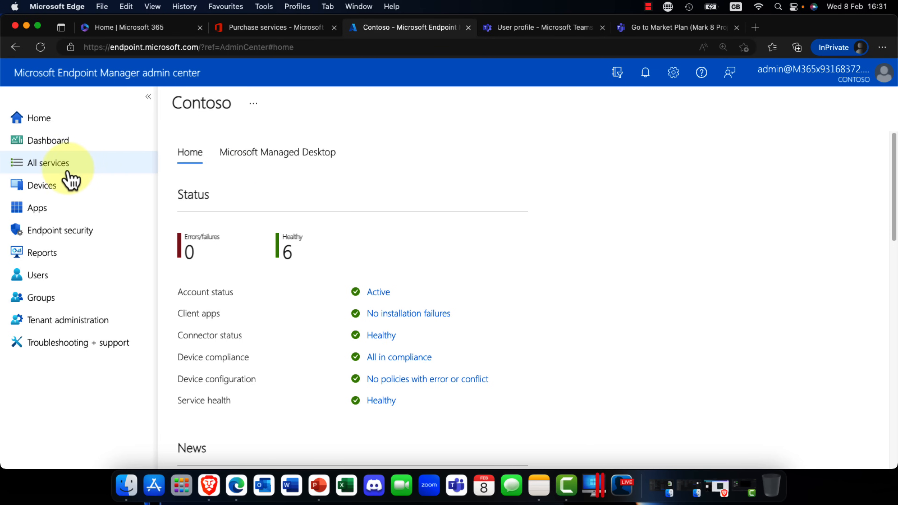
Step: Under Devices, view the Chrome OS (preview) devices and Chrome Enterprise pages, and the Linux devices and compliance policies
{"action": "left_click", "coordinate": [46, 188]}
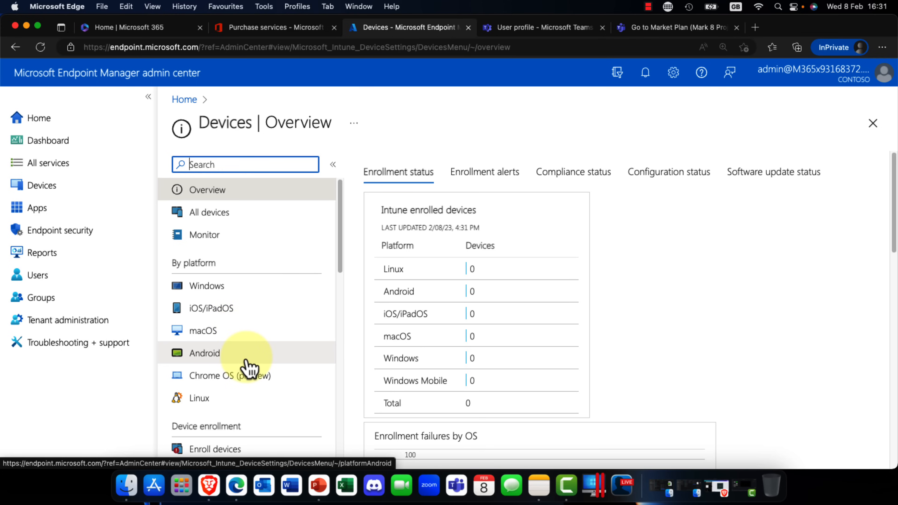
{"action": "left_click", "coordinate": [245, 382]}
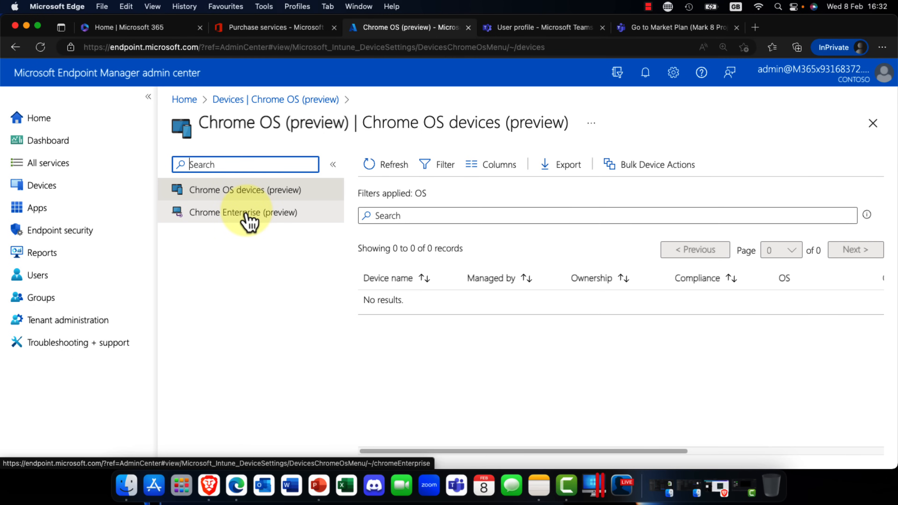
{"action": "left_click", "coordinate": [250, 220]}
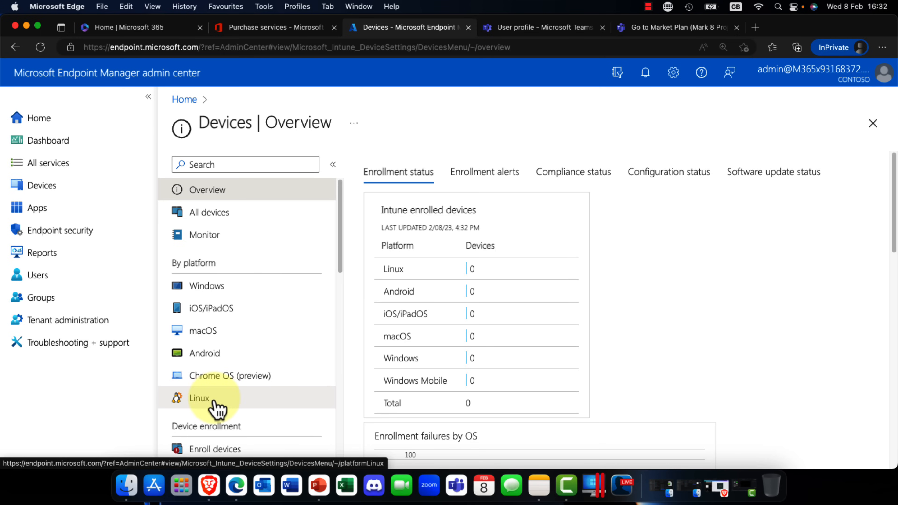
{"action": "left_click", "coordinate": [199, 398]}
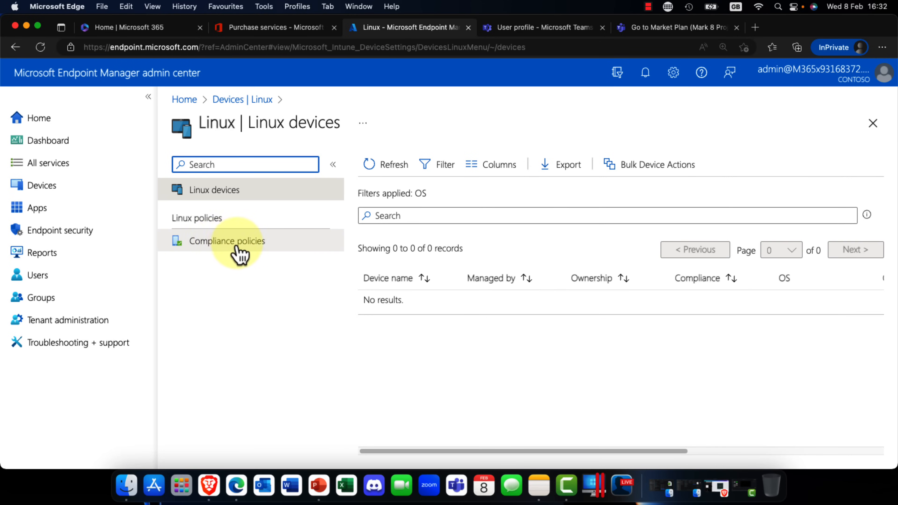
{"action": "left_click", "coordinate": [245, 249]}
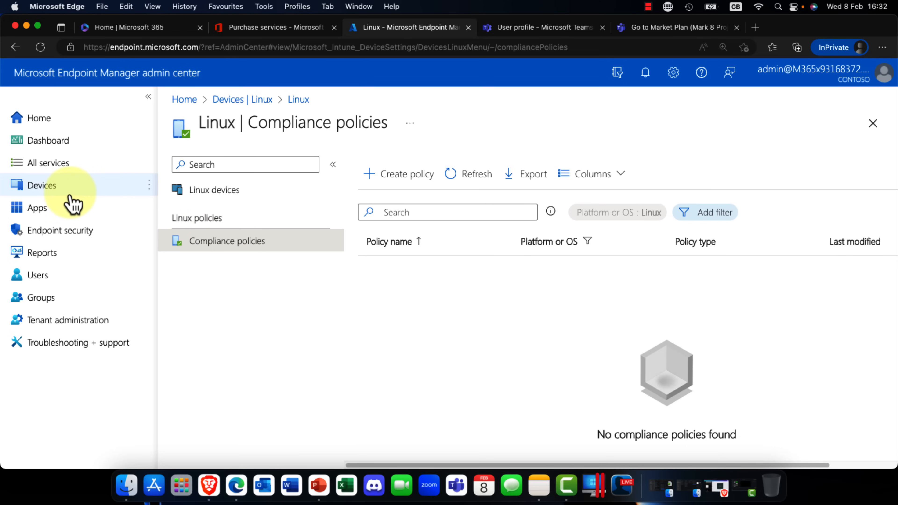
Step: Start adding a Windows app in Apps with the app type Microsoft Store app (new)
{"action": "left_click", "coordinate": [37, 211]}
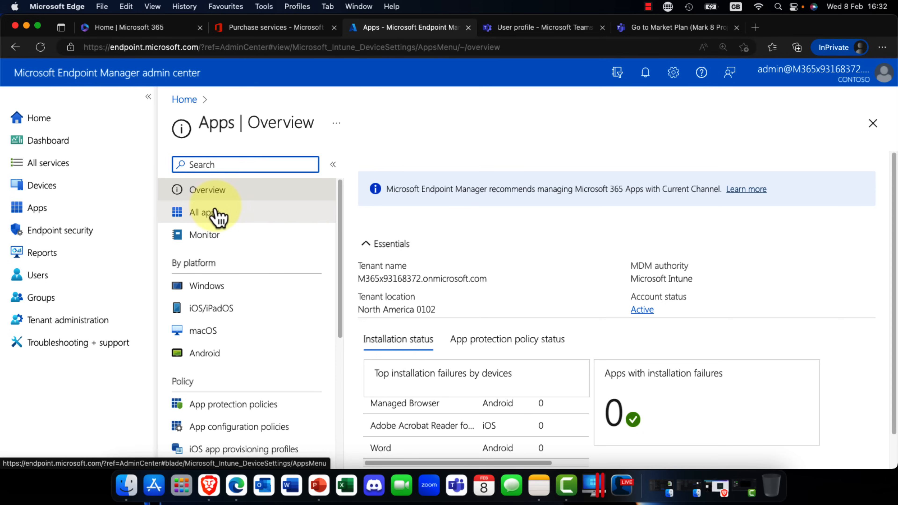
{"action": "left_click", "coordinate": [207, 289]}
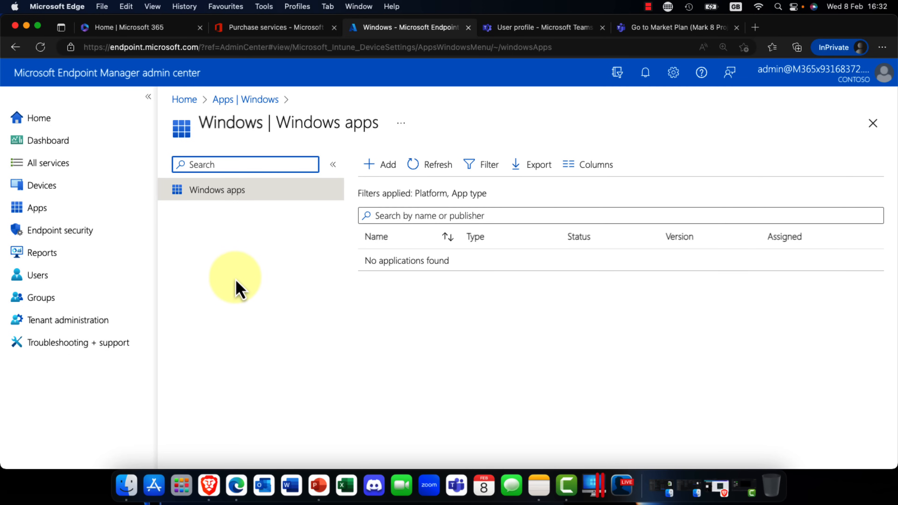
{"action": "left_click", "coordinate": [388, 173]}
{"action": "left_click", "coordinate": [632, 177]}
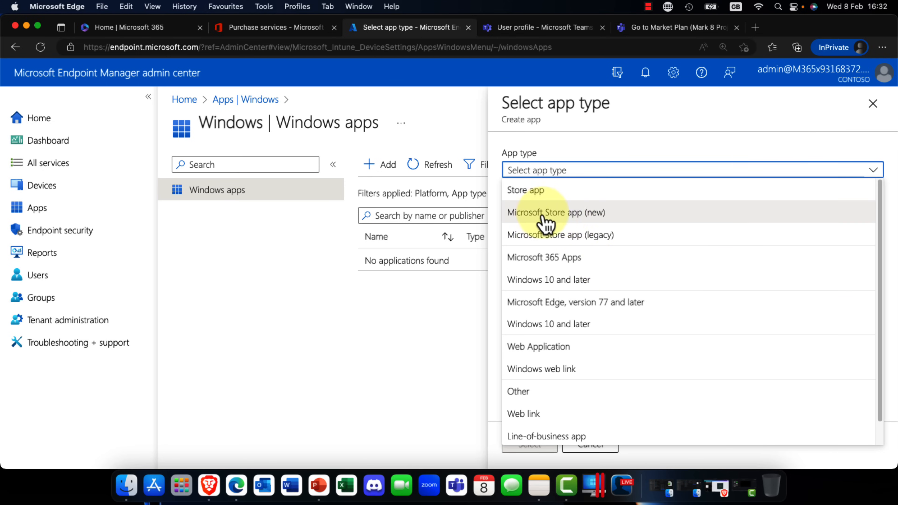
{"action": "left_click", "coordinate": [592, 213]}
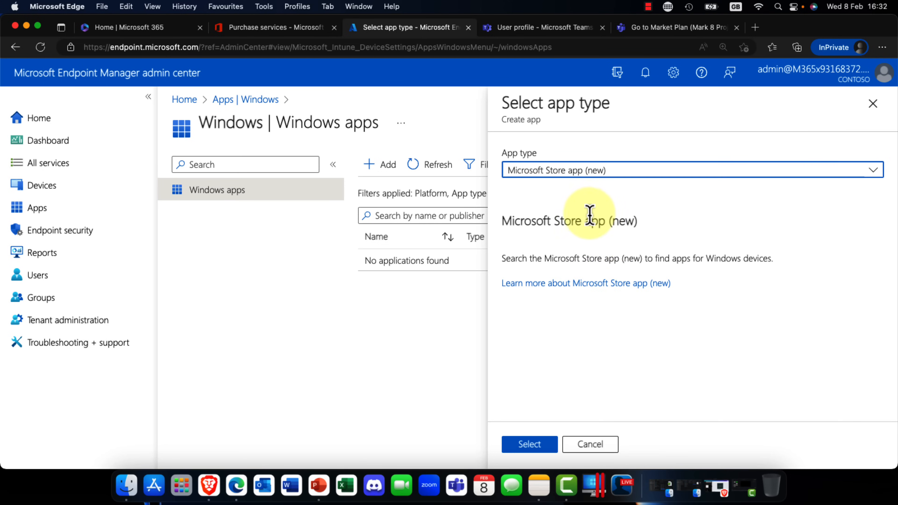
{"action": "left_click", "coordinate": [532, 447]}
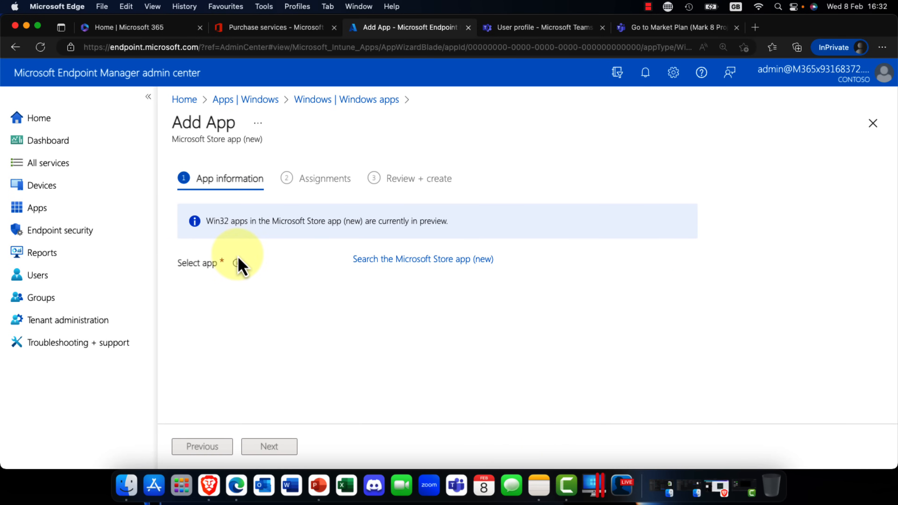
Step: Search the Microsoft Store for "Microsoft", select Microsoft News as the app, and look through its app information
{"action": "left_click", "coordinate": [402, 264]}
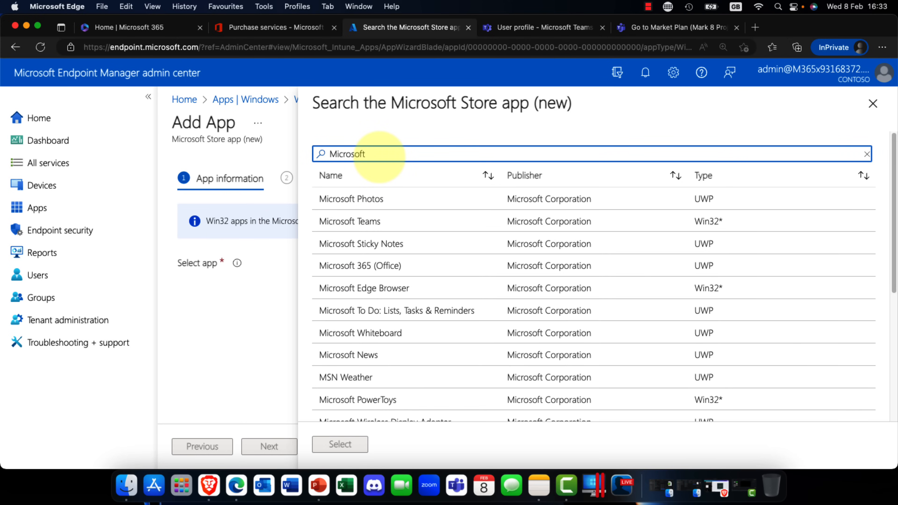
{"action": "scroll", "coordinate": [378, 262], "scroll_direction": "down", "scroll_amount": 3}
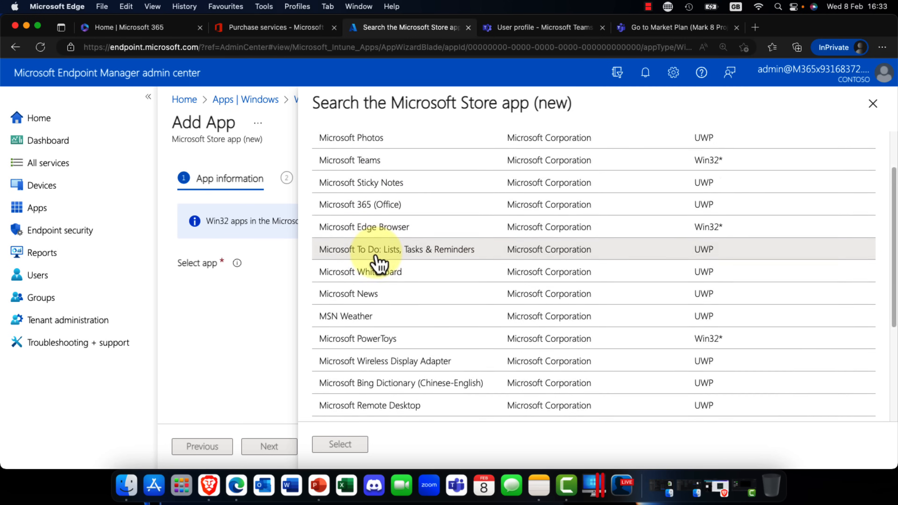
{"action": "scroll", "coordinate": [378, 262], "scroll_direction": "up", "scroll_amount": 3}
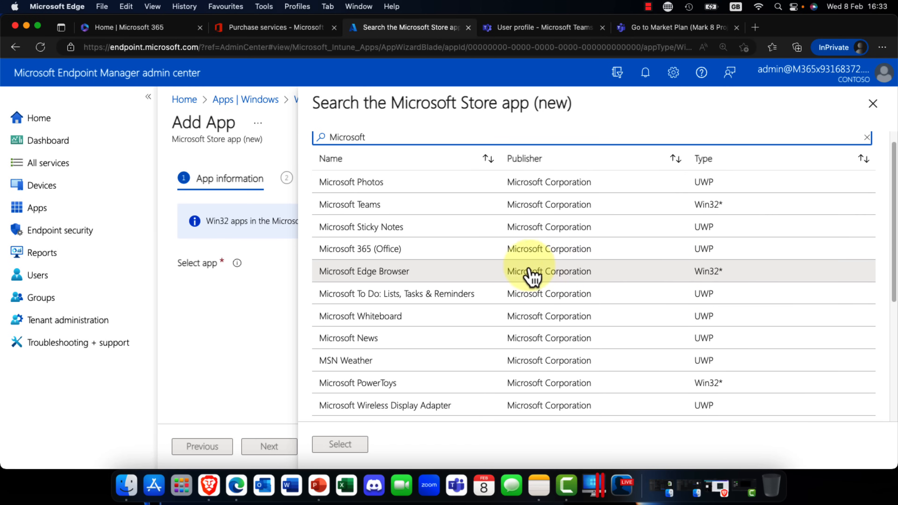
{"action": "left_click", "coordinate": [395, 348]}
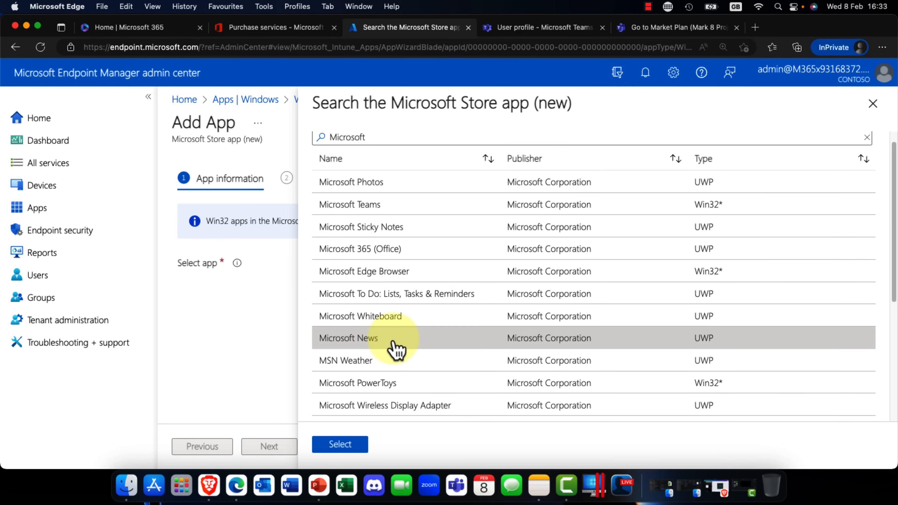
{"action": "left_click", "coordinate": [355, 446]}
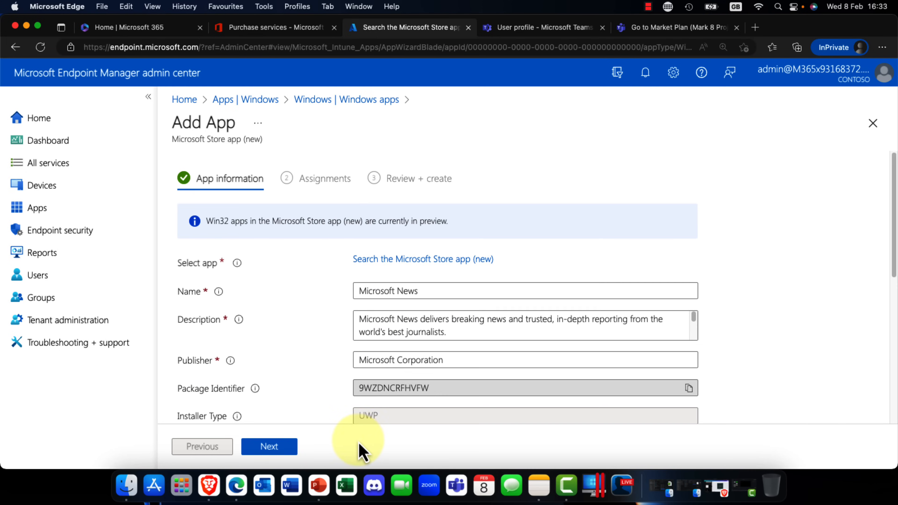
{"action": "scroll", "coordinate": [598, 318], "scroll_direction": "down", "scroll_amount": 3}
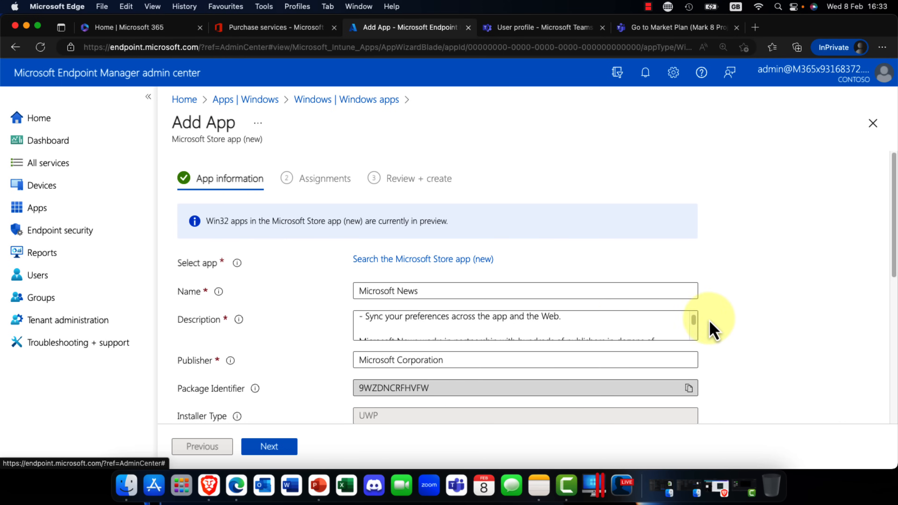
{"action": "scroll", "coordinate": [748, 321], "scroll_direction": "down", "scroll_amount": 5}
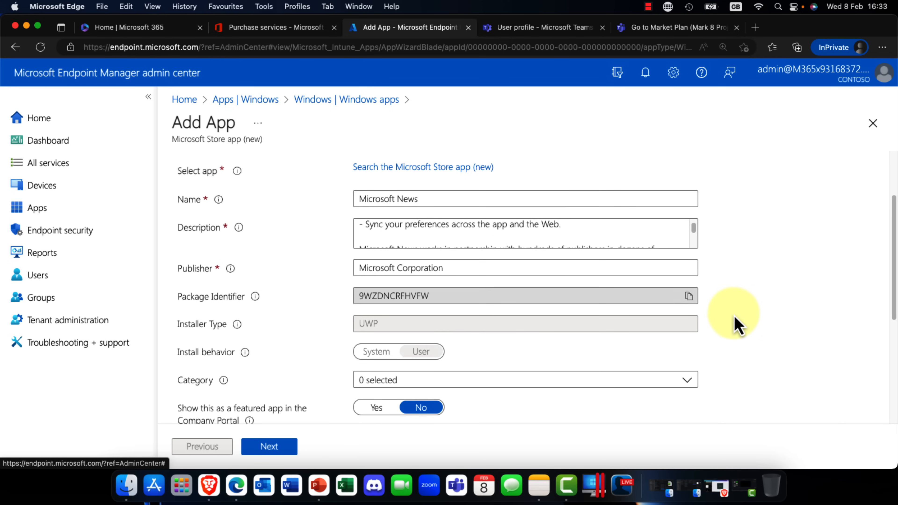
{"action": "scroll", "coordinate": [242, 378], "scroll_direction": "down", "scroll_amount": 1}
{"action": "scroll", "coordinate": [262, 382], "scroll_direction": "down", "scroll_amount": 4}
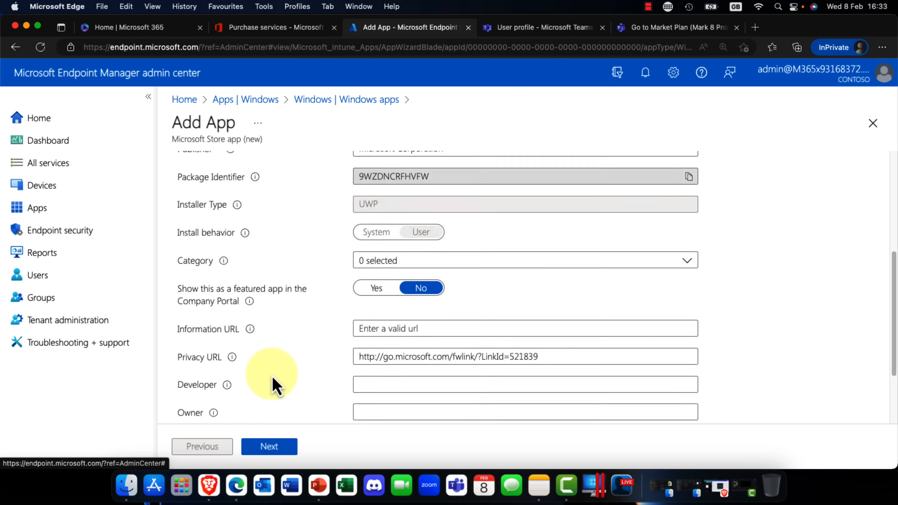
{"action": "scroll", "coordinate": [279, 377], "scroll_direction": "down", "scroll_amount": 3}
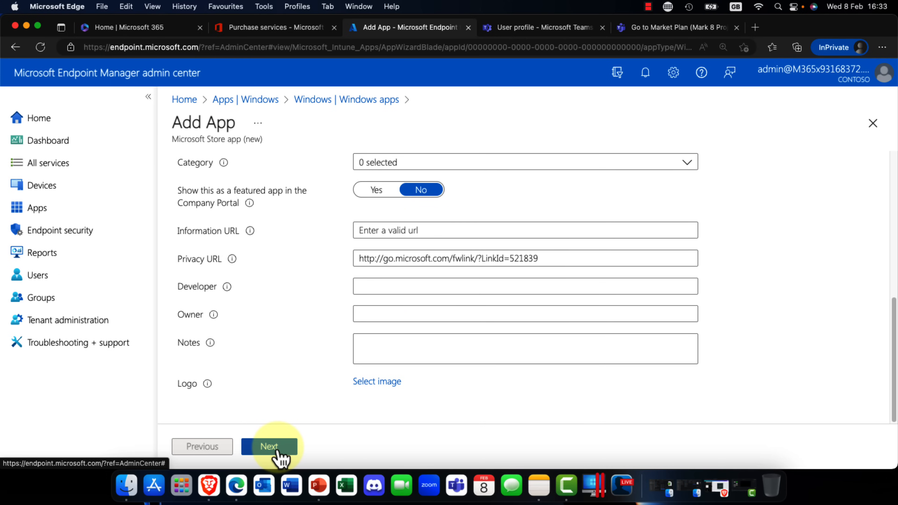
{"action": "left_click", "coordinate": [388, 384]}
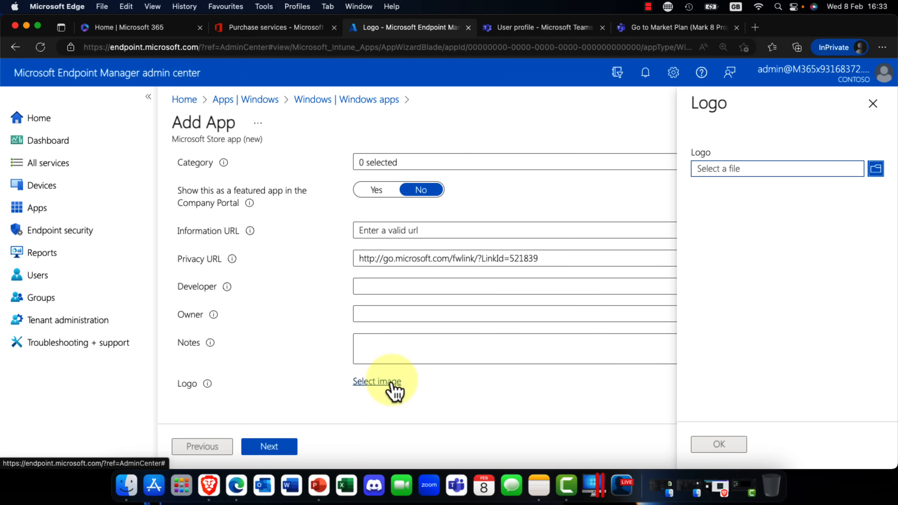
{"action": "left_click", "coordinate": [790, 169]}
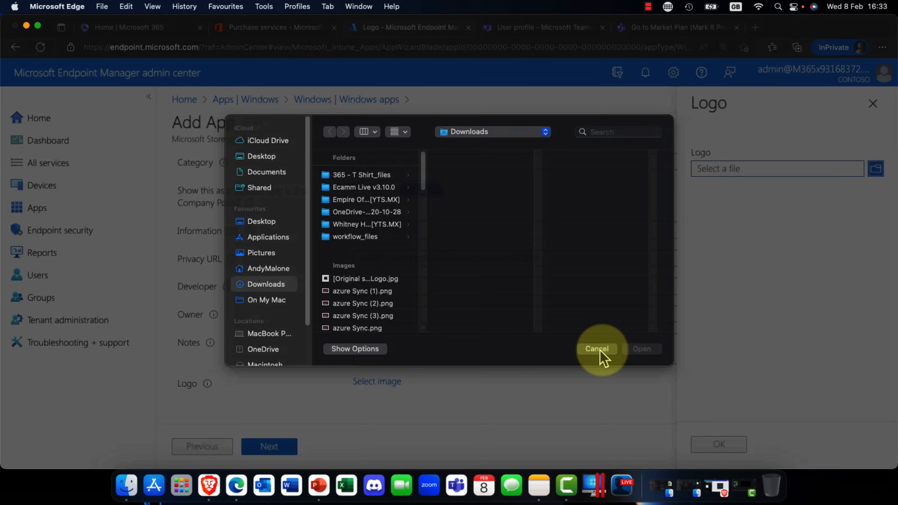
{"action": "left_click", "coordinate": [598, 349]}
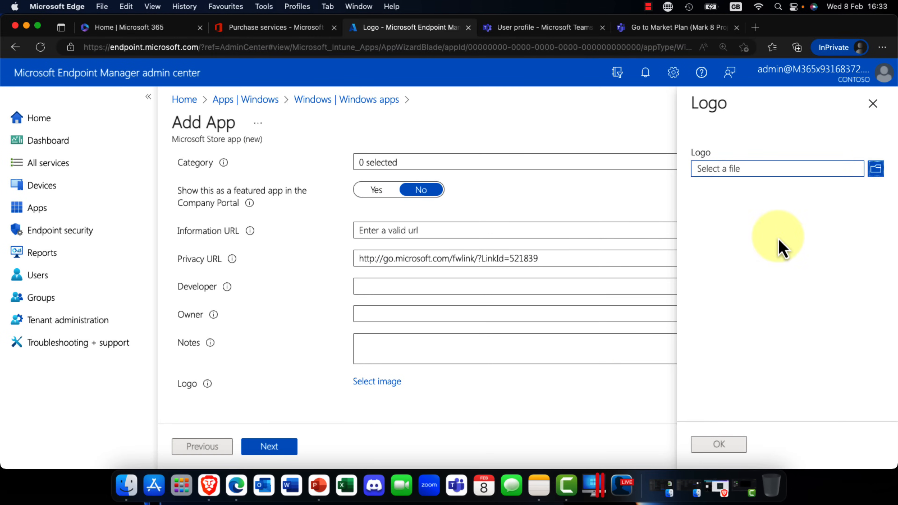
{"action": "left_click", "coordinate": [874, 104]}
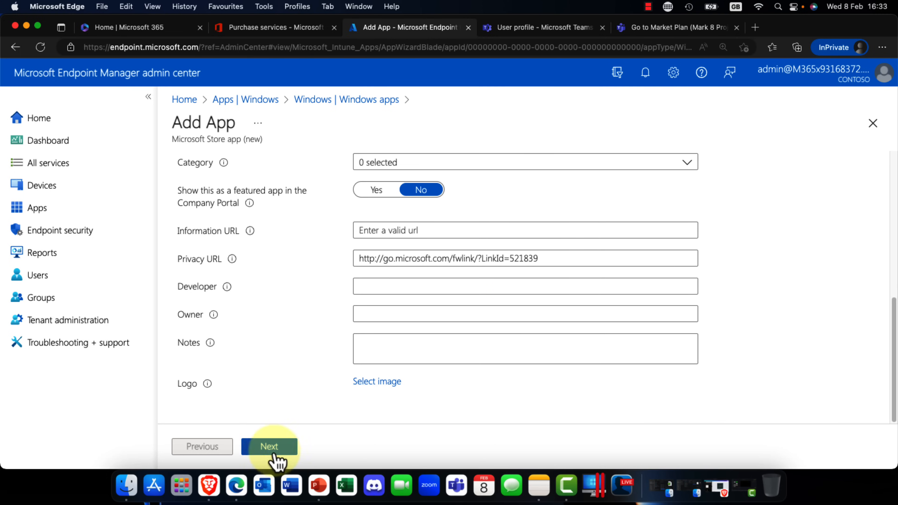
Step: Continue to the assignments and add the Aberdeen HQ group as a required assignment for Microsoft News
{"action": "left_click", "coordinate": [268, 447]}
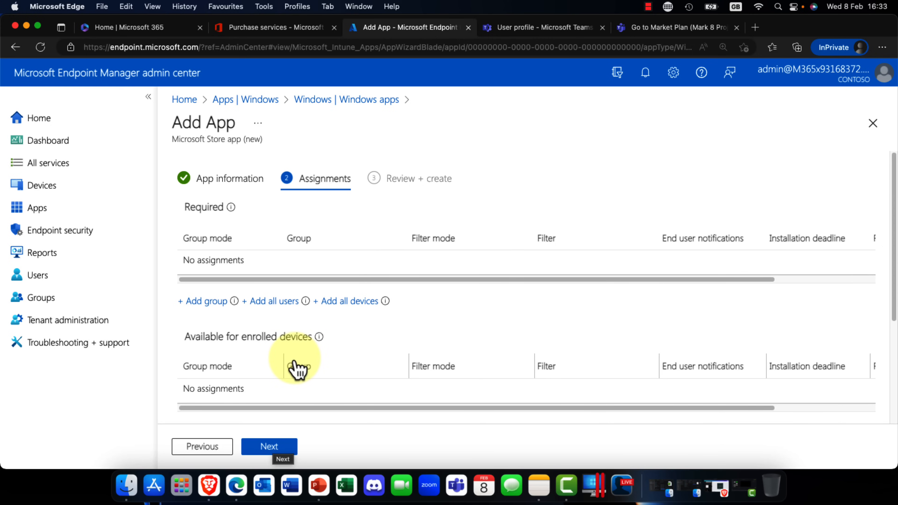
{"action": "left_click", "coordinate": [220, 304]}
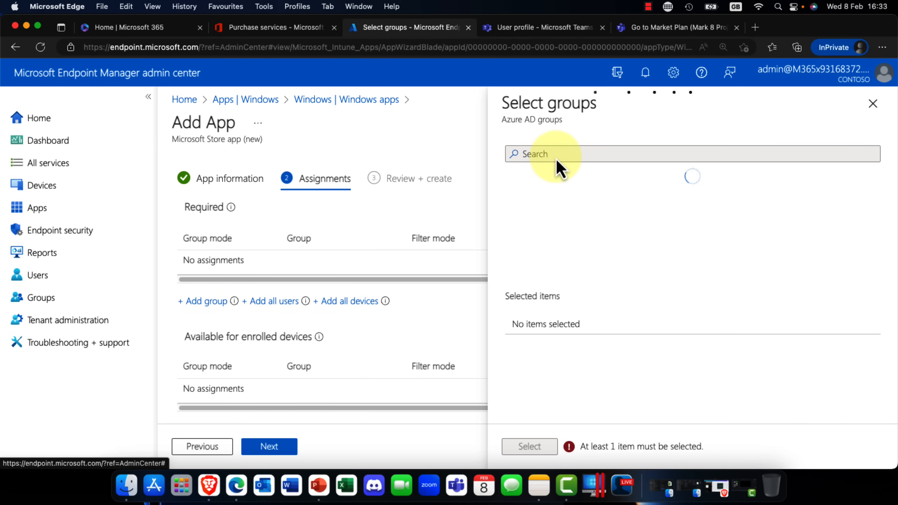
{"action": "left_click", "coordinate": [588, 155]}
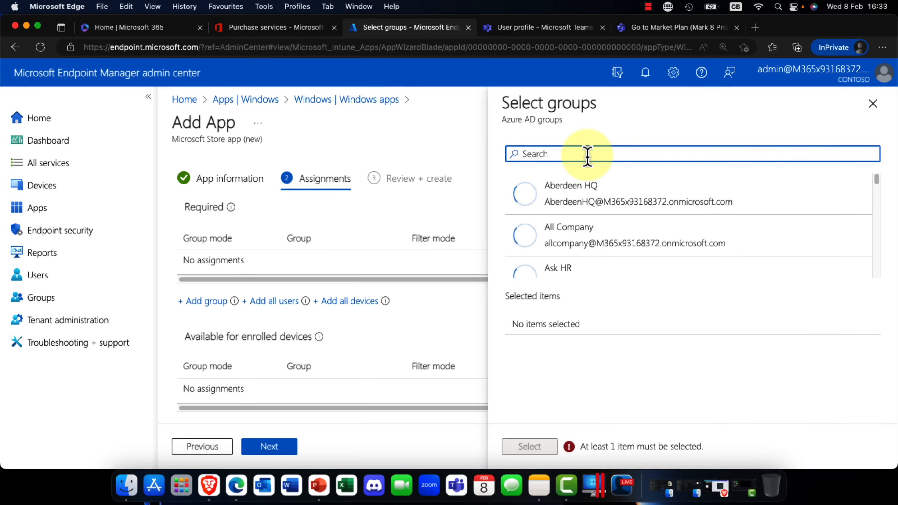
{"action": "left_click", "coordinate": [587, 190]}
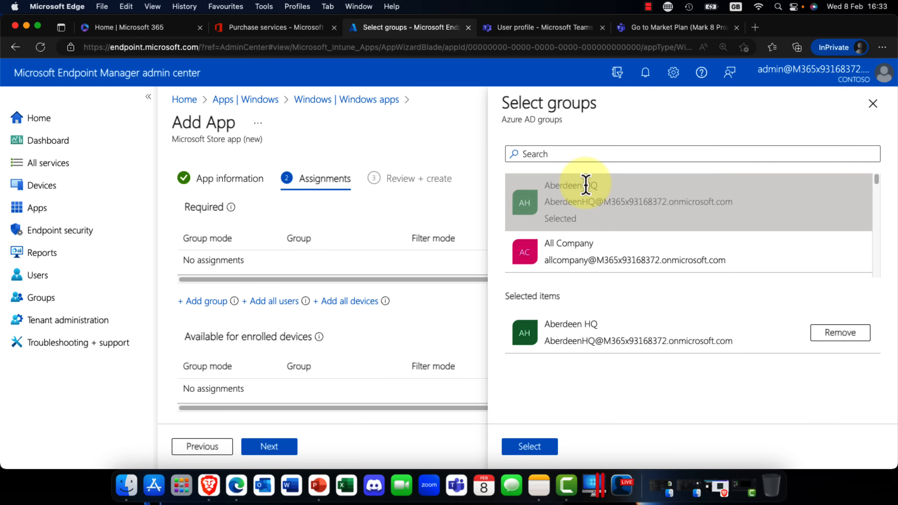
{"action": "left_click", "coordinate": [527, 449]}
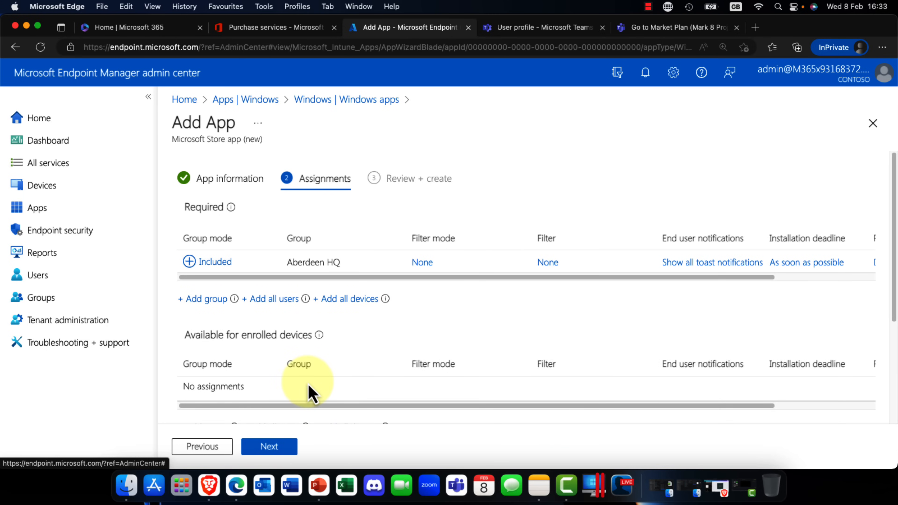
Step: Review the remaining assignment sections and the summary, and create the Microsoft News app
{"action": "scroll", "coordinate": [305, 390], "scroll_direction": "down", "scroll_amount": 5}
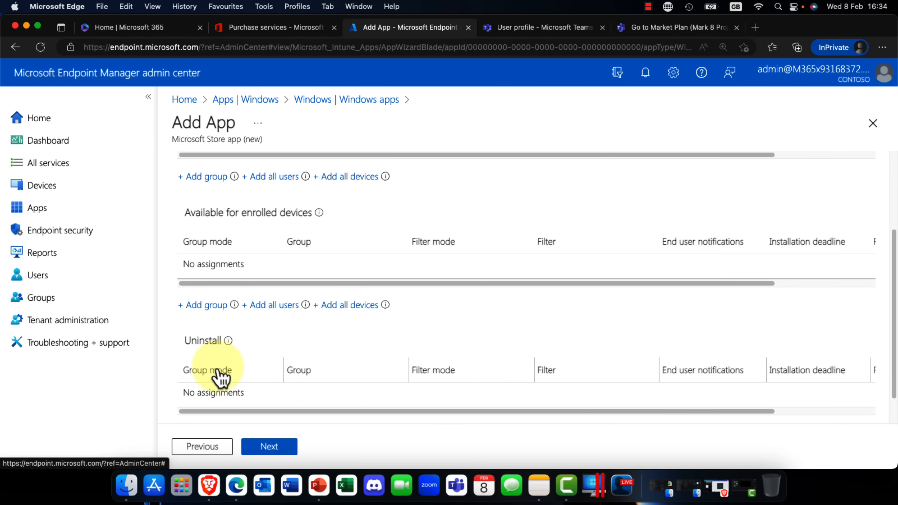
{"action": "mouse_move", "coordinate": [228, 341]}
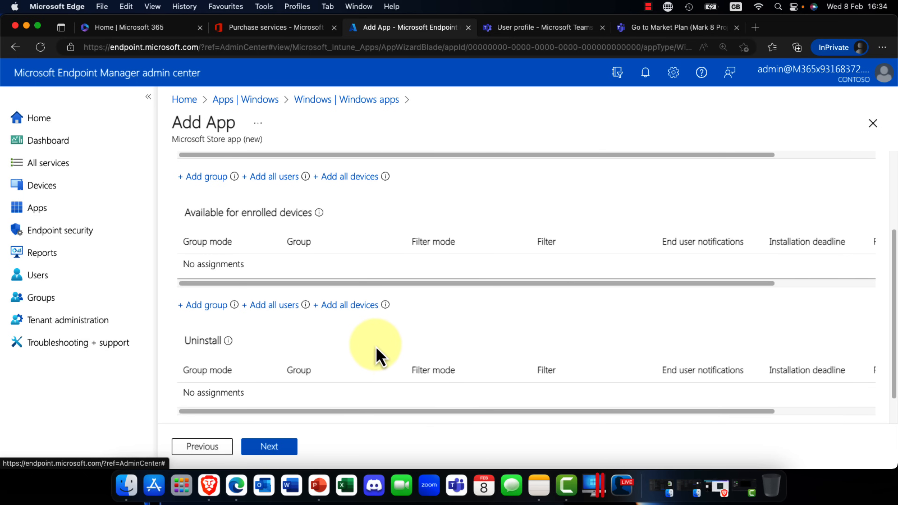
{"action": "scroll", "coordinate": [378, 356], "scroll_direction": "down", "scroll_amount": 2}
{"action": "scroll", "coordinate": [377, 356], "scroll_direction": "down", "scroll_amount": 1}
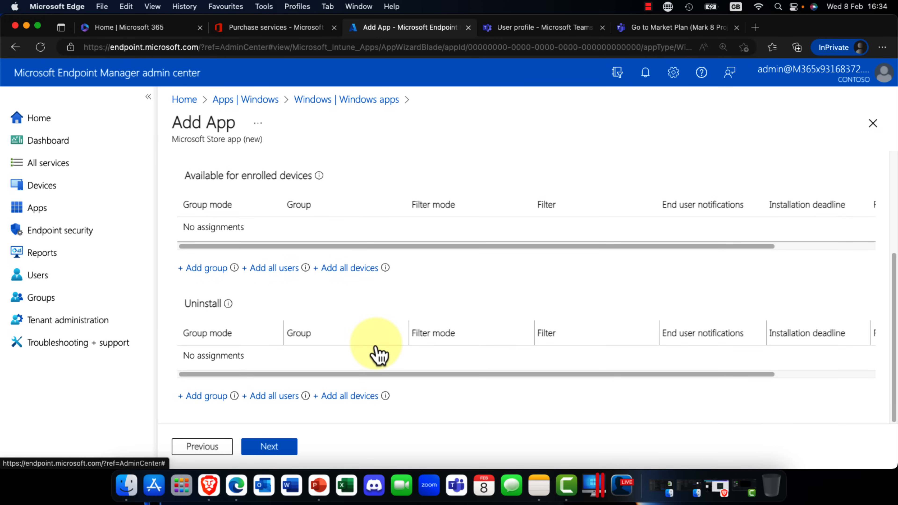
{"action": "left_click", "coordinate": [290, 452]}
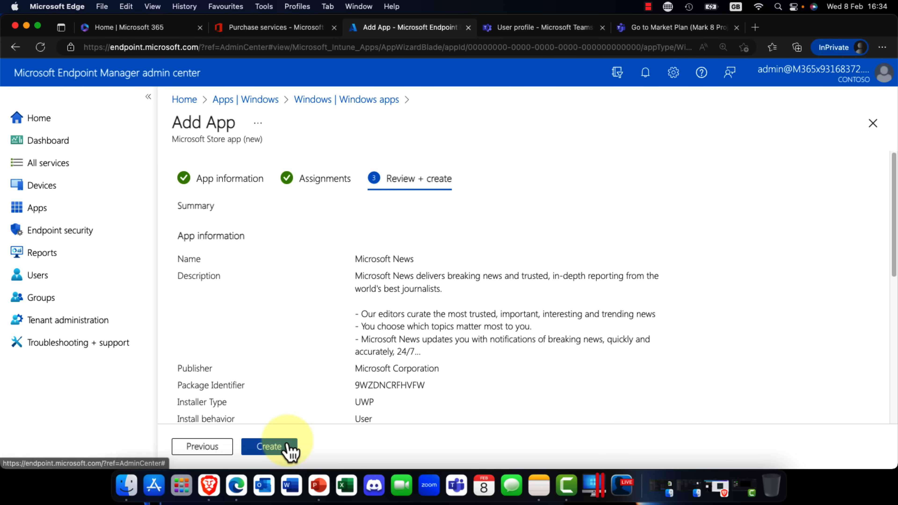
{"action": "scroll", "coordinate": [347, 420], "scroll_direction": "down", "scroll_amount": 1}
{"action": "scroll", "coordinate": [343, 418], "scroll_direction": "down", "scroll_amount": 3}
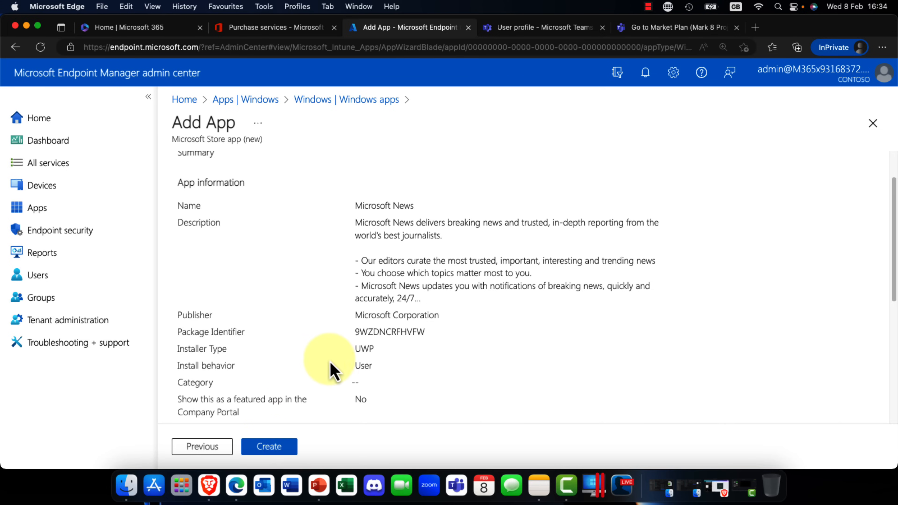
{"action": "scroll", "coordinate": [336, 361], "scroll_direction": "down", "scroll_amount": 10}
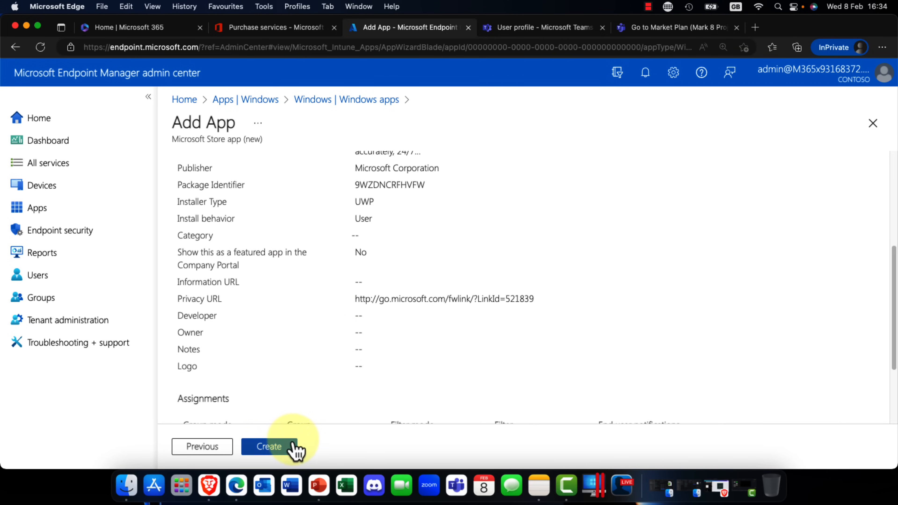
{"action": "left_click", "coordinate": [286, 449]}
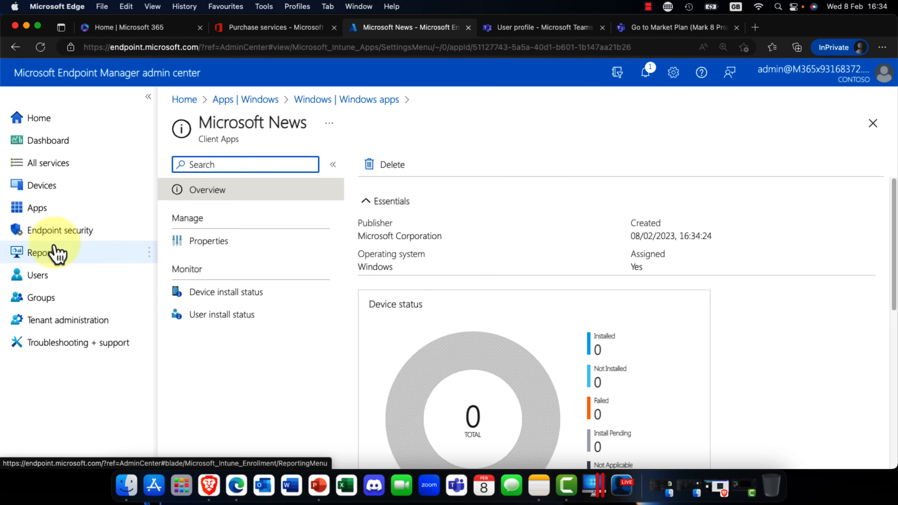
Step: Look through the Endpoint security management options and view the Disk encryption policies
{"action": "left_click", "coordinate": [56, 235]}
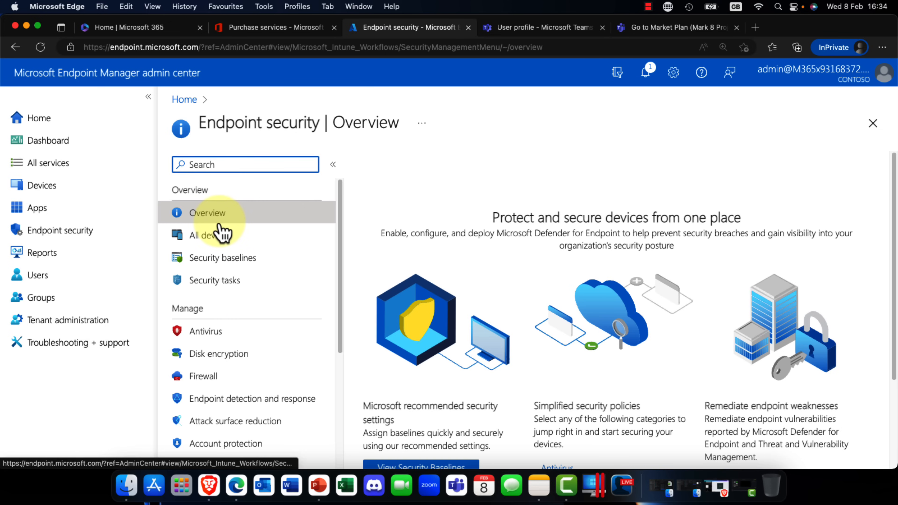
{"action": "scroll", "coordinate": [221, 247], "scroll_direction": "down", "scroll_amount": 5}
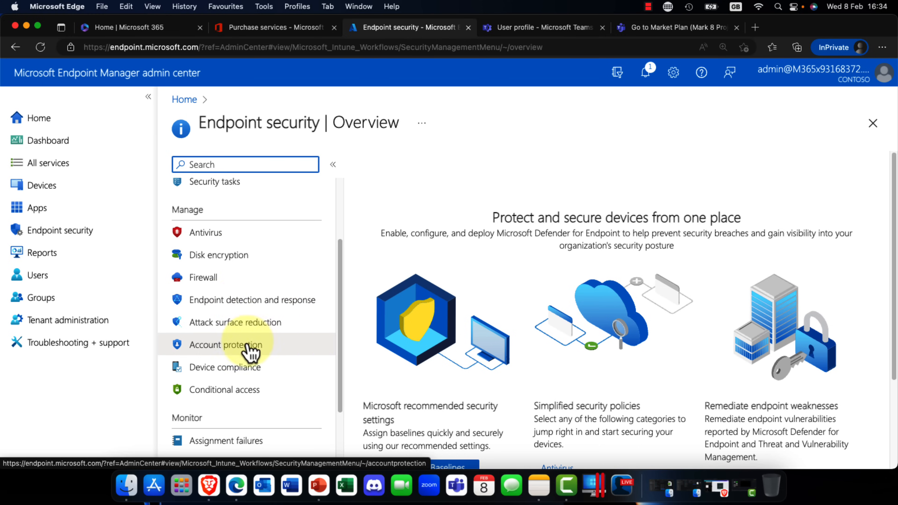
{"action": "scroll", "coordinate": [259, 386], "scroll_direction": "down", "scroll_amount": 1}
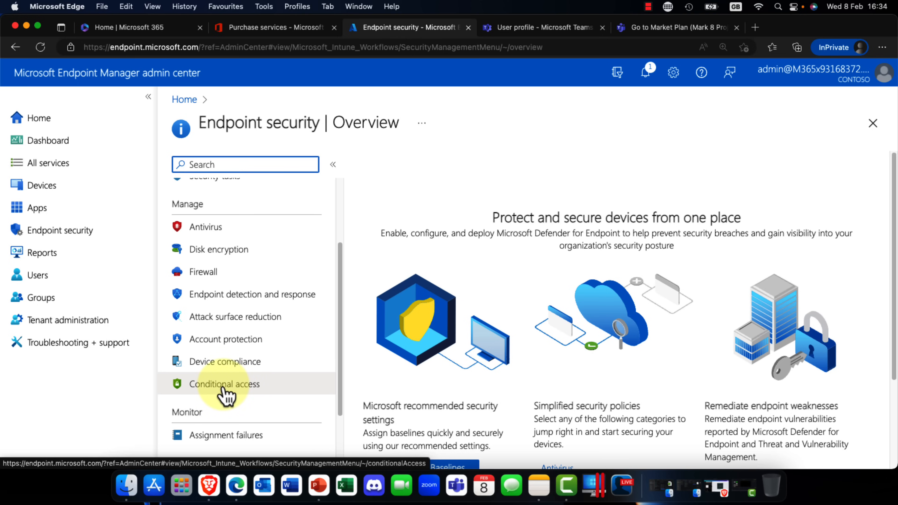
{"action": "scroll", "coordinate": [230, 387], "scroll_direction": "down", "scroll_amount": 2}
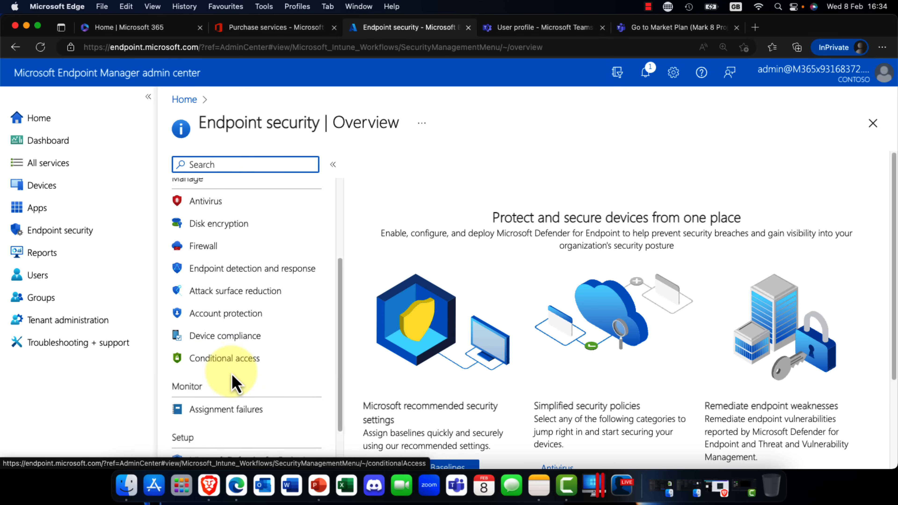
{"action": "left_click", "coordinate": [212, 221]}
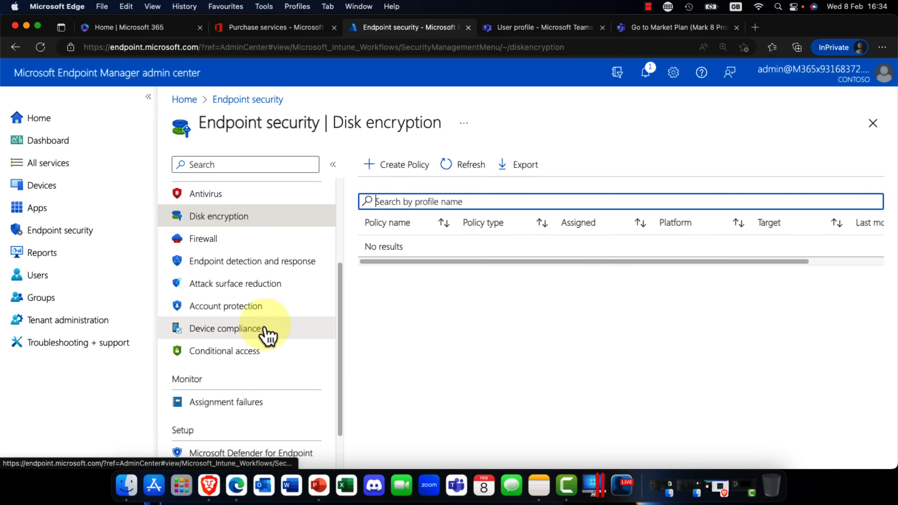
Step: Look through the remaining Endpoint security options and view the Assignment failures report
{"action": "scroll", "coordinate": [267, 336], "scroll_direction": "down", "scroll_amount": 1}
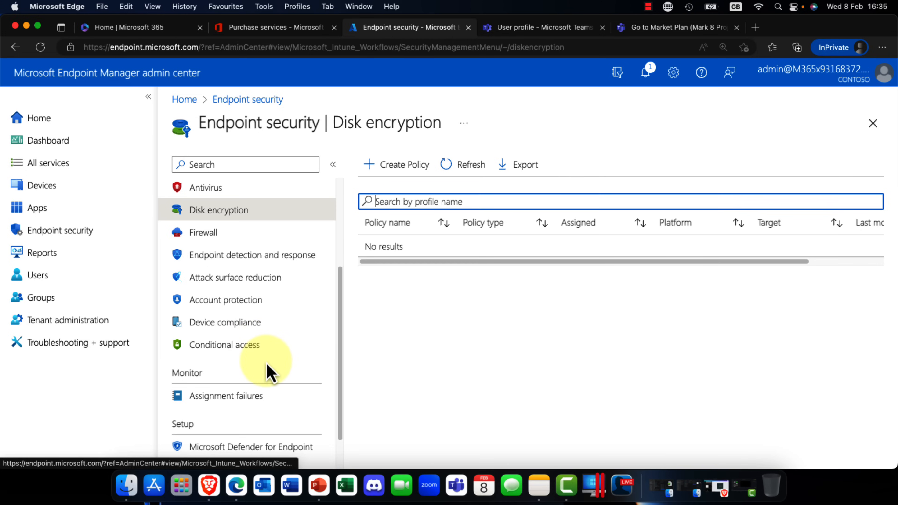
{"action": "scroll", "coordinate": [271, 362], "scroll_direction": "down", "scroll_amount": 1}
{"action": "scroll", "coordinate": [261, 390], "scroll_direction": "down", "scroll_amount": 3}
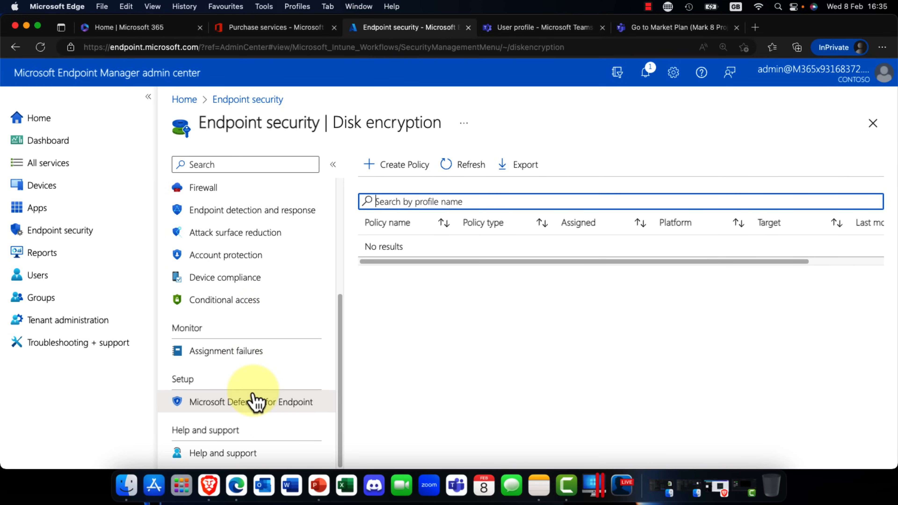
{"action": "scroll", "coordinate": [258, 393], "scroll_direction": "up", "scroll_amount": 1}
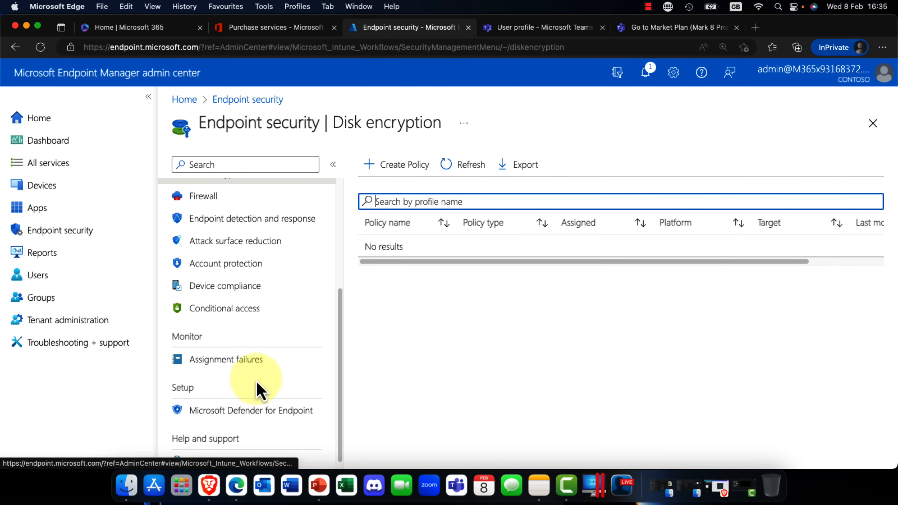
{"action": "left_click", "coordinate": [223, 364]}
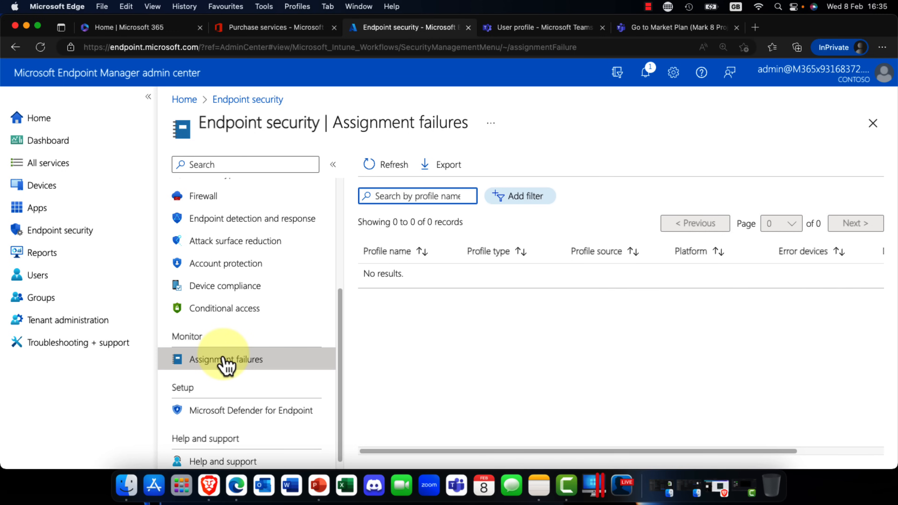
Step: View the Microsoft Defender for Endpoint setup page and examine its device connection and app protection policy settings
{"action": "scroll", "coordinate": [255, 387], "scroll_direction": "down", "scroll_amount": 1}
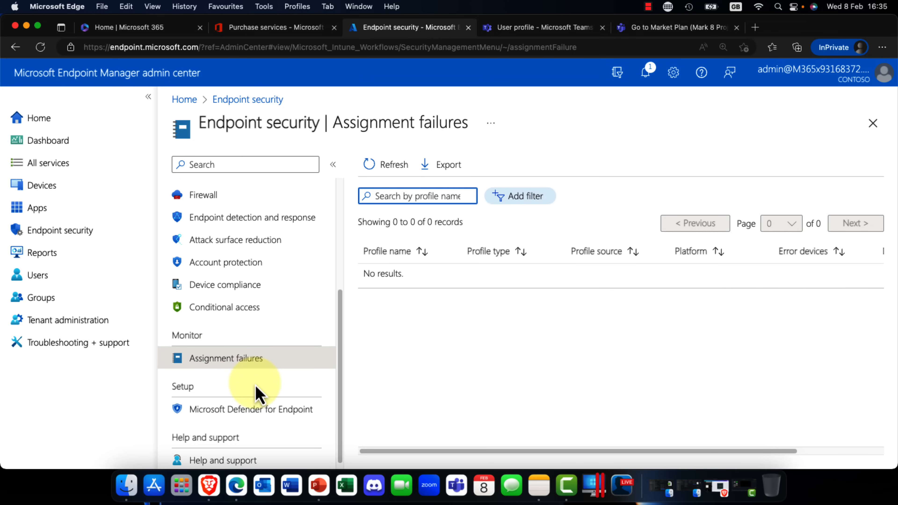
{"action": "left_click", "coordinate": [228, 421]}
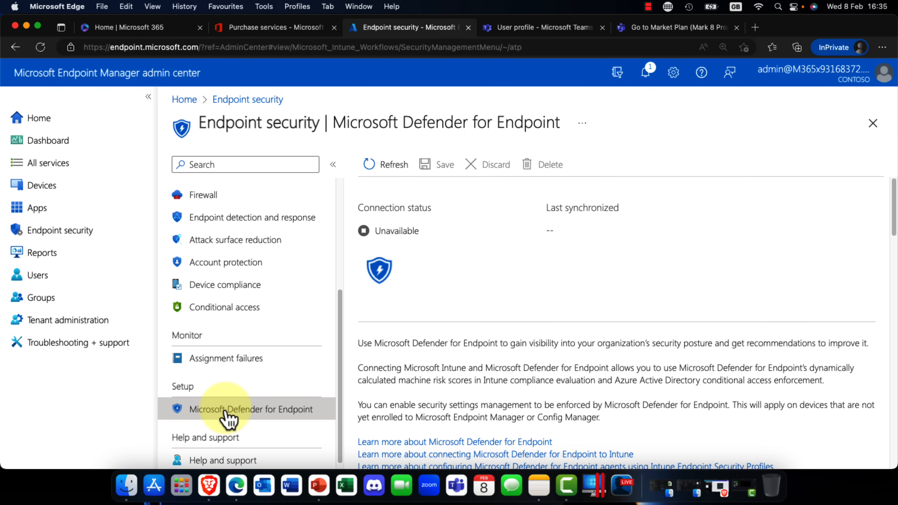
{"action": "scroll", "coordinate": [411, 371], "scroll_direction": "down", "scroll_amount": 8}
{"action": "scroll", "coordinate": [418, 380], "scroll_direction": "down", "scroll_amount": 10}
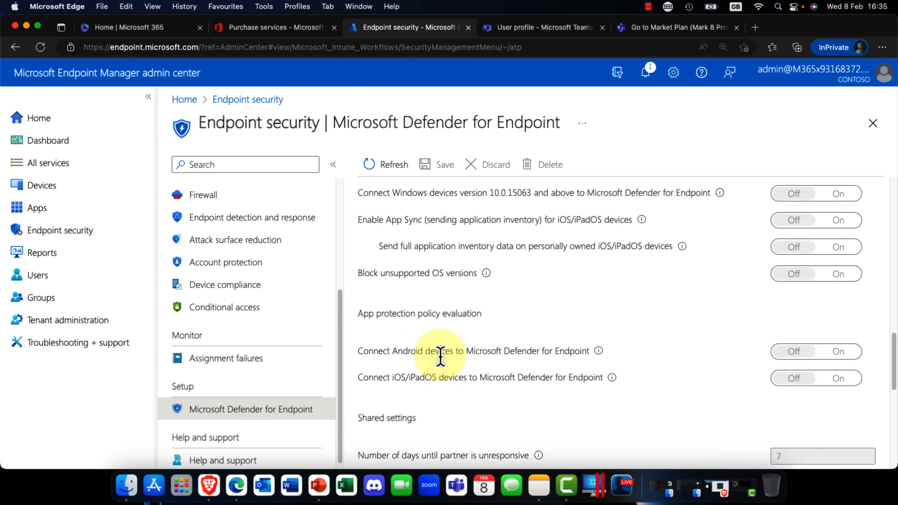
{"action": "scroll", "coordinate": [424, 356], "scroll_direction": "up", "scroll_amount": 2}
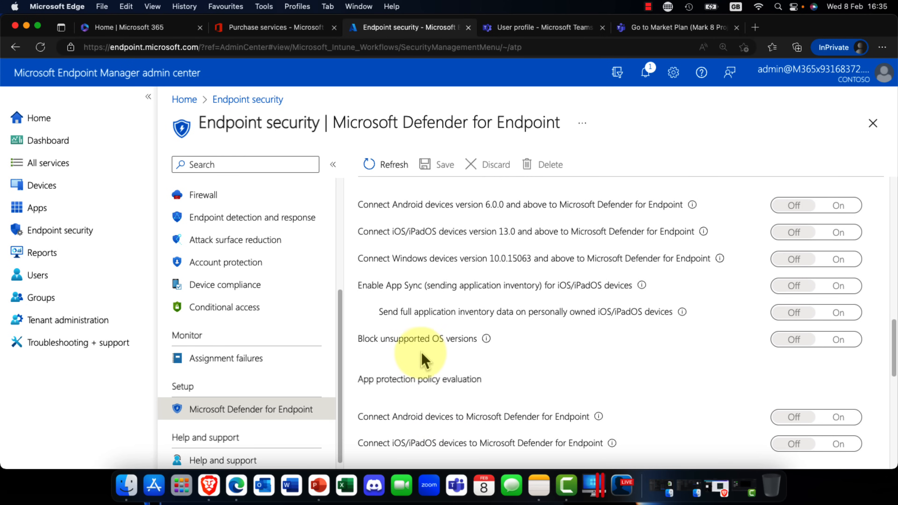
{"action": "scroll", "coordinate": [251, 421], "scroll_direction": "down", "scroll_amount": 1}
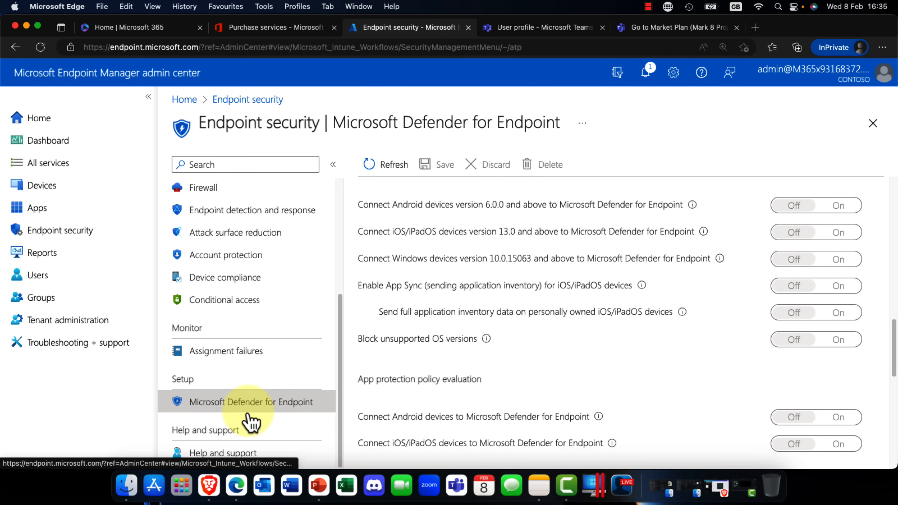
{"action": "scroll", "coordinate": [251, 421], "scroll_direction": "up", "scroll_amount": 6}
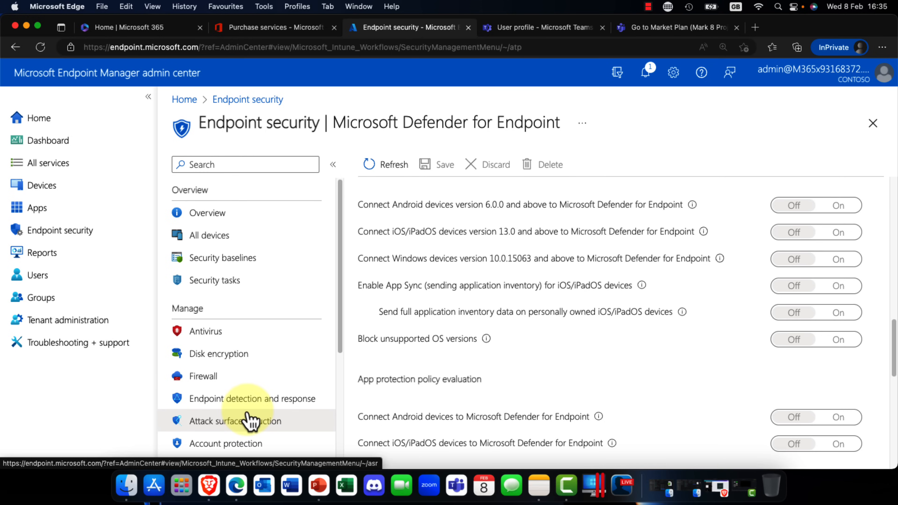
Step: View the tenant status and Microsoft Tunnel Gateway pages in Tenant administration, and return to the Home page
{"action": "left_click", "coordinate": [47, 322]}
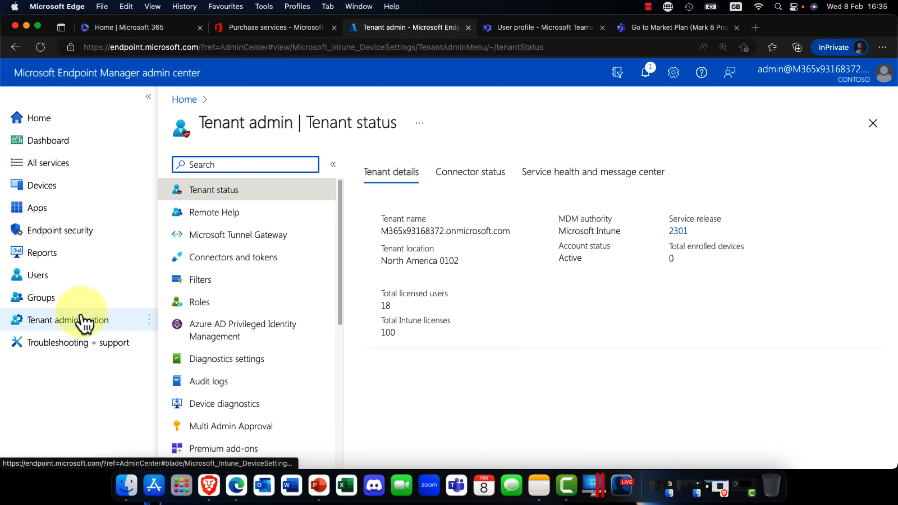
{"action": "left_click", "coordinate": [262, 241]}
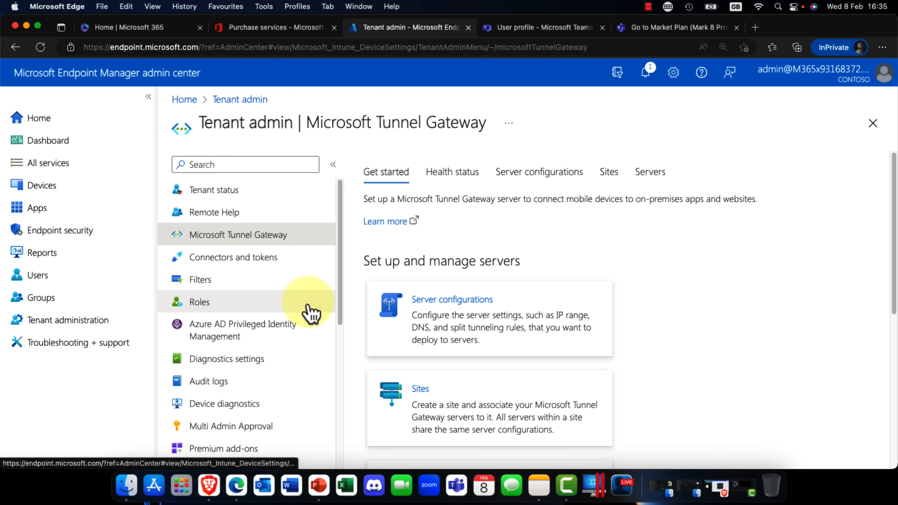
{"action": "scroll", "coordinate": [306, 318], "scroll_direction": "down", "scroll_amount": 5}
{"action": "scroll", "coordinate": [307, 318], "scroll_direction": "up", "scroll_amount": 5}
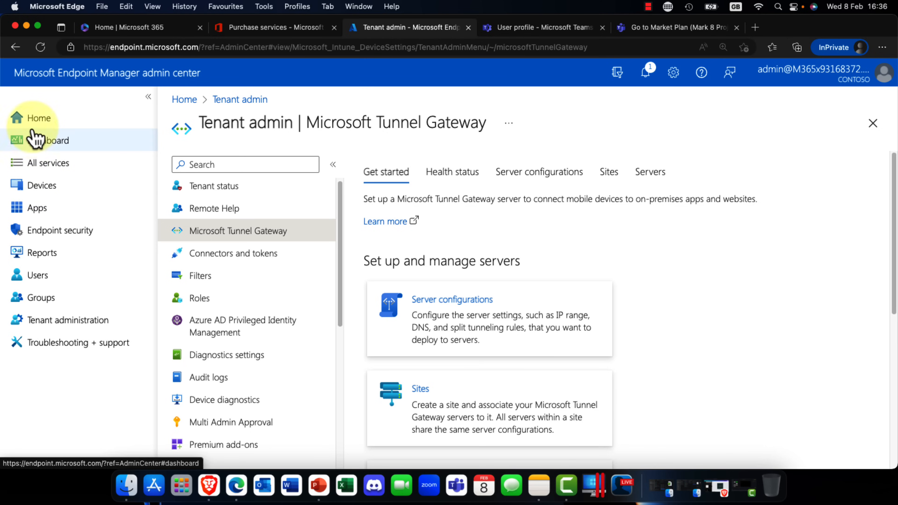
{"action": "left_click", "coordinate": [48, 122]}
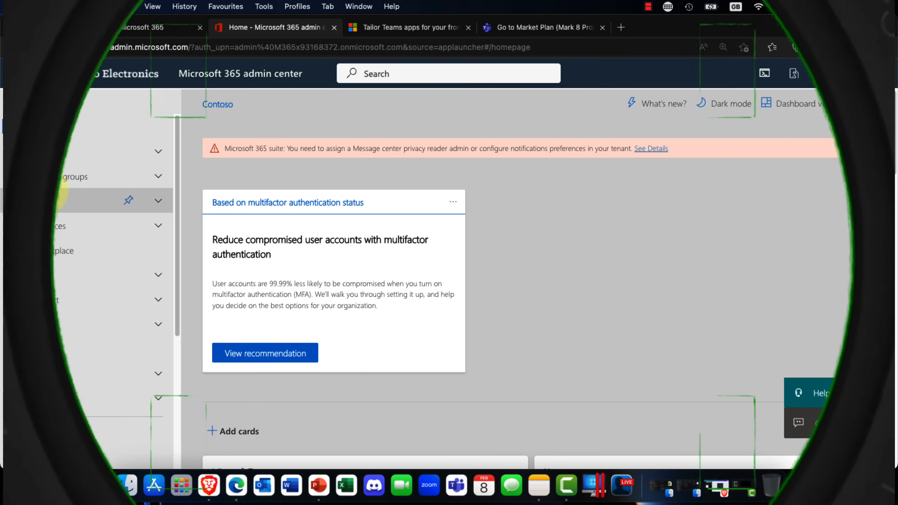
Step: Open the Teams admin center from the Microsoft 365 admin center and look over its dashboard
{"action": "scroll", "coordinate": [51, 414], "scroll_direction": "down", "scroll_amount": 5}
{"action": "scroll", "coordinate": [52, 407], "scroll_direction": "down", "scroll_amount": 2}
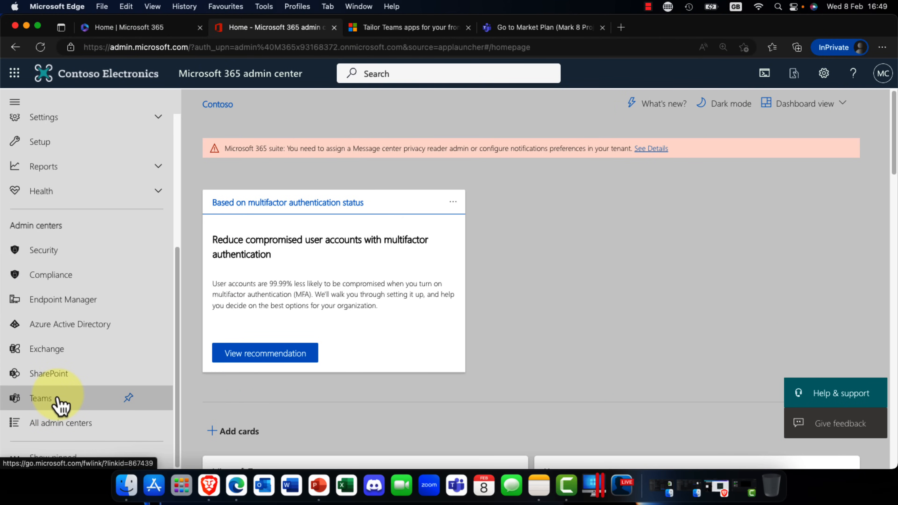
{"action": "left_click", "coordinate": [59, 399]}
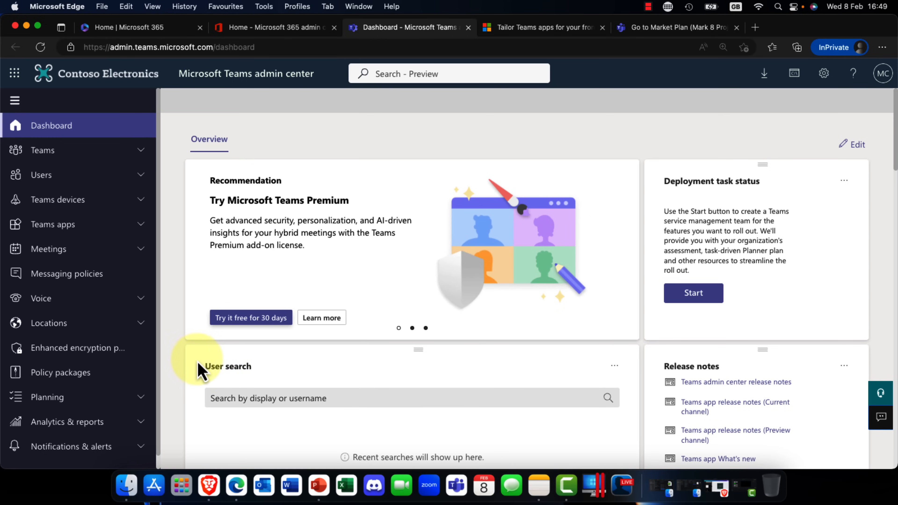
{"action": "scroll", "coordinate": [81, 299], "scroll_direction": "down", "scroll_amount": 1}
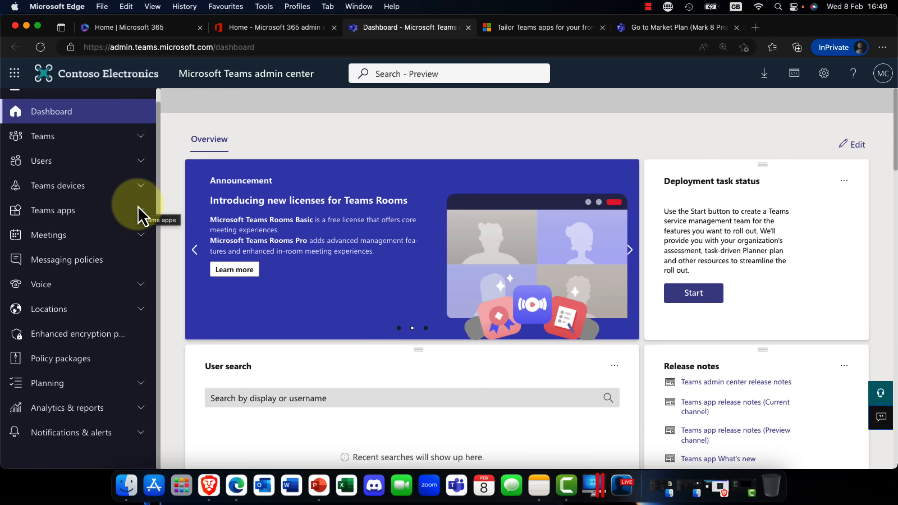
Step: Open the Manage apps page for Teams apps and bring up the list of all apps
{"action": "left_click", "coordinate": [139, 215]}
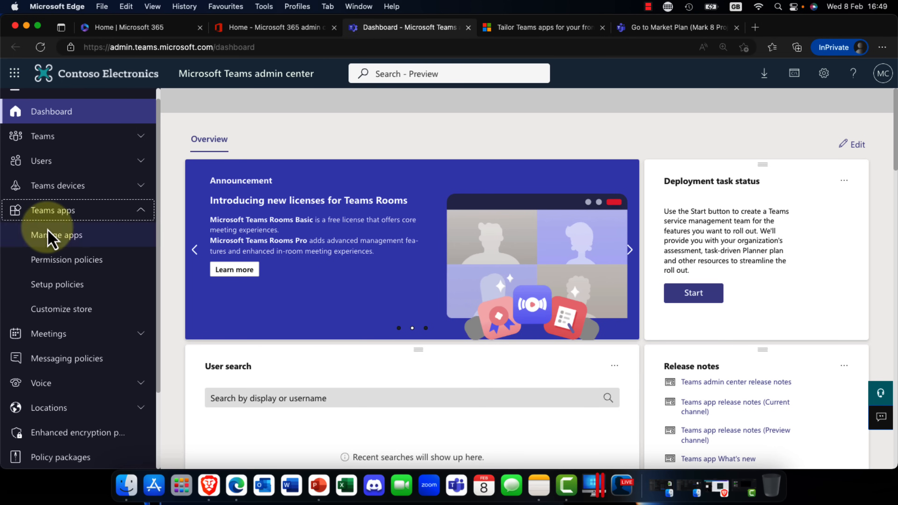
{"action": "left_click", "coordinate": [51, 236]}
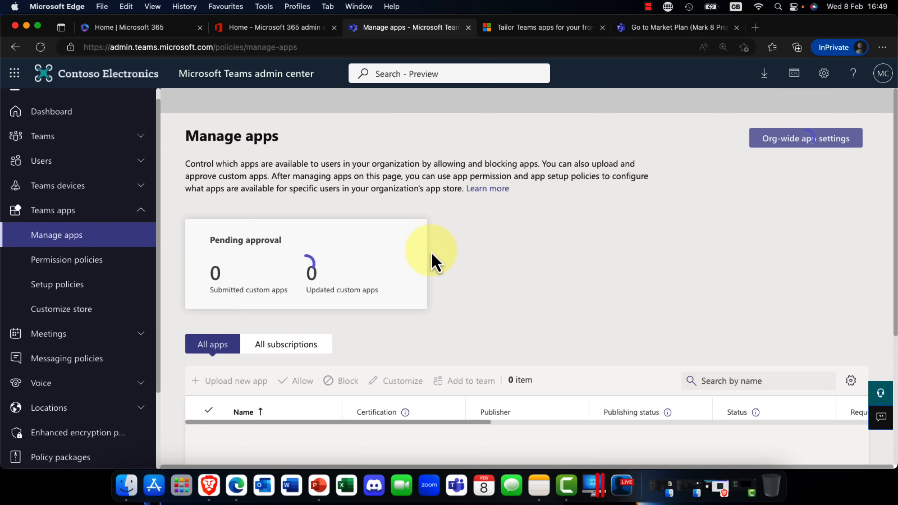
{"action": "scroll", "coordinate": [425, 258], "scroll_direction": "down", "scroll_amount": 5}
{"action": "scroll", "coordinate": [410, 258], "scroll_direction": "down", "scroll_amount": 3}
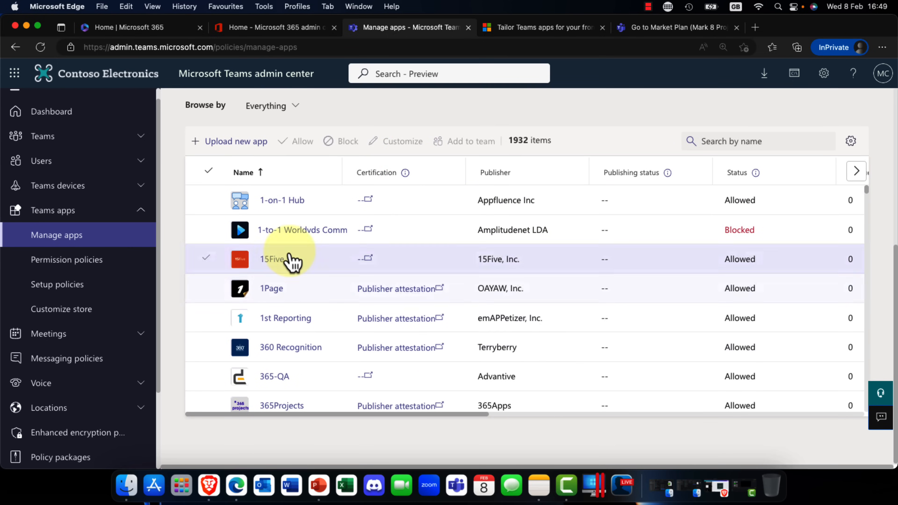
Step: Select the 1-on-1 Hub app in the list and open the org-wide app settings
{"action": "left_click", "coordinate": [207, 201]}
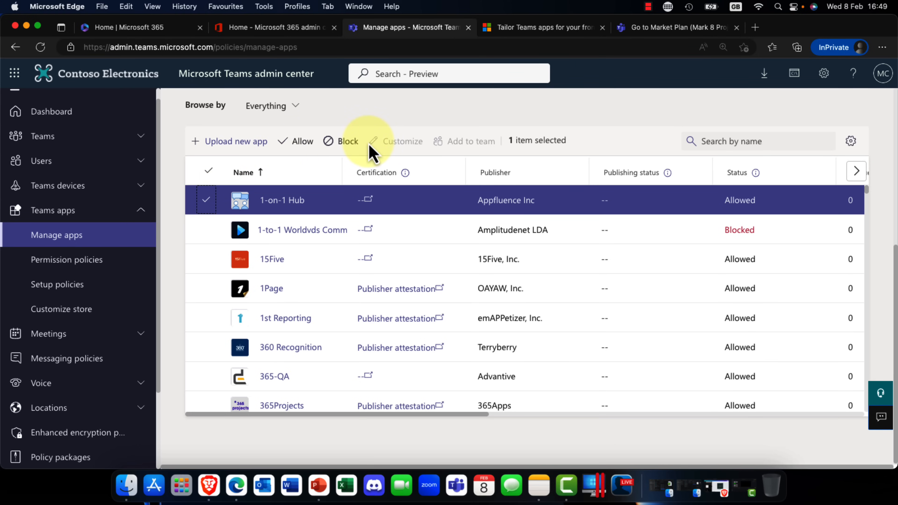
{"action": "scroll", "coordinate": [329, 163], "scroll_direction": "up", "scroll_amount": 4}
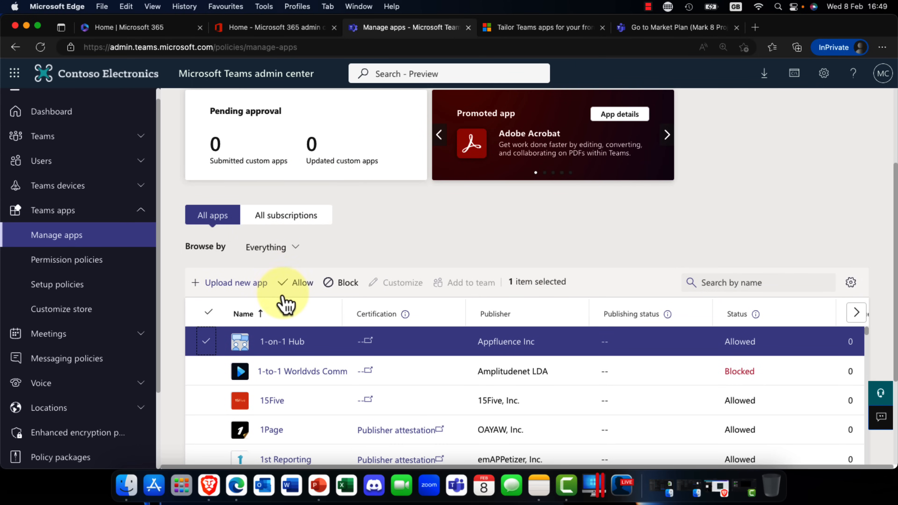
{"action": "scroll", "coordinate": [497, 255], "scroll_direction": "up", "scroll_amount": 4}
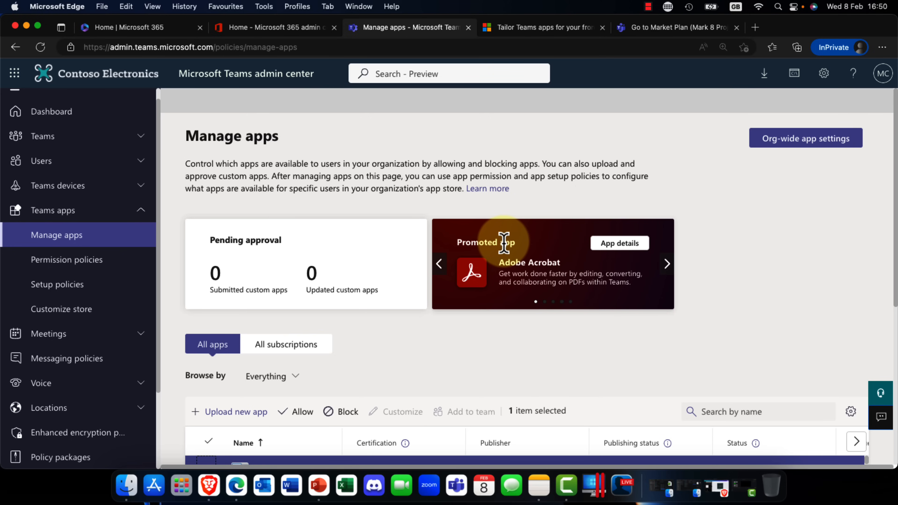
{"action": "left_click", "coordinate": [789, 139]}
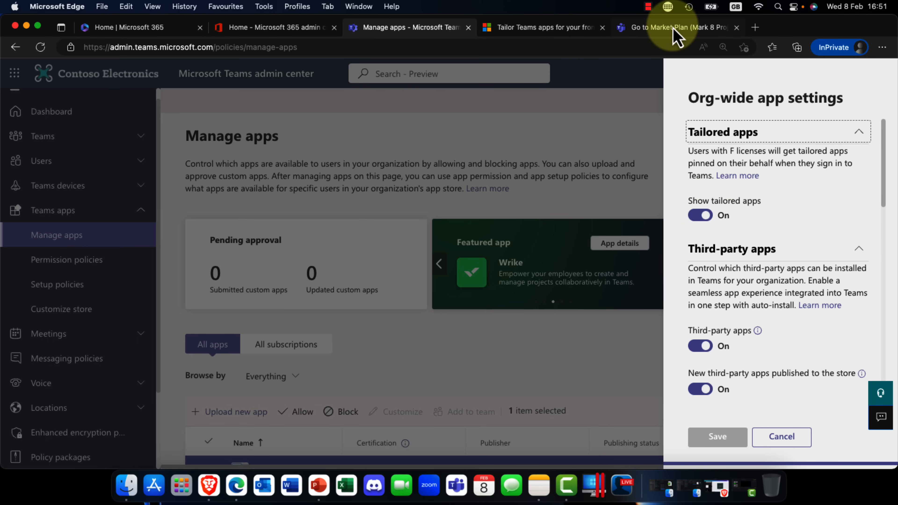
Step: Switch to the "Tailor Teams apps for your frontline workers" article, accept the cookies, and read about the tailored frontline app experience
{"action": "left_click", "coordinate": [522, 26]}
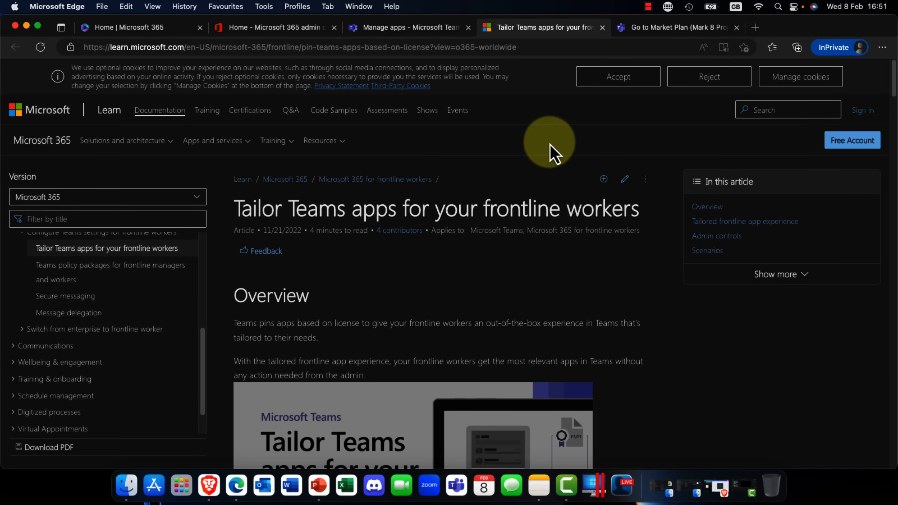
{"action": "left_click", "coordinate": [628, 82]}
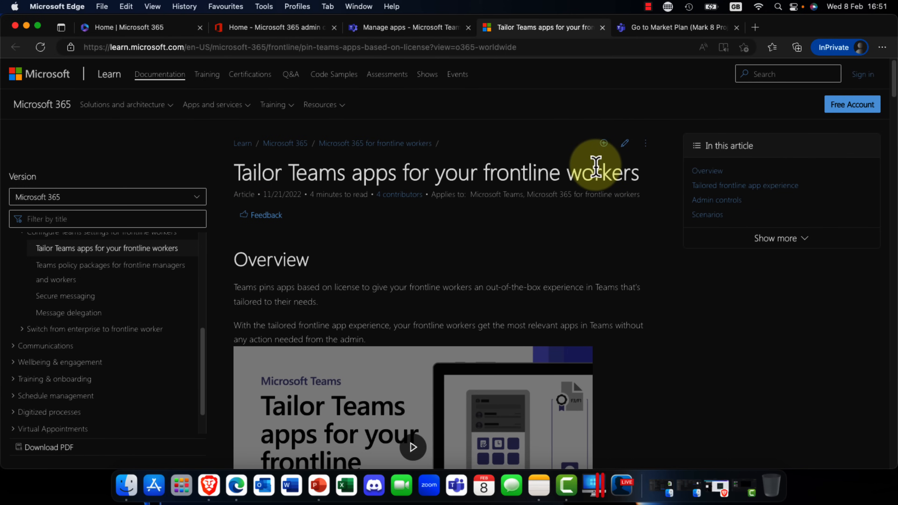
{"action": "scroll", "coordinate": [595, 170], "scroll_direction": "down", "scroll_amount": 3}
{"action": "scroll", "coordinate": [601, 179], "scroll_direction": "down", "scroll_amount": 8}
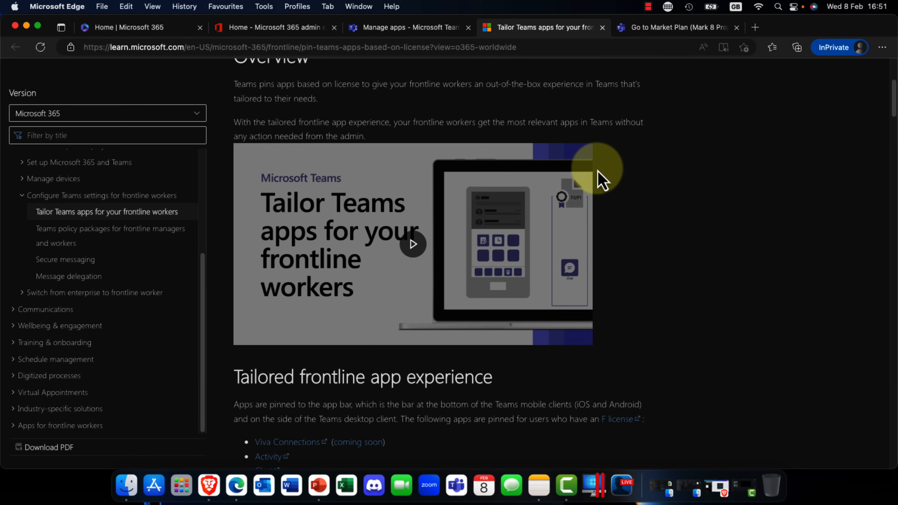
{"action": "scroll", "coordinate": [600, 178], "scroll_direction": "down", "scroll_amount": 8}
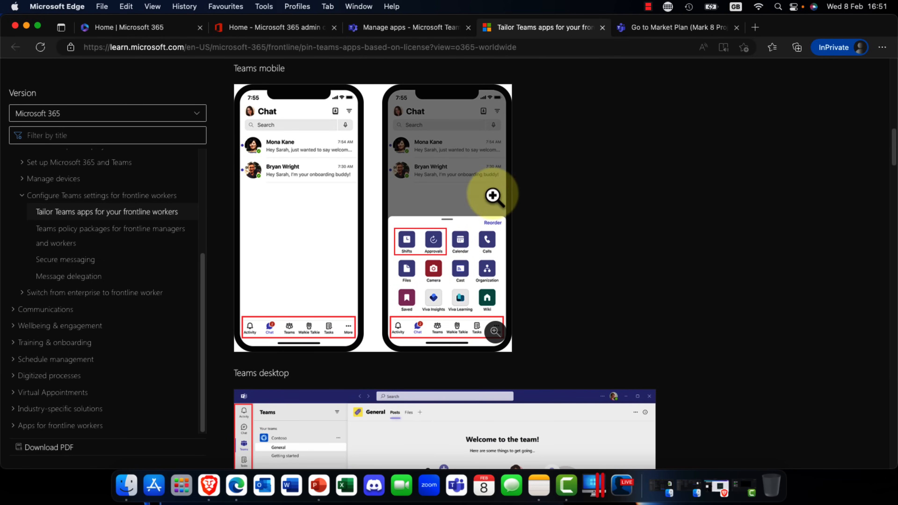
{"action": "scroll", "coordinate": [622, 255], "scroll_direction": "up", "scroll_amount": 16}
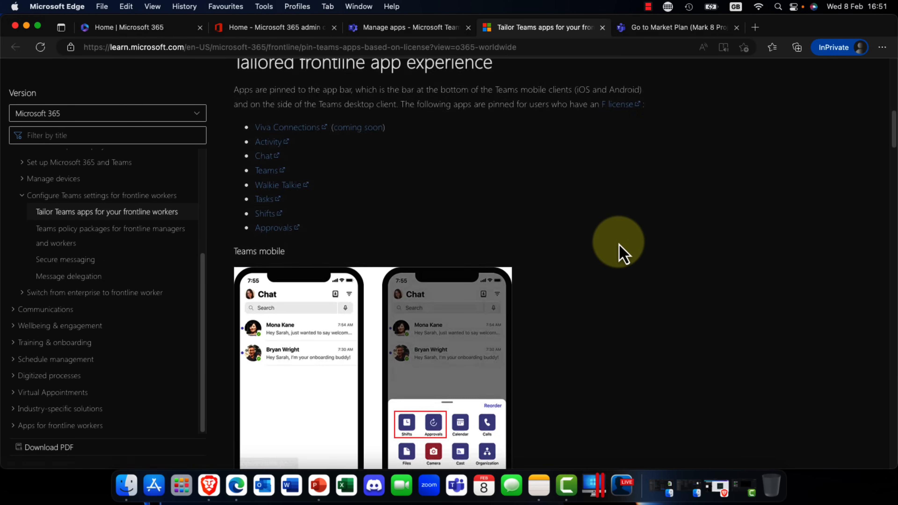
Step: Glance at the Teams channel, return to the org-wide app settings, and review the third-party, custom, external access and user request sections
{"action": "left_click", "coordinate": [655, 28]}
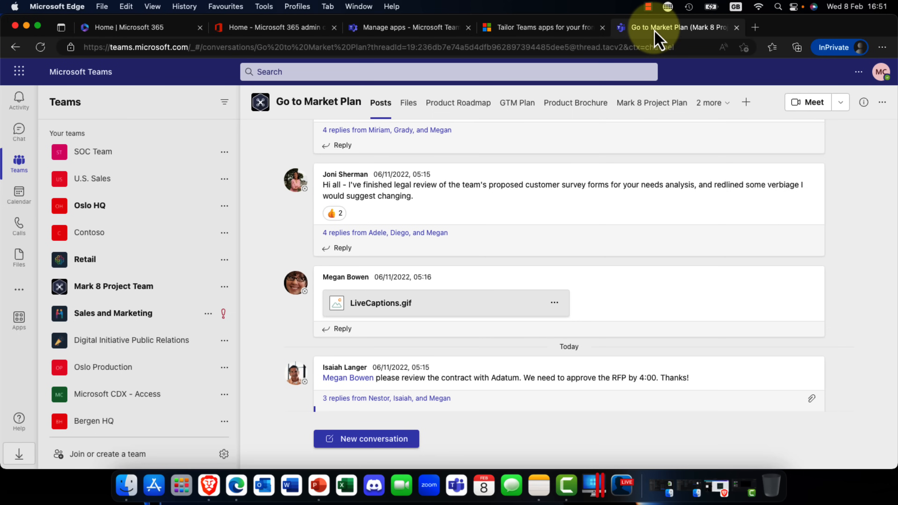
{"action": "left_click", "coordinate": [414, 27]}
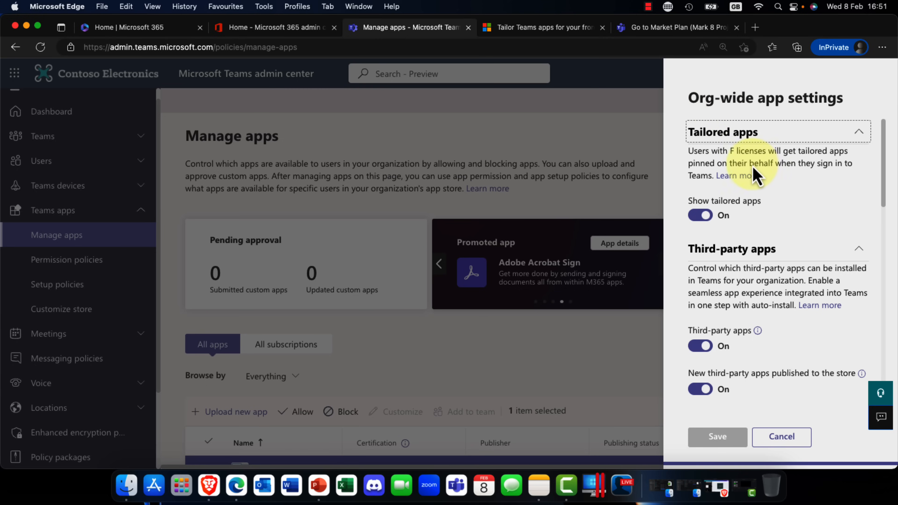
{"action": "scroll", "coordinate": [758, 198], "scroll_direction": "down", "scroll_amount": 5}
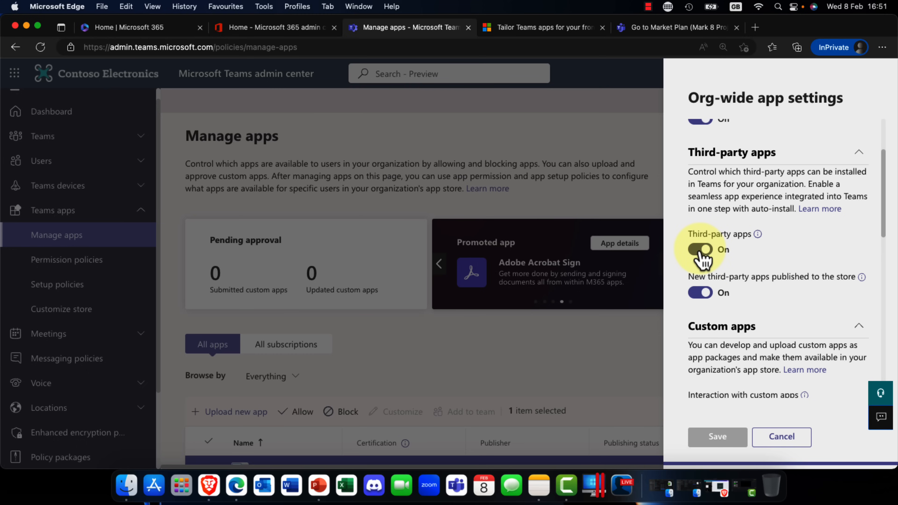
{"action": "scroll", "coordinate": [704, 259], "scroll_direction": "down", "scroll_amount": 5}
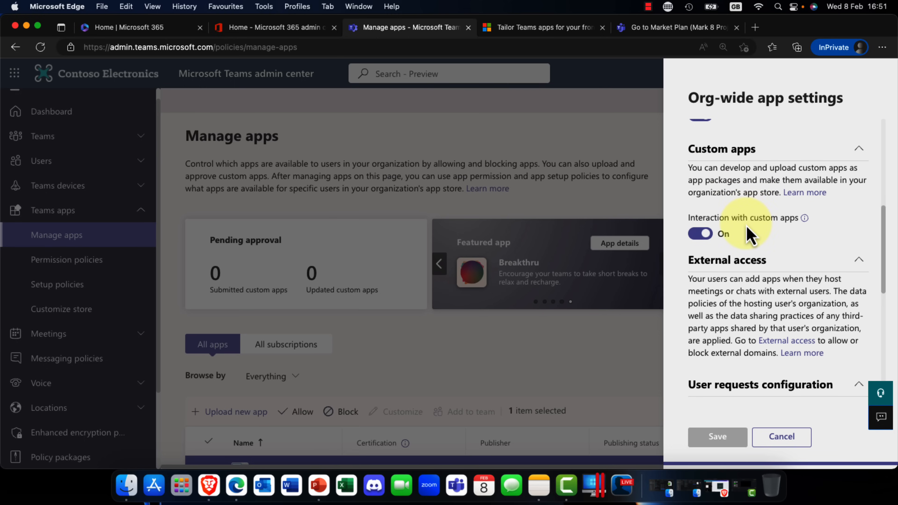
{"action": "scroll", "coordinate": [751, 231], "scroll_direction": "down", "scroll_amount": 3}
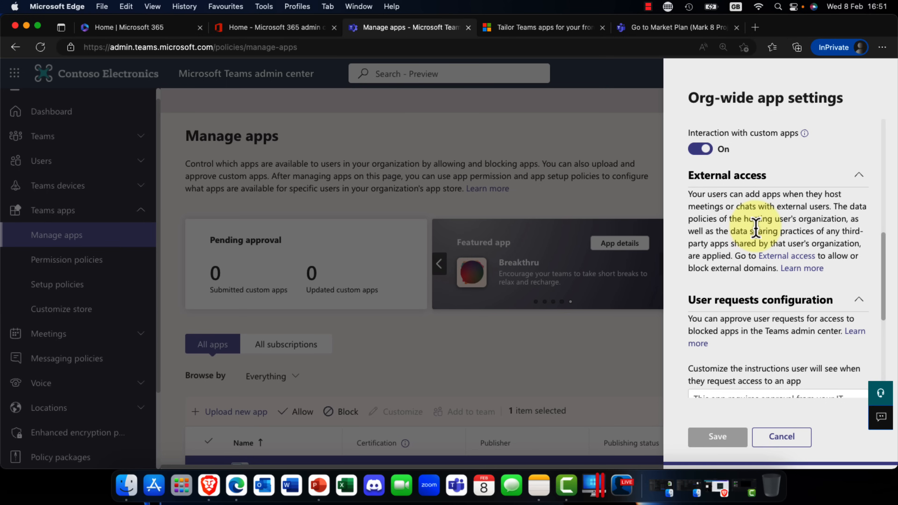
{"action": "scroll", "coordinate": [756, 228], "scroll_direction": "down", "scroll_amount": 5}
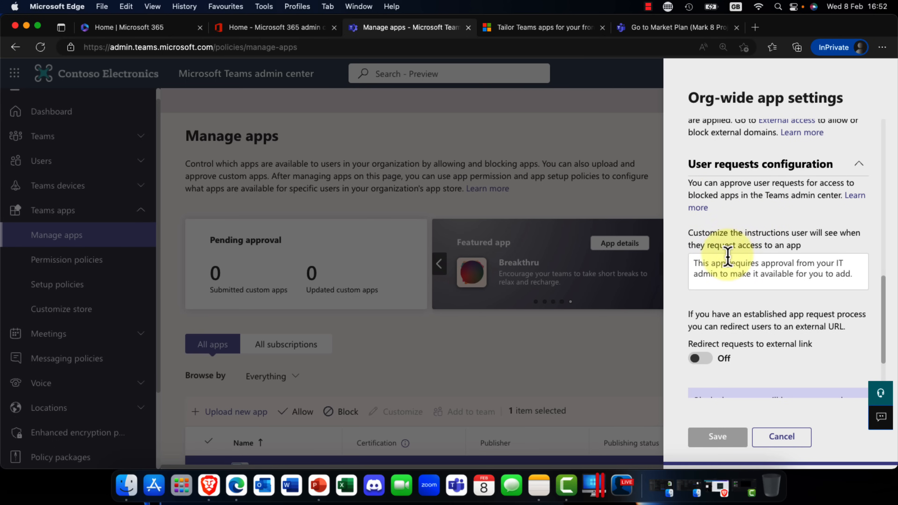
Step: Review the rest of the org-wide app settings and close them without saving
{"action": "scroll", "coordinate": [778, 240], "scroll_direction": "down", "scroll_amount": 1}
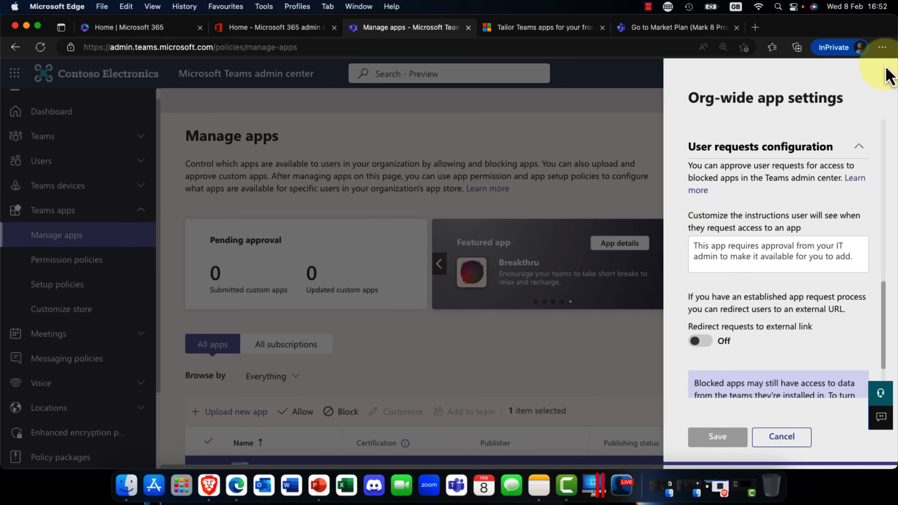
{"action": "scroll", "coordinate": [839, 141], "scroll_direction": "up", "scroll_amount": 6}
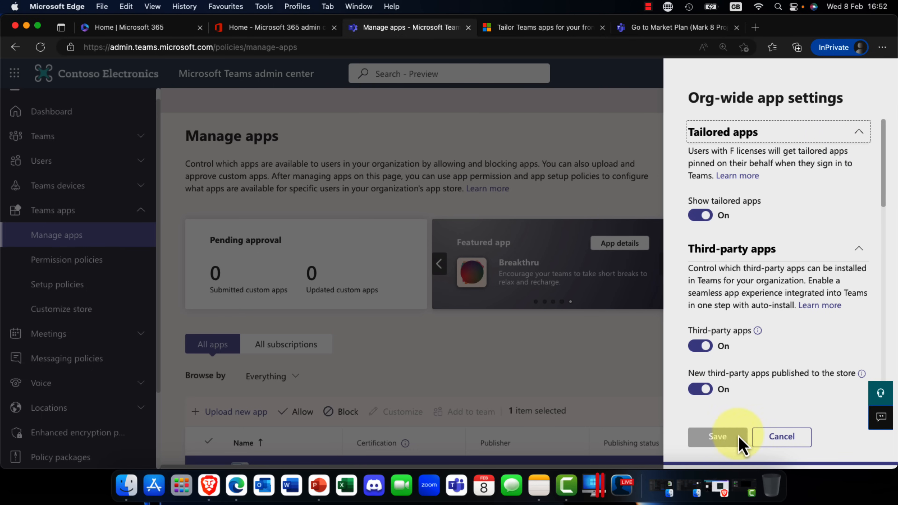
{"action": "left_click", "coordinate": [783, 439]}
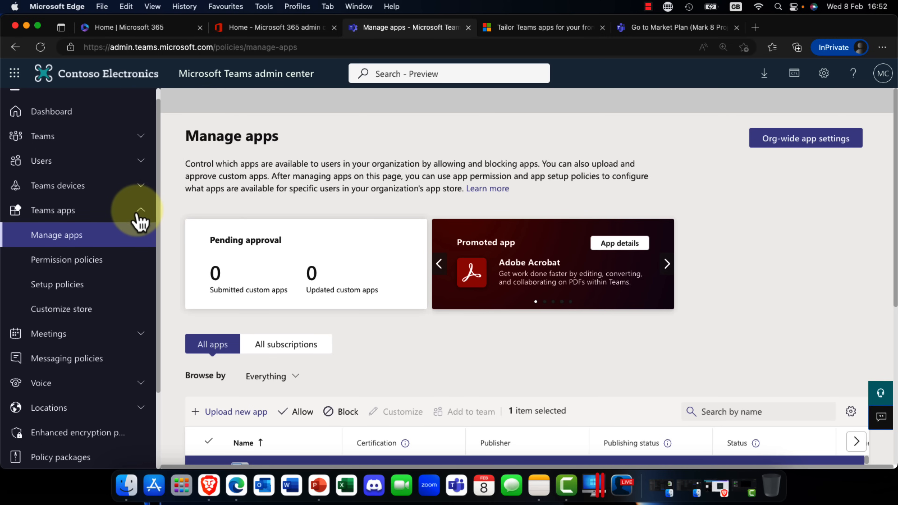
Step: View the Phone numbers page in the Voice section and open the Operator Connect page
{"action": "scroll", "coordinate": [140, 221], "scroll_direction": "down", "scroll_amount": 3}
{"action": "scroll", "coordinate": [128, 232], "scroll_direction": "down", "scroll_amount": 1}
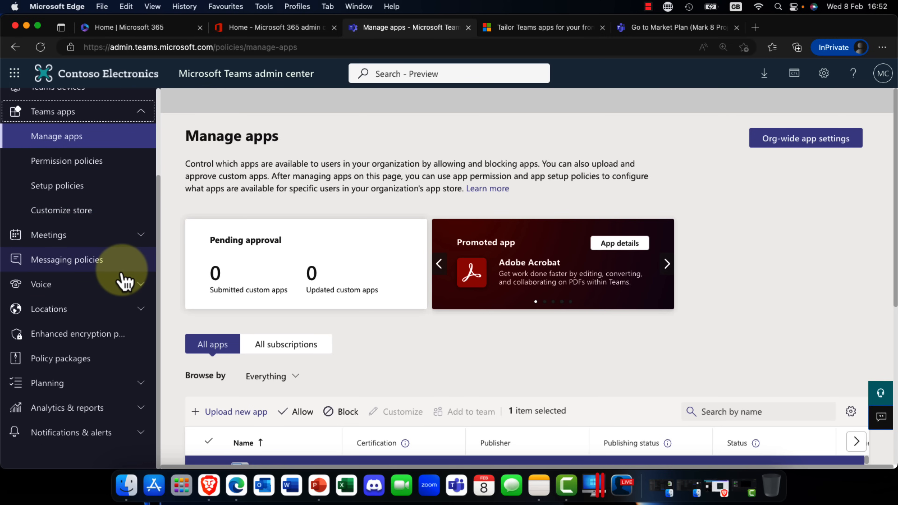
{"action": "left_click", "coordinate": [134, 286]}
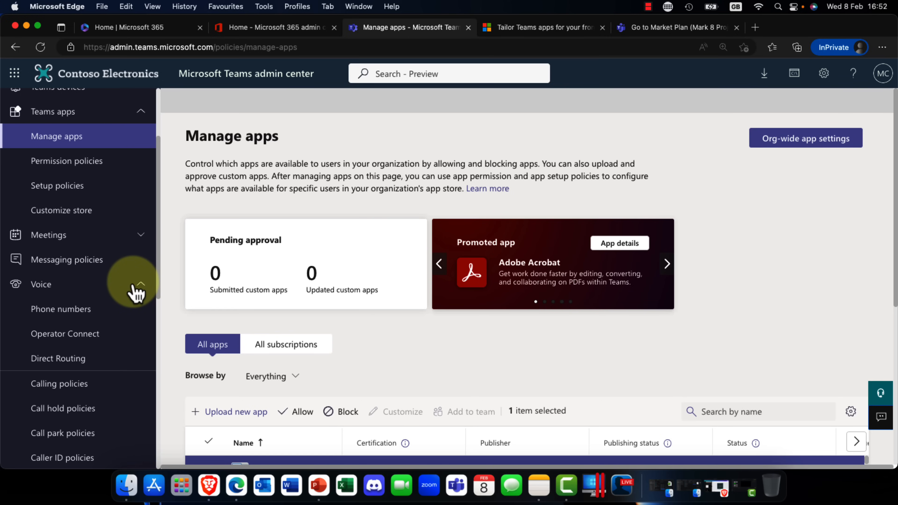
{"action": "scroll", "coordinate": [117, 294], "scroll_direction": "down", "scroll_amount": 3}
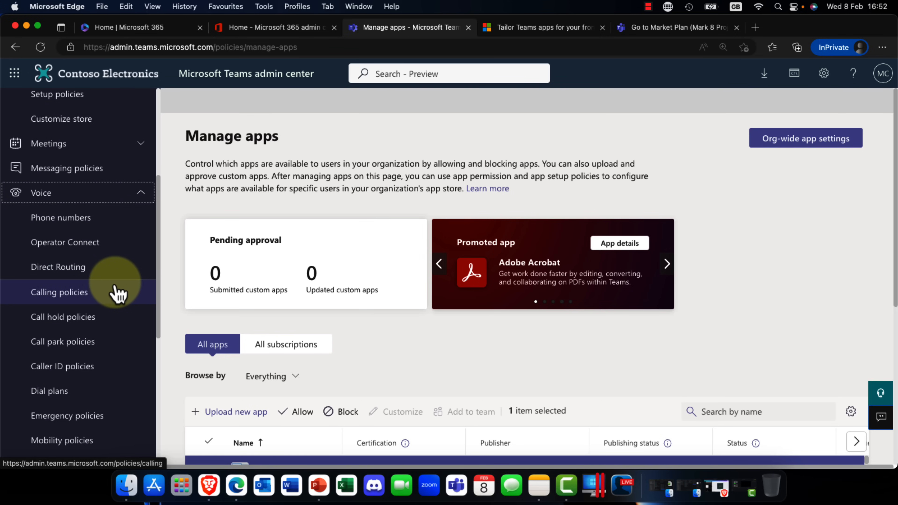
{"action": "left_click", "coordinate": [56, 218]}
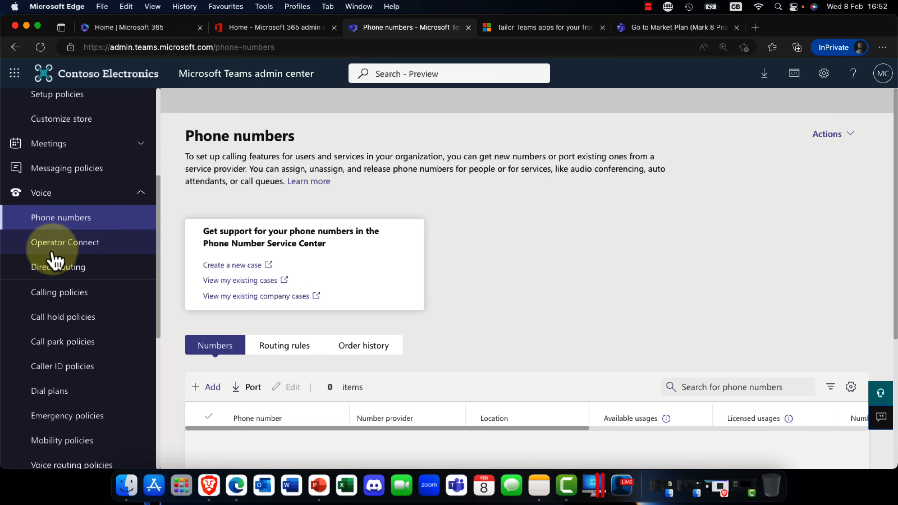
{"action": "left_click", "coordinate": [77, 248]}
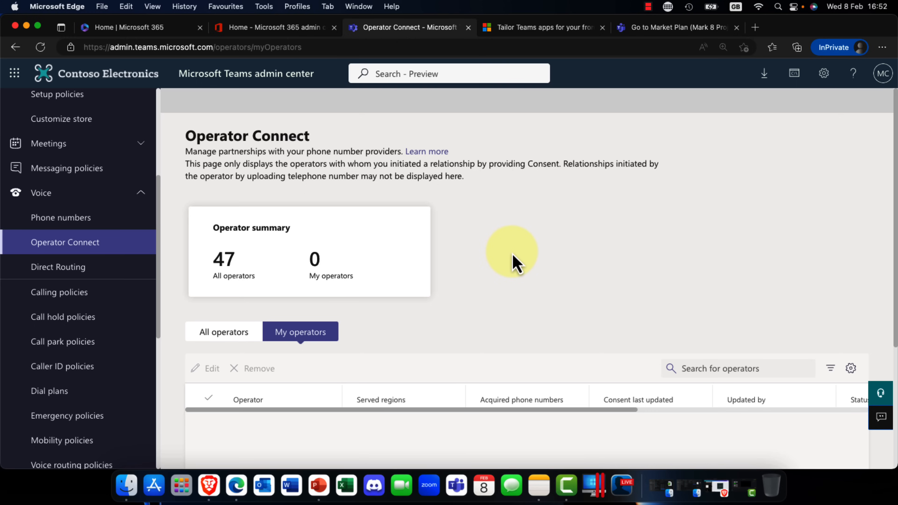
Step: List all operators in Operator Connect and examine their available products and served regions
{"action": "scroll", "coordinate": [514, 264], "scroll_direction": "down", "scroll_amount": 3}
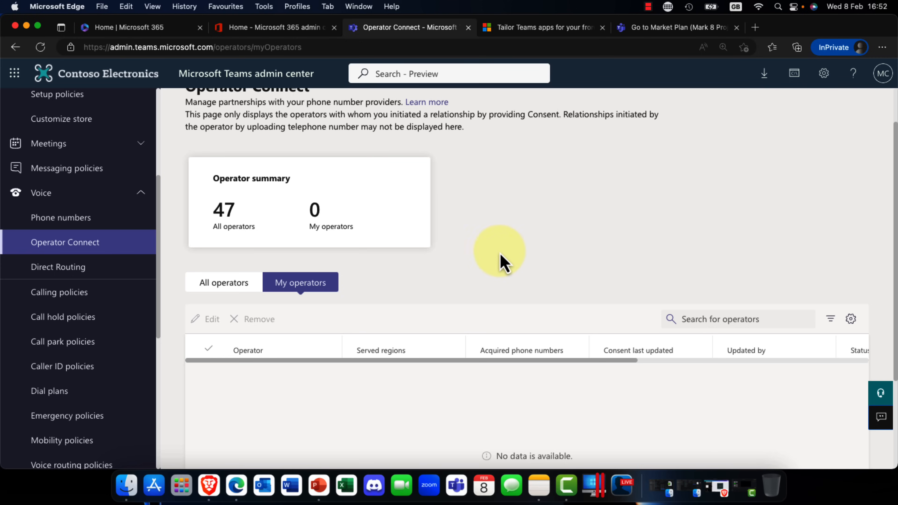
{"action": "left_click", "coordinate": [213, 288]}
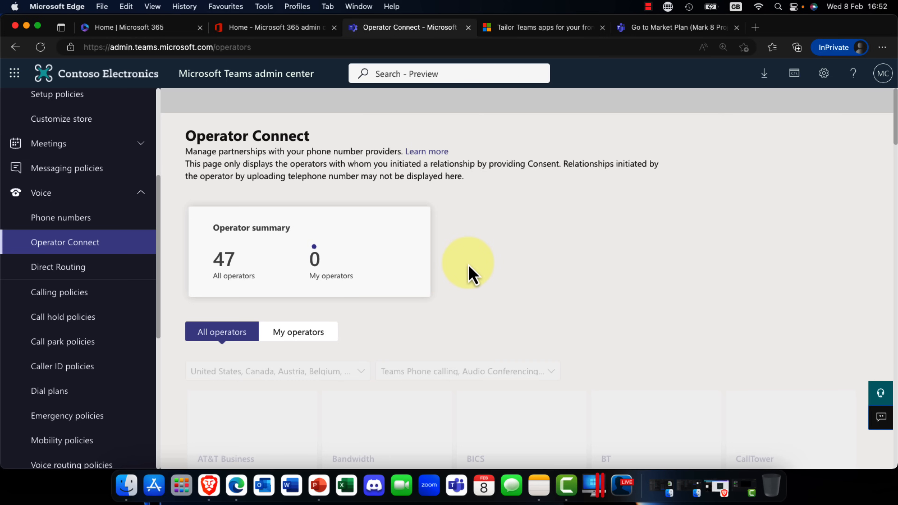
{"action": "scroll", "coordinate": [474, 274], "scroll_direction": "down", "scroll_amount": 6}
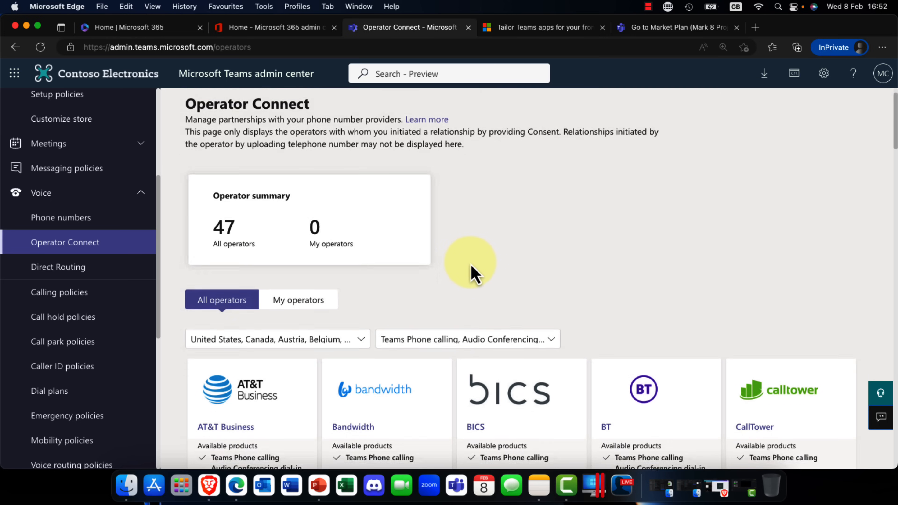
{"action": "scroll", "coordinate": [474, 274], "scroll_direction": "down", "scroll_amount": 2}
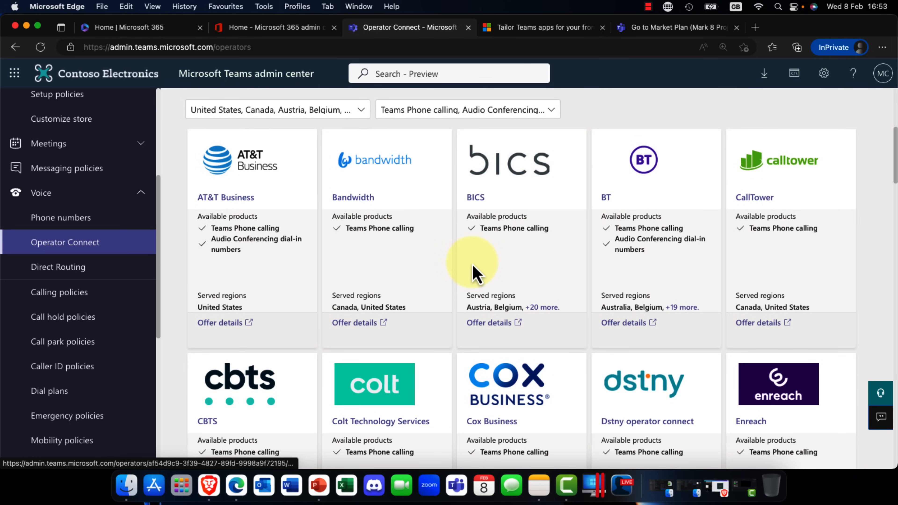
{"action": "scroll", "coordinate": [474, 274], "scroll_direction": "down", "scroll_amount": 5}
{"action": "scroll", "coordinate": [474, 275], "scroll_direction": "down", "scroll_amount": 2}
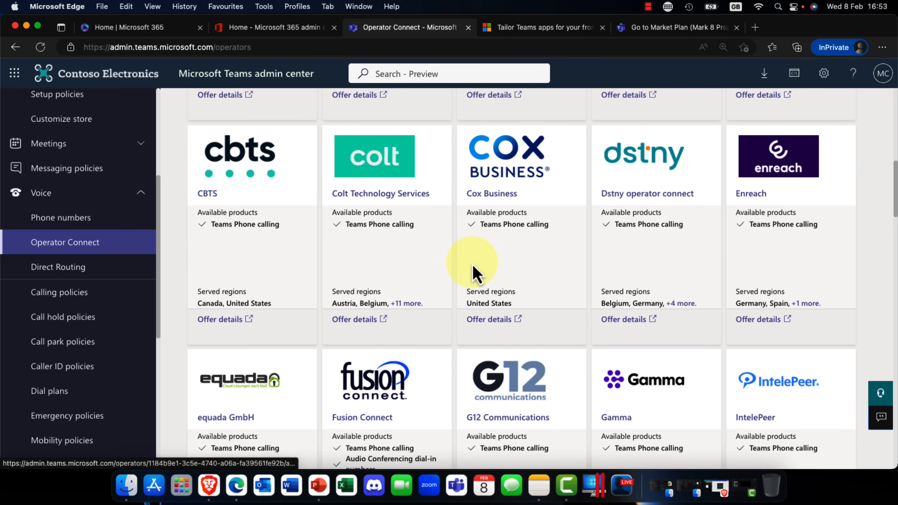
{"action": "scroll", "coordinate": [474, 269], "scroll_direction": "down", "scroll_amount": 5}
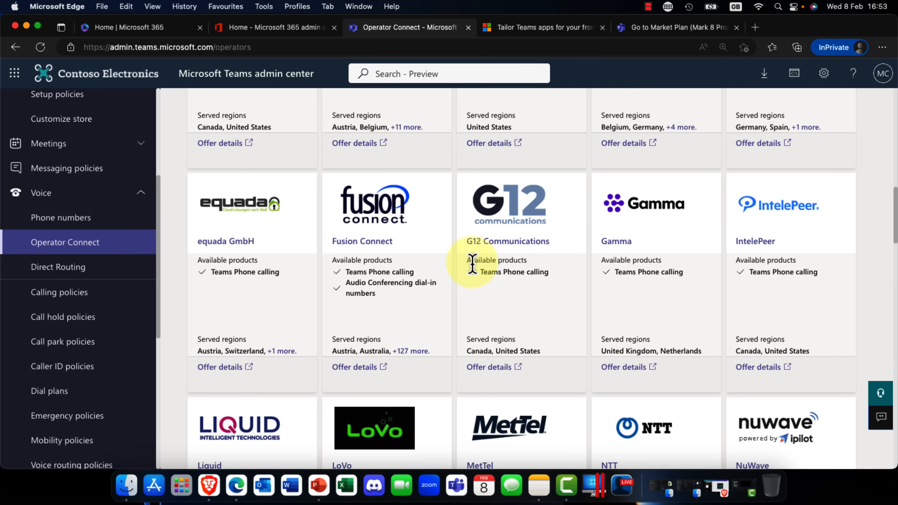
{"action": "scroll", "coordinate": [473, 265], "scroll_direction": "down", "scroll_amount": 6}
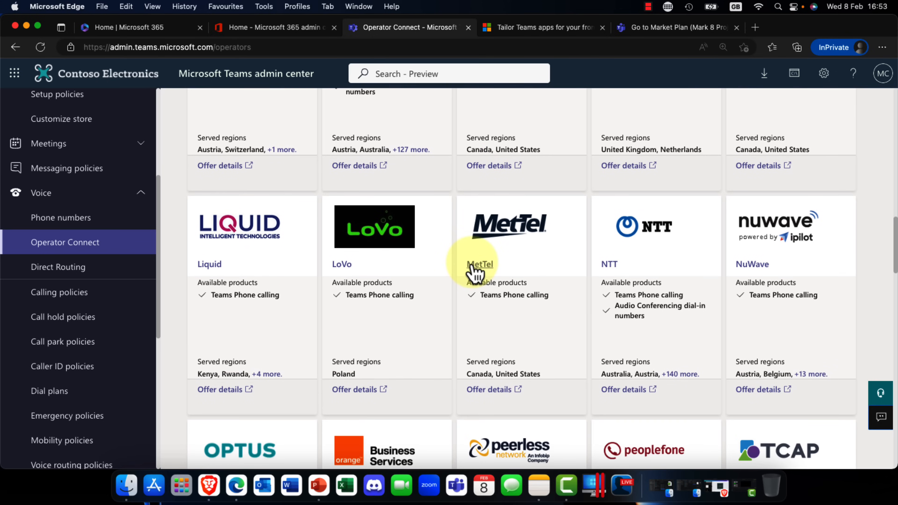
{"action": "scroll", "coordinate": [474, 269], "scroll_direction": "down", "scroll_amount": 6}
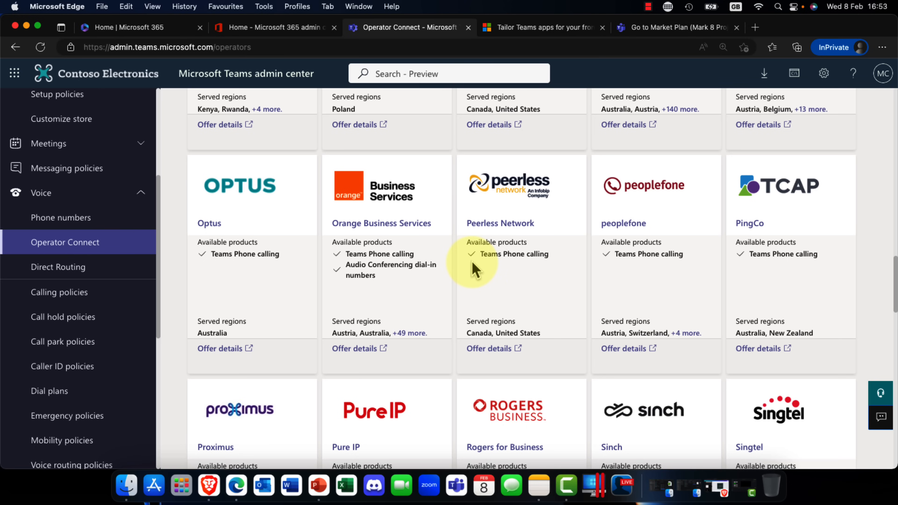
{"action": "scroll", "coordinate": [474, 270], "scroll_direction": "down", "scroll_amount": 8}
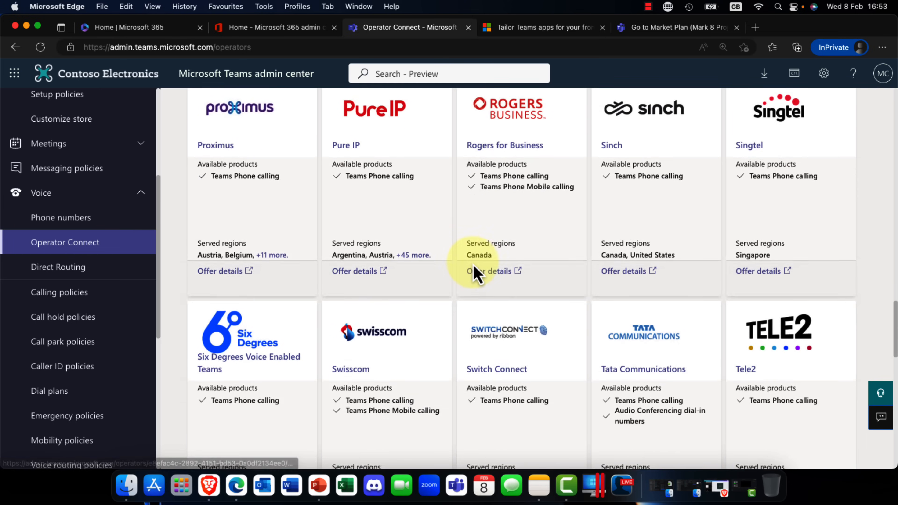
{"action": "scroll", "coordinate": [475, 274], "scroll_direction": "down", "scroll_amount": 2}
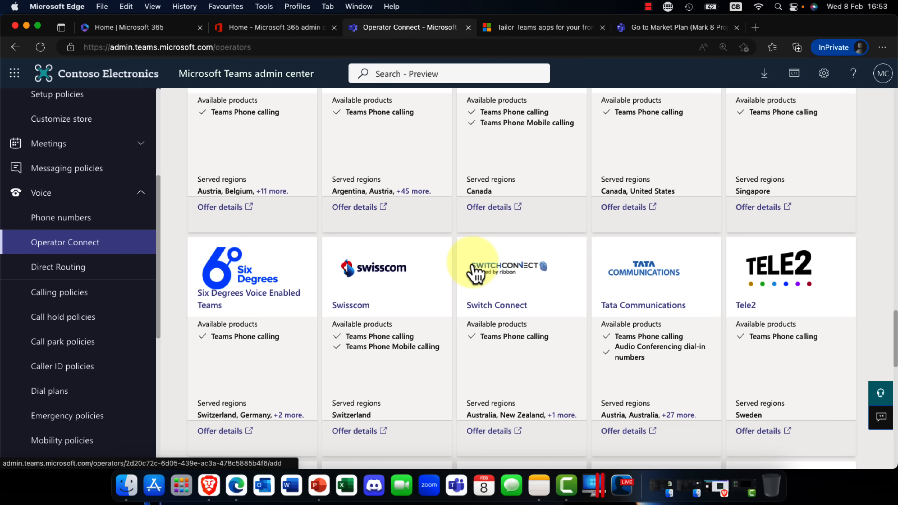
{"action": "scroll", "coordinate": [476, 275], "scroll_direction": "down", "scroll_amount": 2}
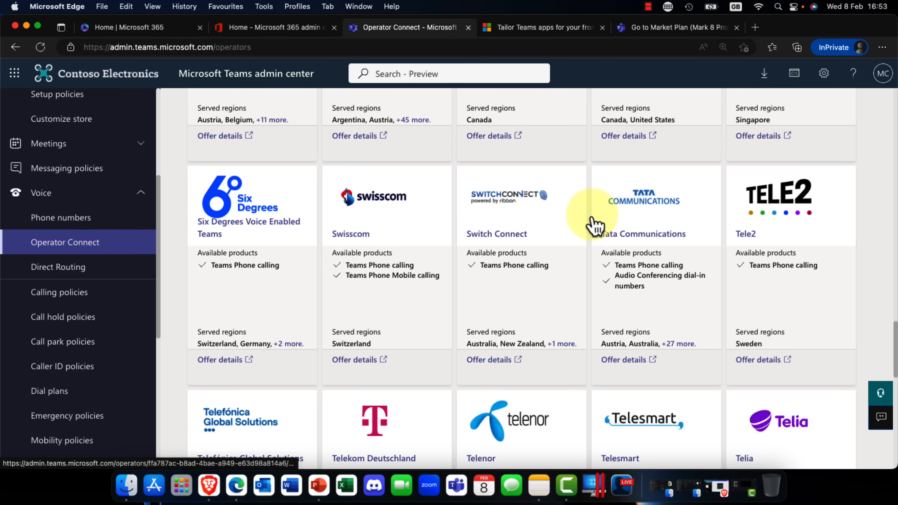
{"action": "scroll", "coordinate": [594, 227], "scroll_direction": "up", "scroll_amount": 20}
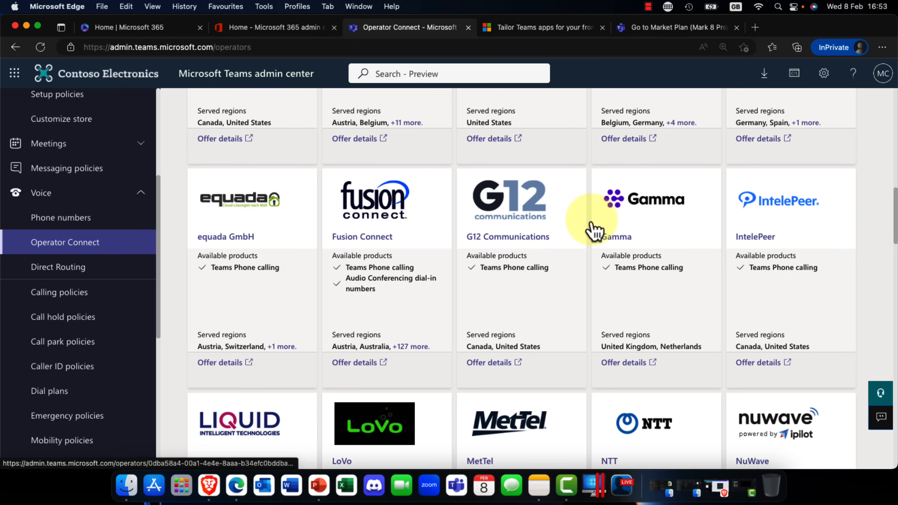
{"action": "scroll", "coordinate": [595, 231], "scroll_direction": "up", "scroll_amount": 10}
{"action": "scroll", "coordinate": [595, 226], "scroll_direction": "up", "scroll_amount": 3}
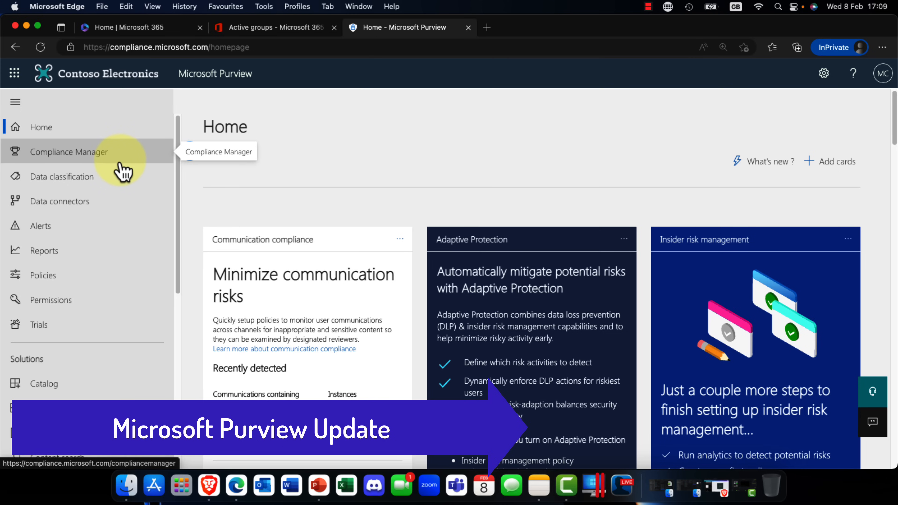
Step: Open the Labels list of Information protection in Microsoft Purview and look through the existing sensitivity labels
{"action": "scroll", "coordinate": [122, 170], "scroll_direction": "down", "scroll_amount": 4}
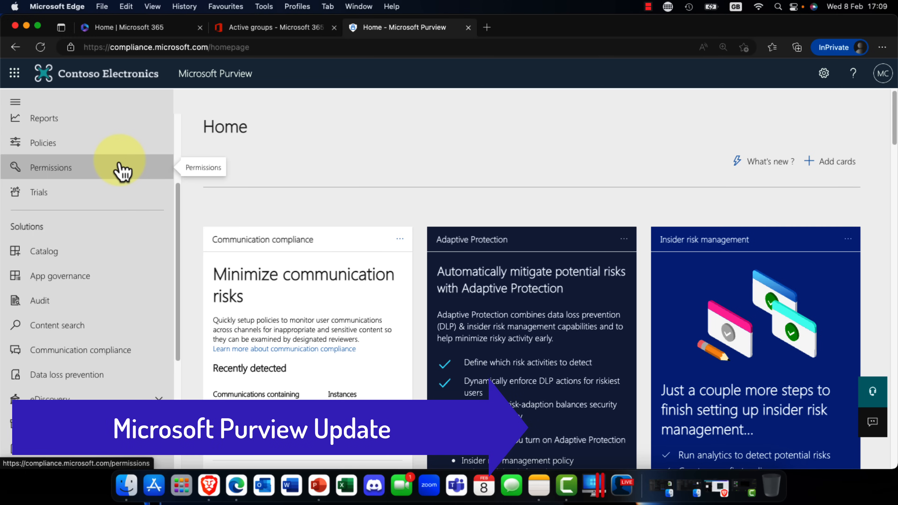
{"action": "scroll", "coordinate": [122, 170], "scroll_direction": "down", "scroll_amount": 6}
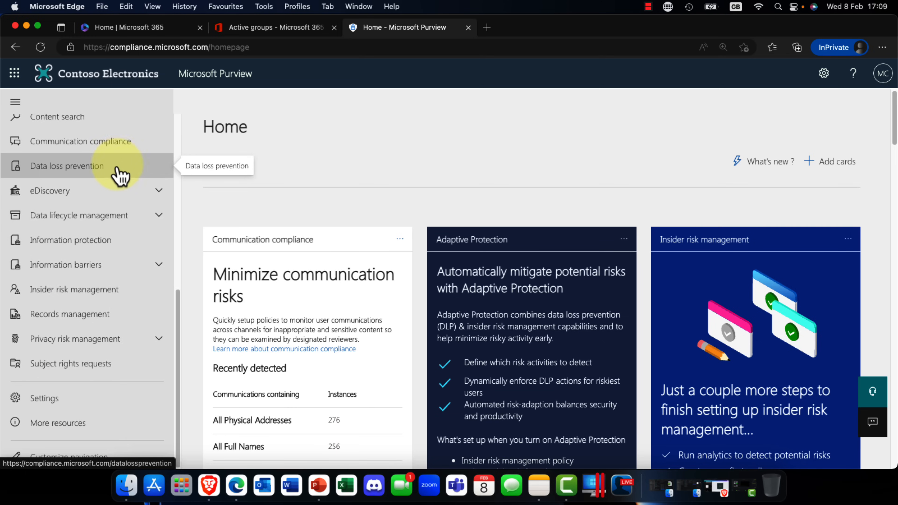
{"action": "left_click", "coordinate": [128, 244]}
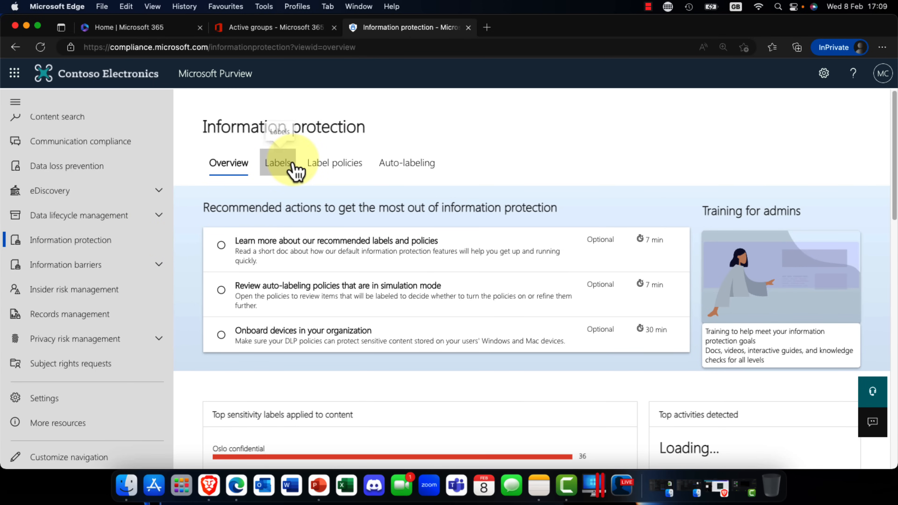
{"action": "left_click", "coordinate": [280, 166]}
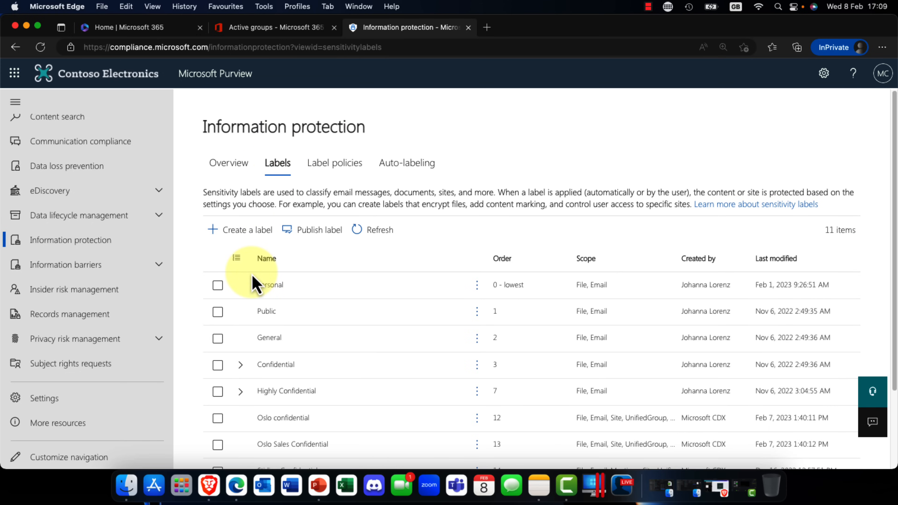
{"action": "scroll", "coordinate": [253, 285], "scroll_direction": "down", "scroll_amount": 3}
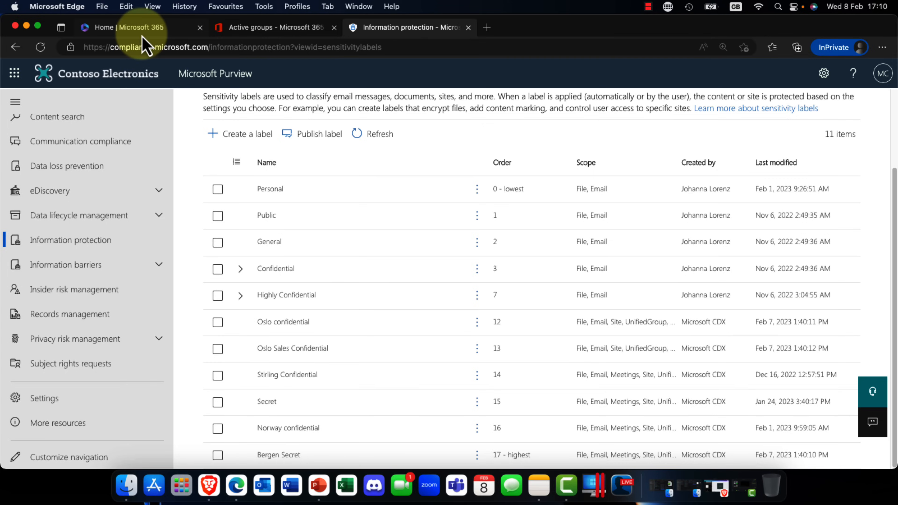
Step: Open the Sales Memo document in Word from the Microsoft 365 home page and check its available sensitivity labels
{"action": "left_click", "coordinate": [138, 27]}
{"action": "left_click", "coordinate": [194, 252]}
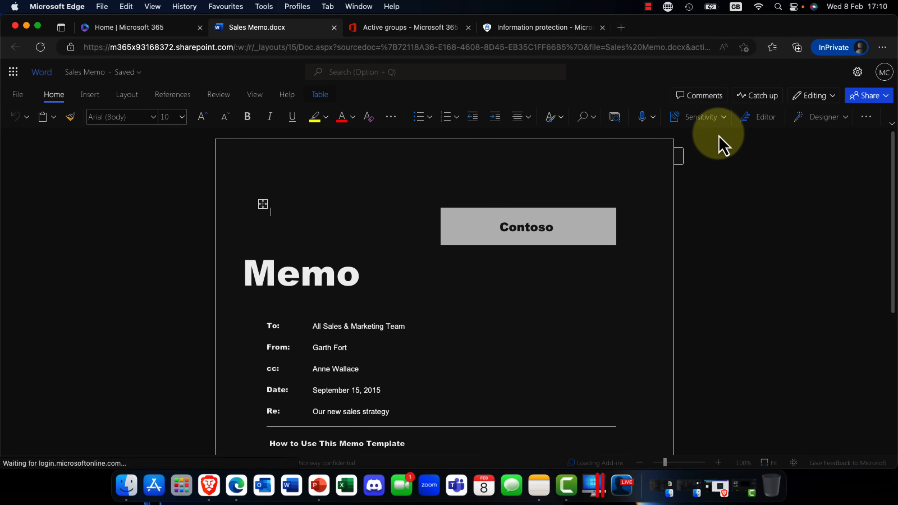
{"action": "left_click", "coordinate": [722, 121]}
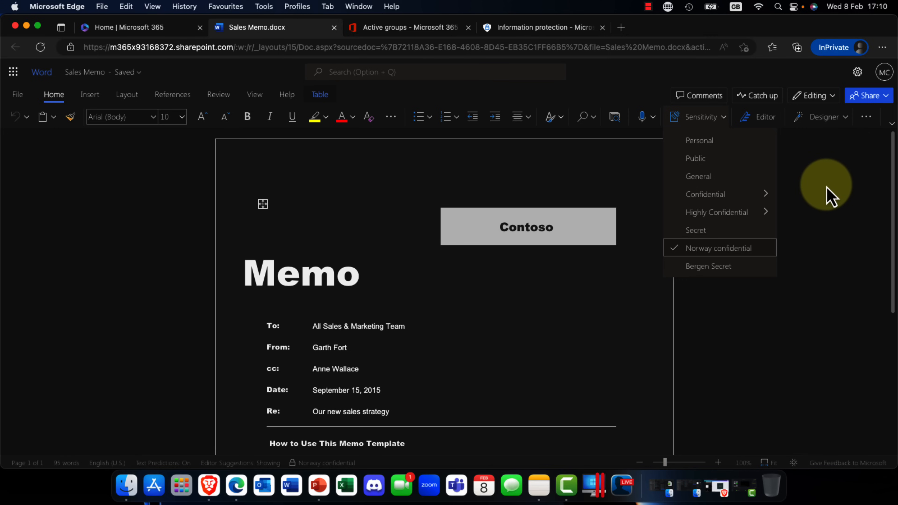
{"action": "left_click", "coordinate": [827, 196]}
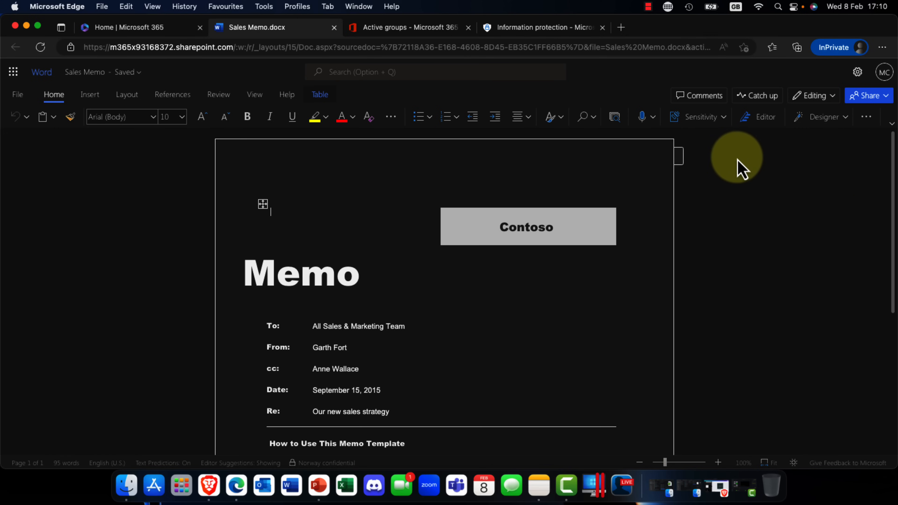
Step: Return to the sensitivity labels list in Microsoft Purview and start creating a new label
{"action": "left_click", "coordinate": [536, 29]}
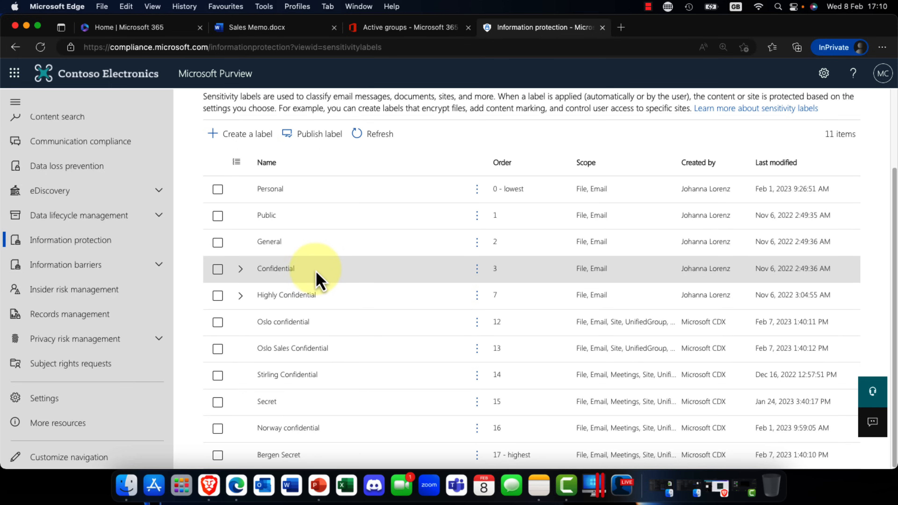
{"action": "scroll", "coordinate": [311, 269], "scroll_direction": "up", "scroll_amount": 3}
{"action": "left_click", "coordinate": [234, 234]}
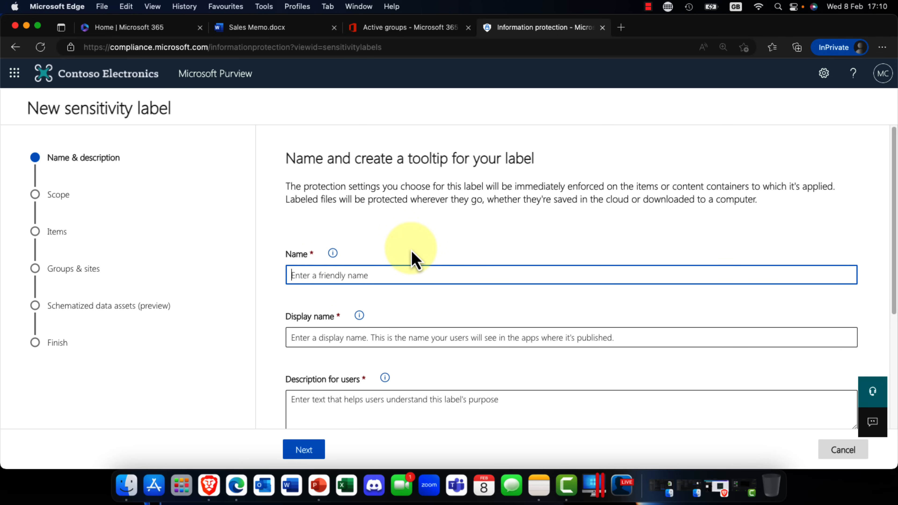
Step: Name the new sensitivity label "Highly Secret" and copy the same text into its display name
{"action": "type", "text": "Highly Secret"}
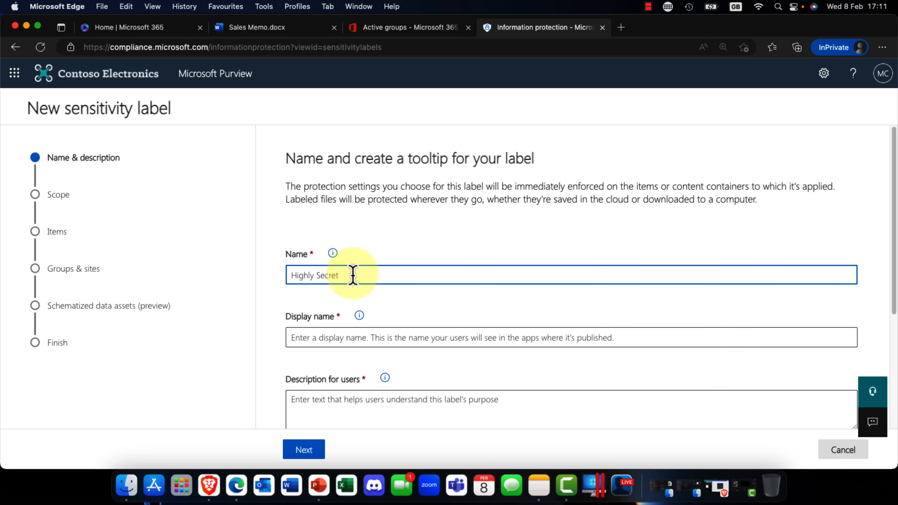
{"action": "left_click_drag", "start_coordinate": [353, 275], "coordinate": [280, 275]}
{"action": "key", "text": "super+c"}
{"action": "right_click", "coordinate": [292, 278]}
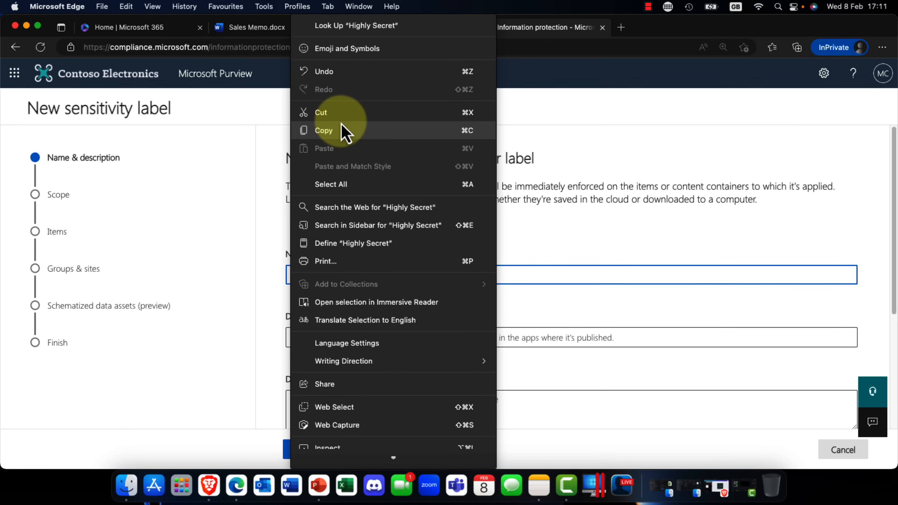
{"action": "left_click", "coordinate": [343, 132]}
{"action": "left_click", "coordinate": [327, 337]}
{"action": "right_click", "coordinate": [330, 338]}
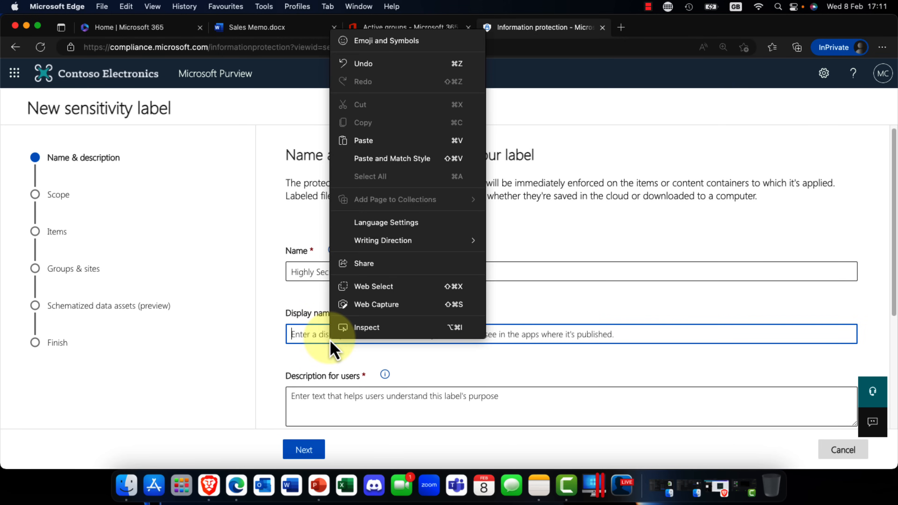
{"action": "left_click", "coordinate": [363, 145]}
Step: Fill in the label's description for users as "Highly Secret" and continue to the scope settings
{"action": "left_click", "coordinate": [338, 406]}
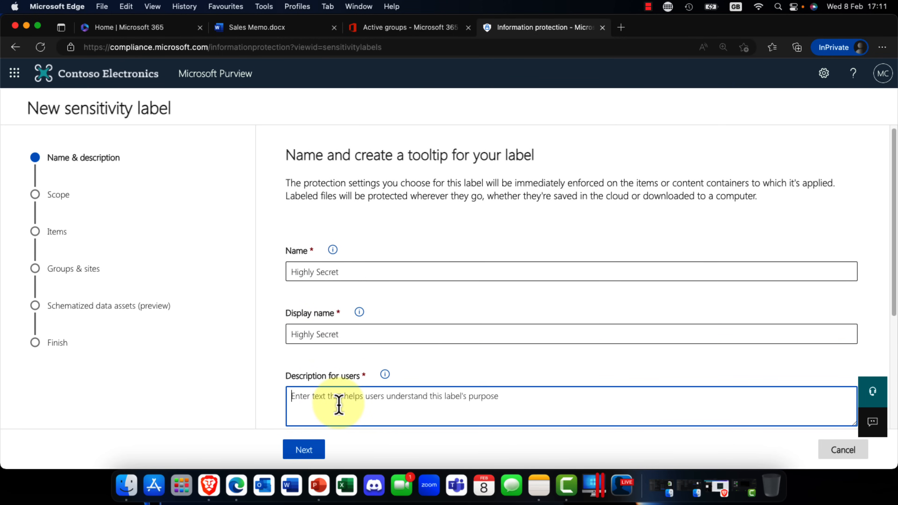
{"action": "right_click", "coordinate": [342, 401]}
{"action": "left_click", "coordinate": [376, 205]}
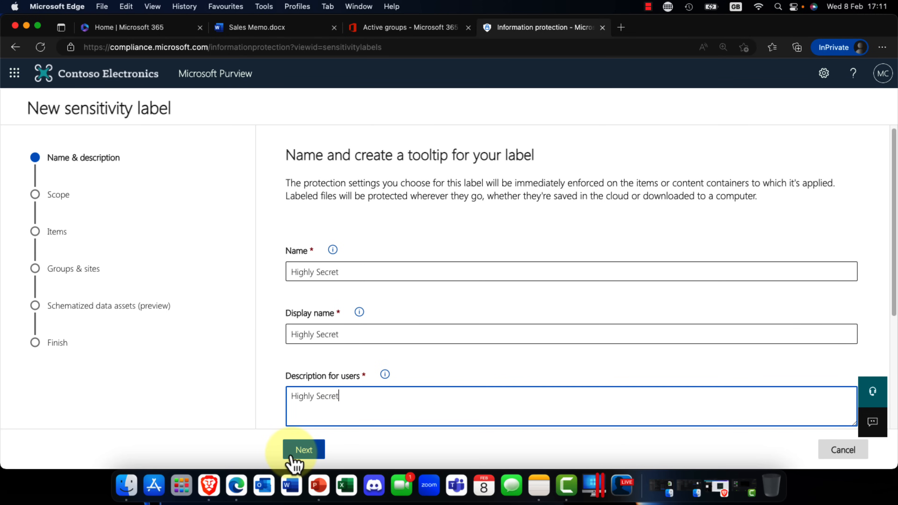
{"action": "left_click", "coordinate": [306, 456]}
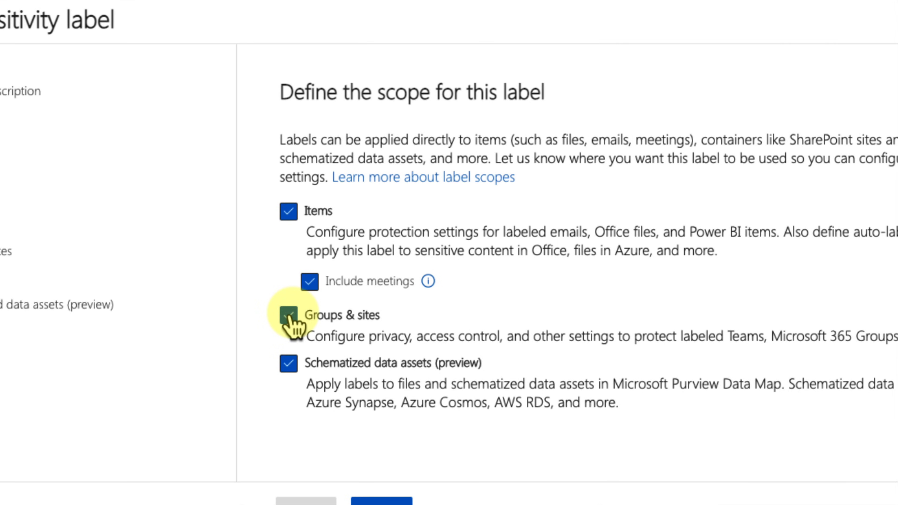
Step: Keep Items, Groups & sites and Schematized data assets in the label's scope and continue to the item protection settings
{"action": "left_click", "coordinate": [289, 316]}
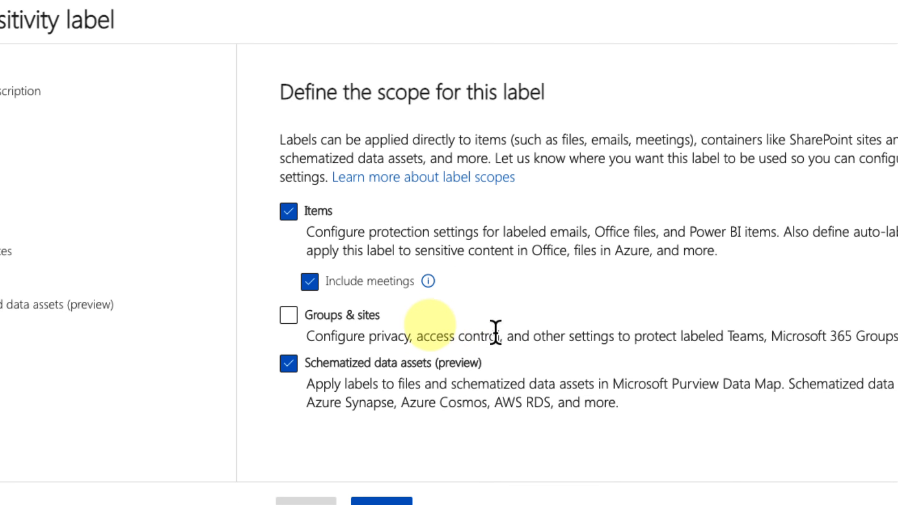
{"action": "left_click", "coordinate": [289, 316]}
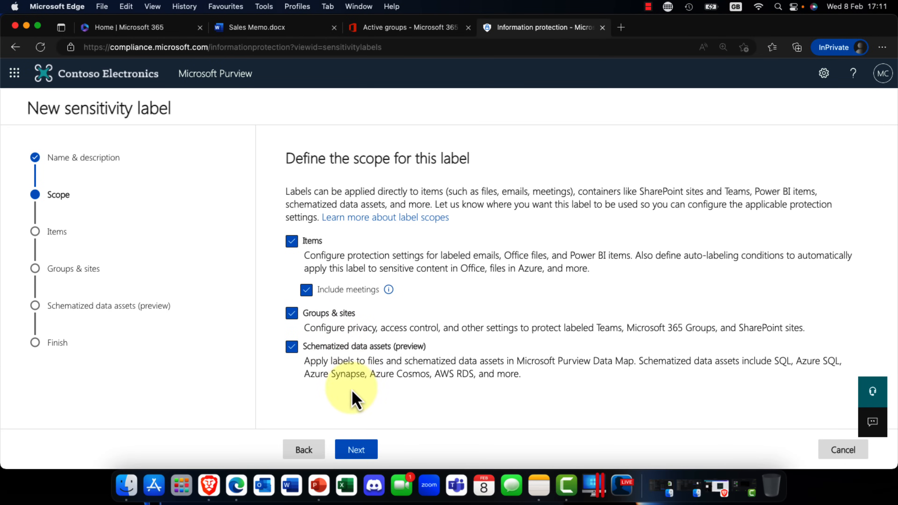
{"action": "left_click", "coordinate": [355, 451]}
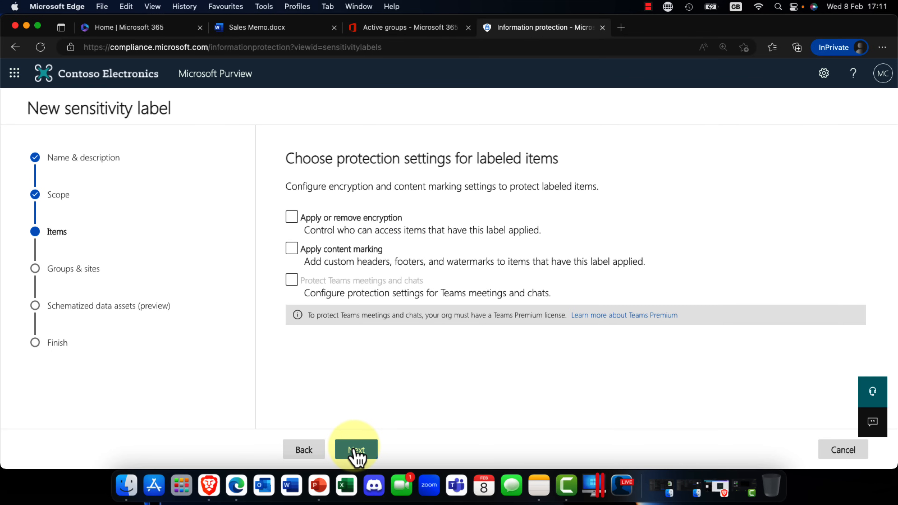
Step: Apply encryption and content marking to labeled items, and set the encryption permissions to Assign permissions now
{"action": "left_click", "coordinate": [301, 224]}
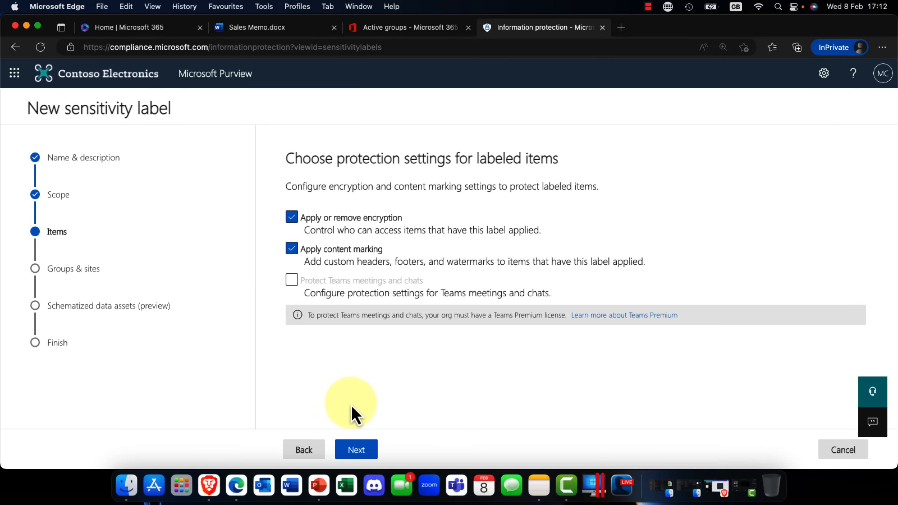
{"action": "left_click", "coordinate": [356, 449]}
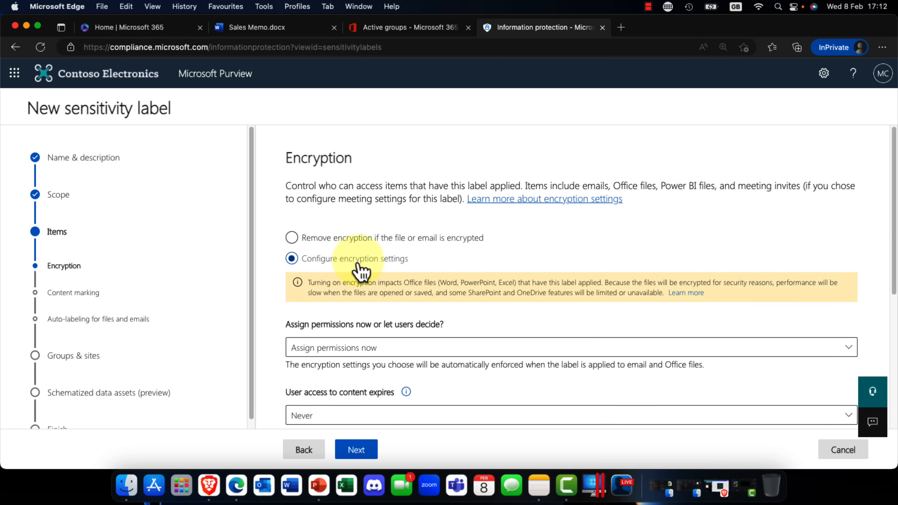
{"action": "scroll", "coordinate": [399, 269], "scroll_direction": "down", "scroll_amount": 3}
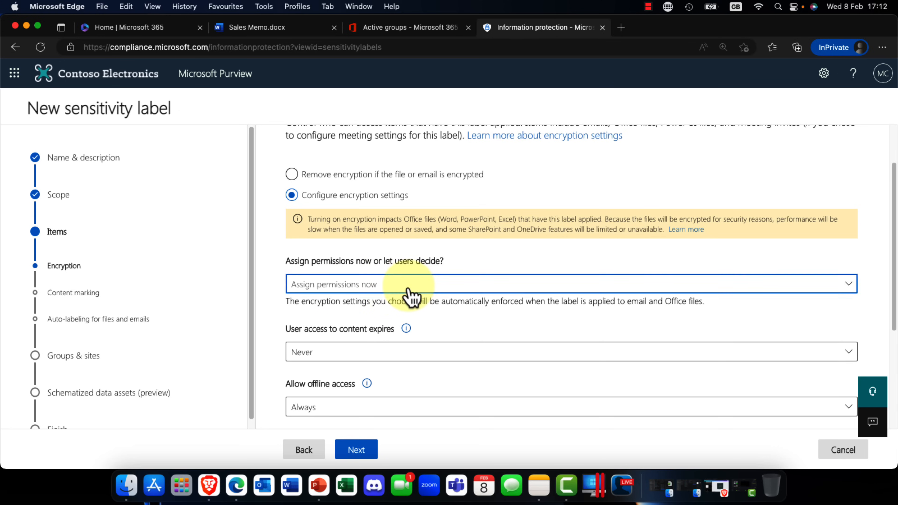
{"action": "left_click", "coordinate": [393, 294]}
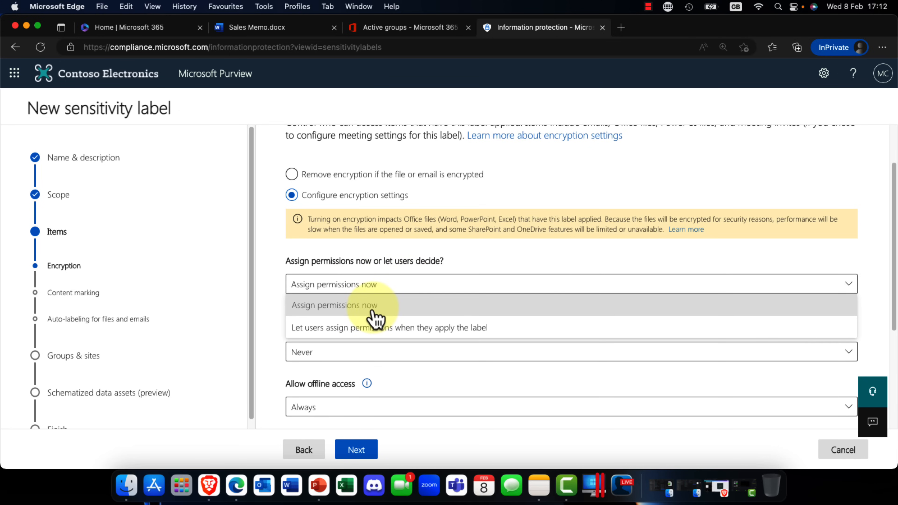
{"action": "left_click", "coordinate": [389, 308]}
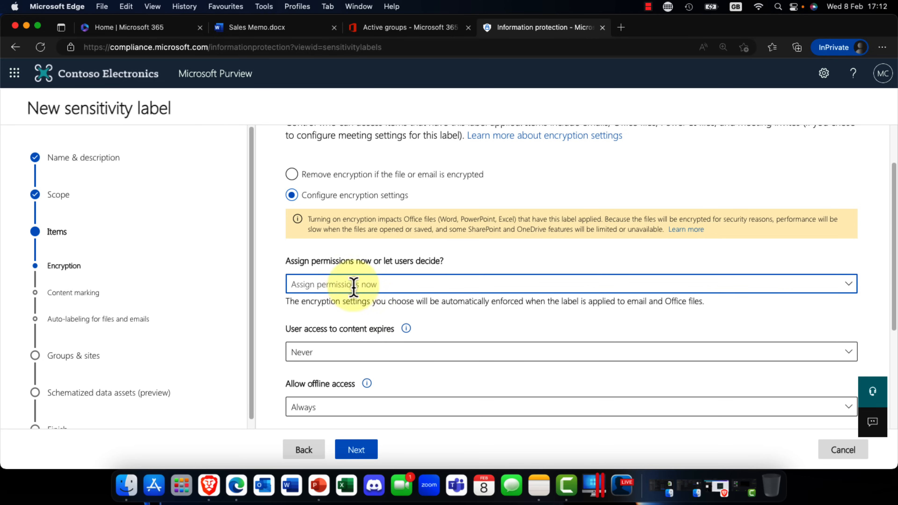
Step: Review the options for user access expiry and offline access, keeping them at Never and Always
{"action": "scroll", "coordinate": [351, 290], "scroll_direction": "down", "scroll_amount": 3}
{"action": "left_click", "coordinate": [359, 267]}
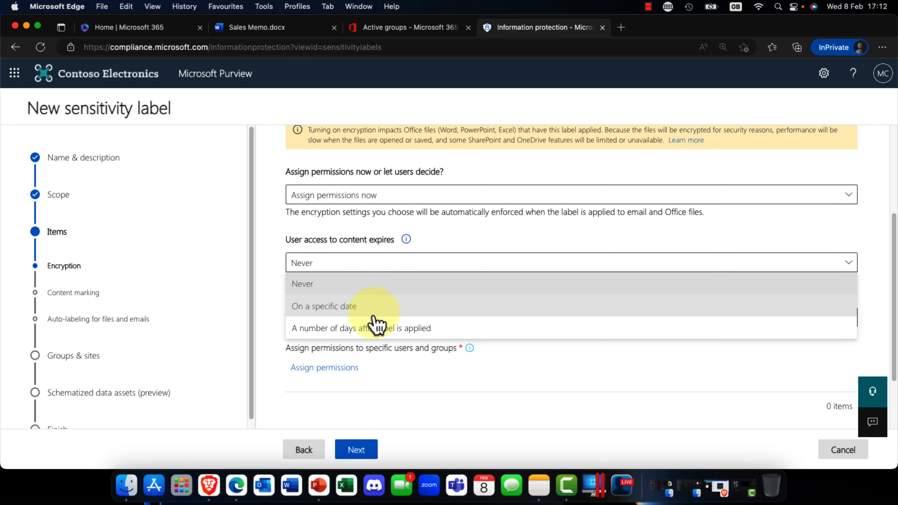
{"action": "left_click", "coordinate": [447, 240]}
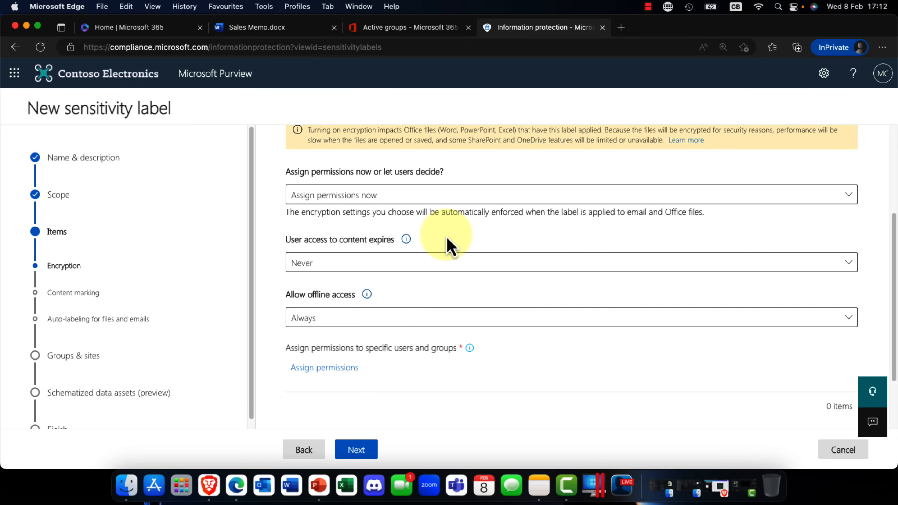
{"action": "scroll", "coordinate": [445, 294], "scroll_direction": "down", "scroll_amount": 2}
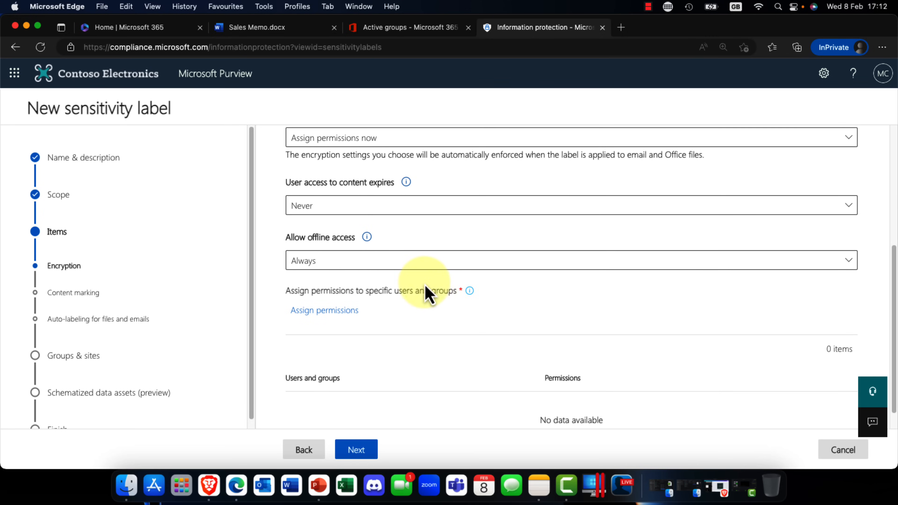
{"action": "left_click", "coordinate": [406, 270]}
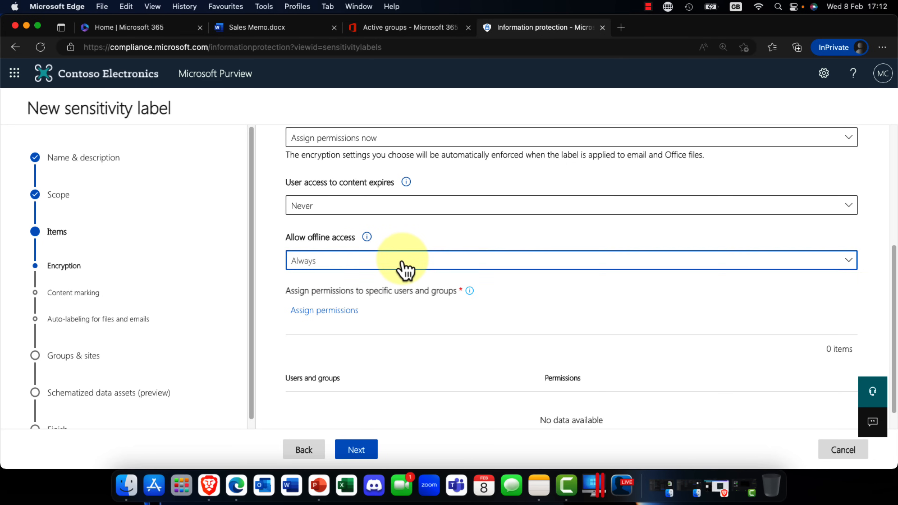
{"action": "left_click", "coordinate": [406, 270]}
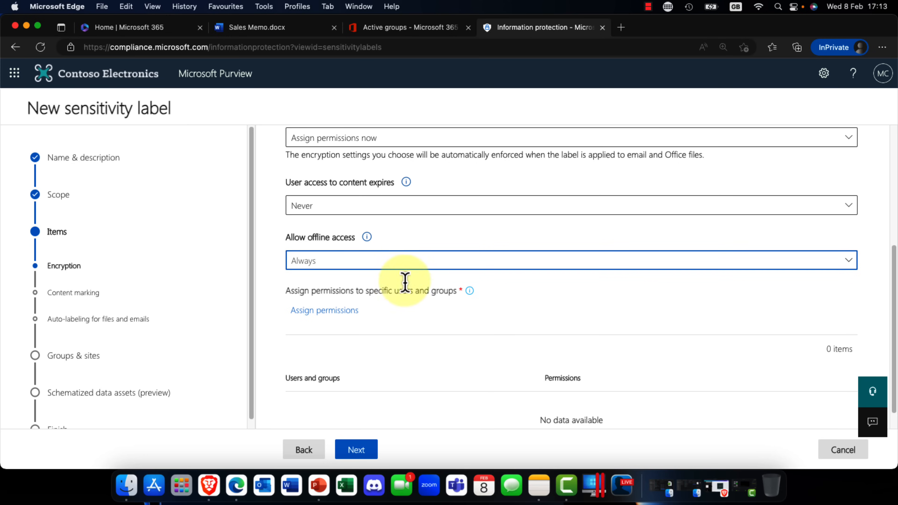
{"action": "scroll", "coordinate": [311, 324], "scroll_direction": "down", "scroll_amount": 1}
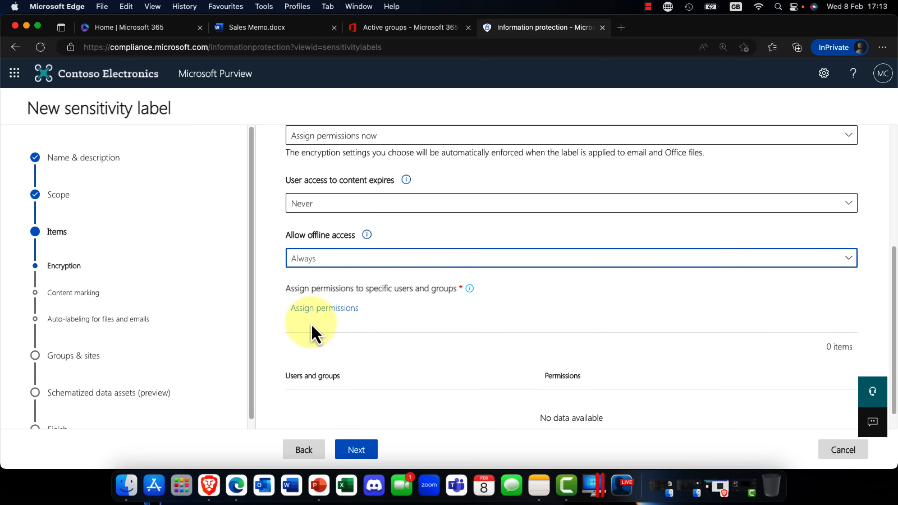
Step: Add all users and groups in the organization to the permission assignment and open the choice of their permissions
{"action": "left_click", "coordinate": [332, 311]}
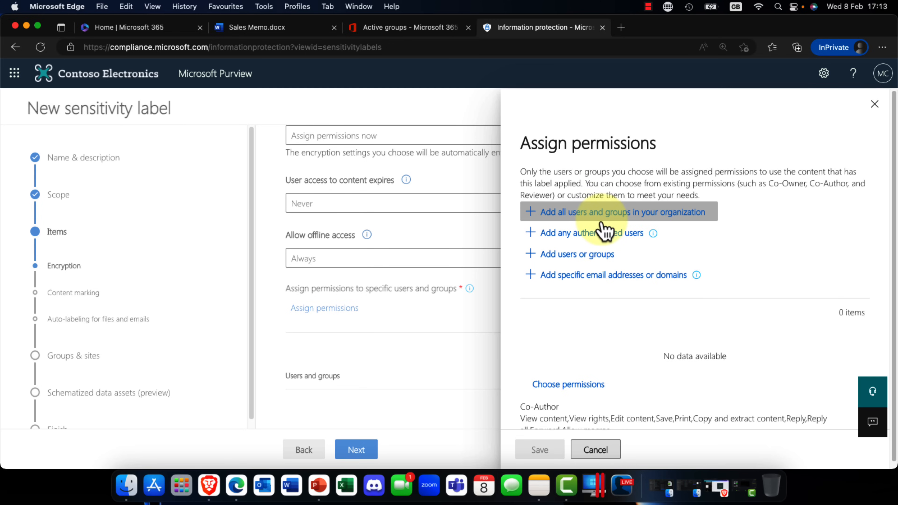
{"action": "left_click", "coordinate": [610, 219]}
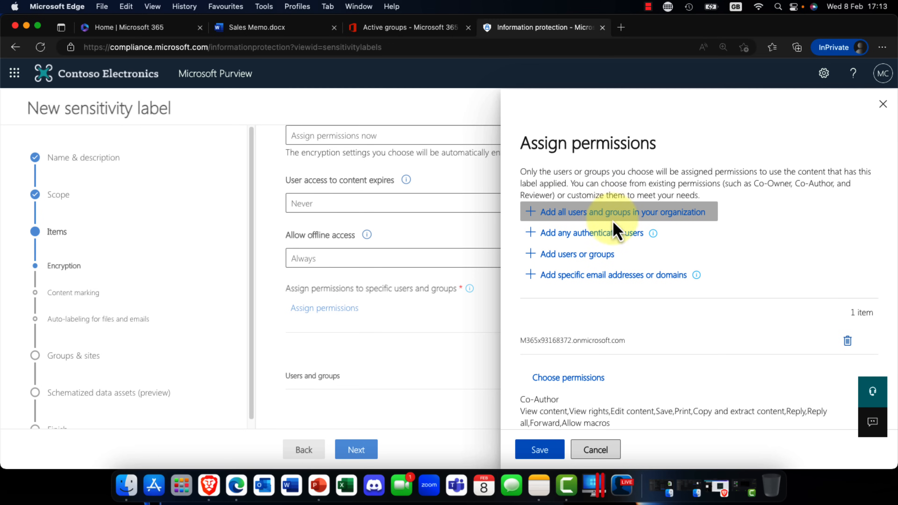
{"action": "left_click", "coordinate": [576, 378]}
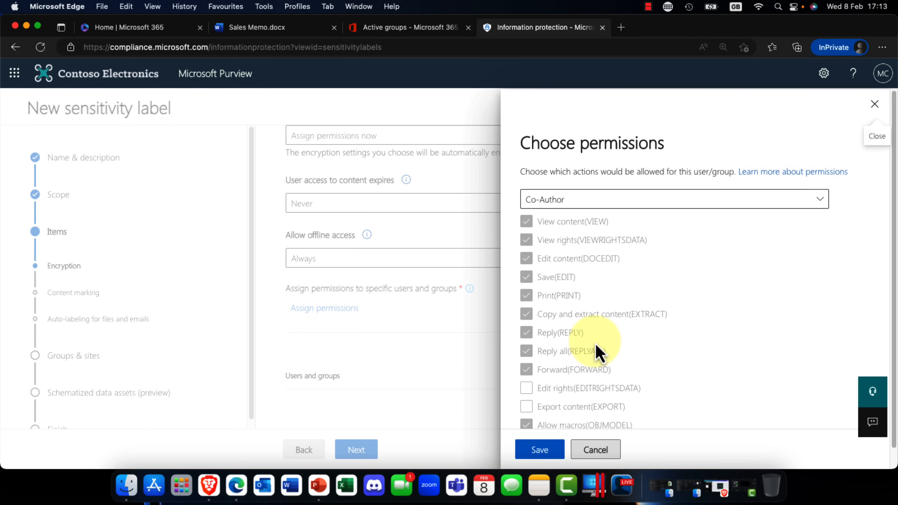
Step: Try the Reviewer, Co-Author, Co-Owner and Custom permission presets and compare the actions each one allows
{"action": "left_click", "coordinate": [818, 200]}
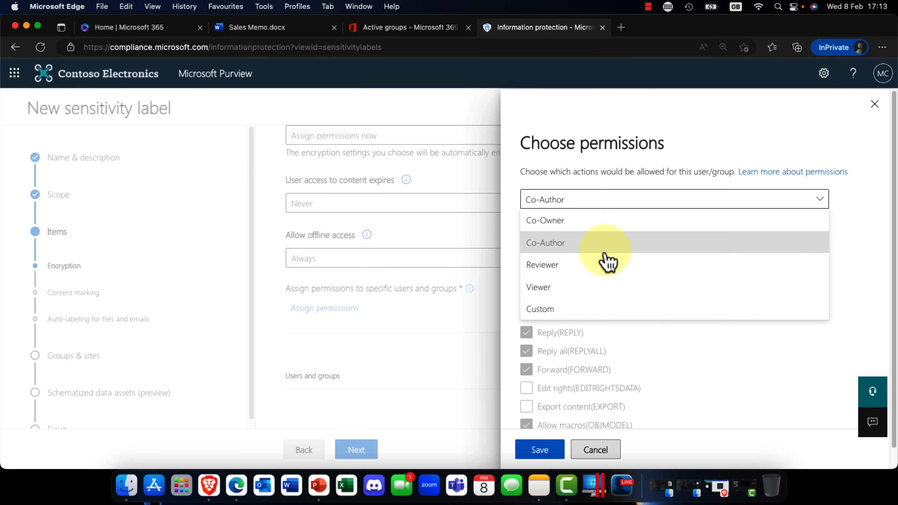
{"action": "left_click", "coordinate": [598, 269]}
{"action": "left_click", "coordinate": [608, 203]}
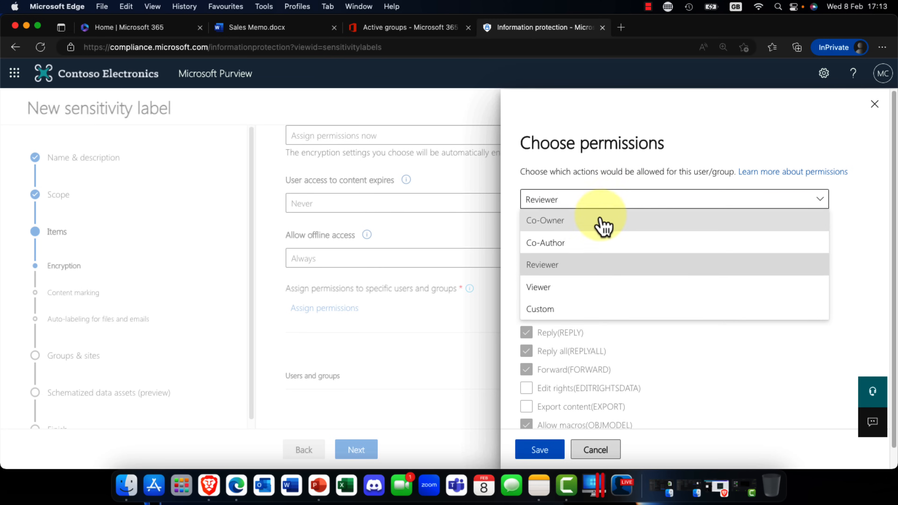
{"action": "left_click", "coordinate": [600, 252]}
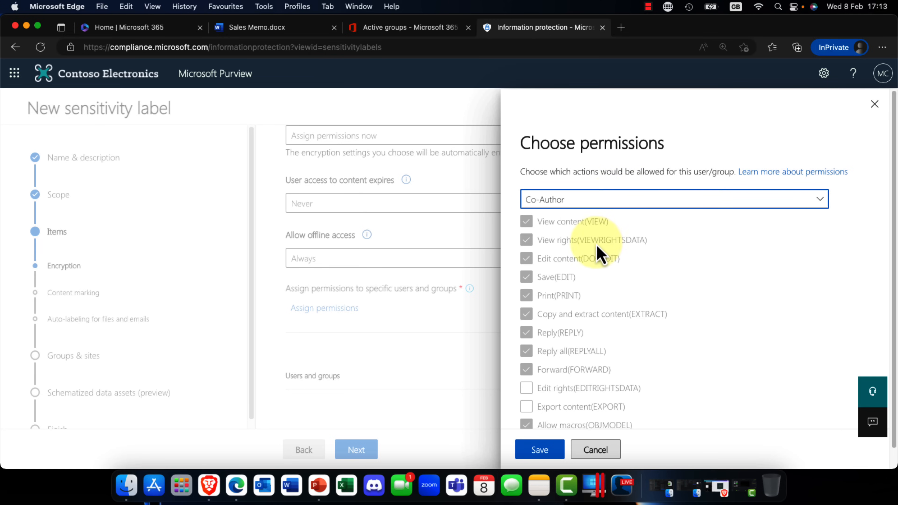
{"action": "left_click", "coordinate": [601, 201]}
{"action": "left_click", "coordinate": [577, 222]}
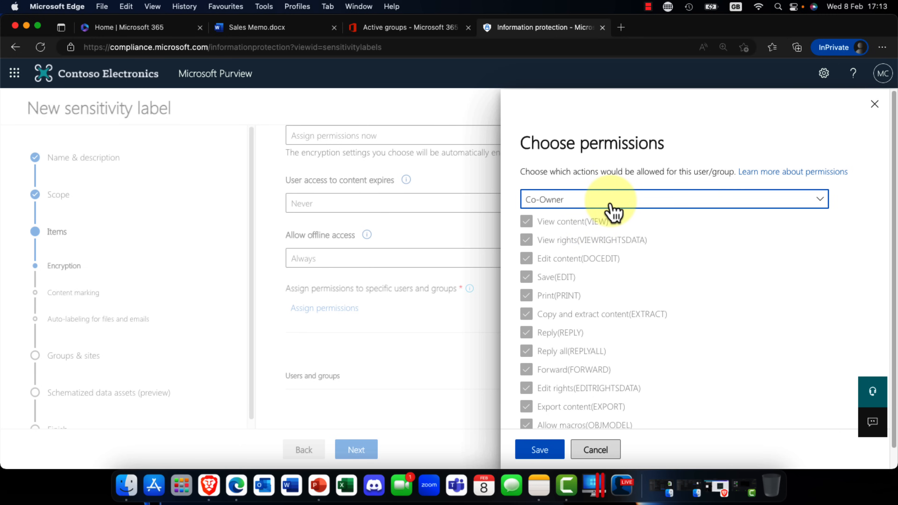
{"action": "left_click", "coordinate": [611, 205]}
{"action": "left_click", "coordinate": [555, 309]}
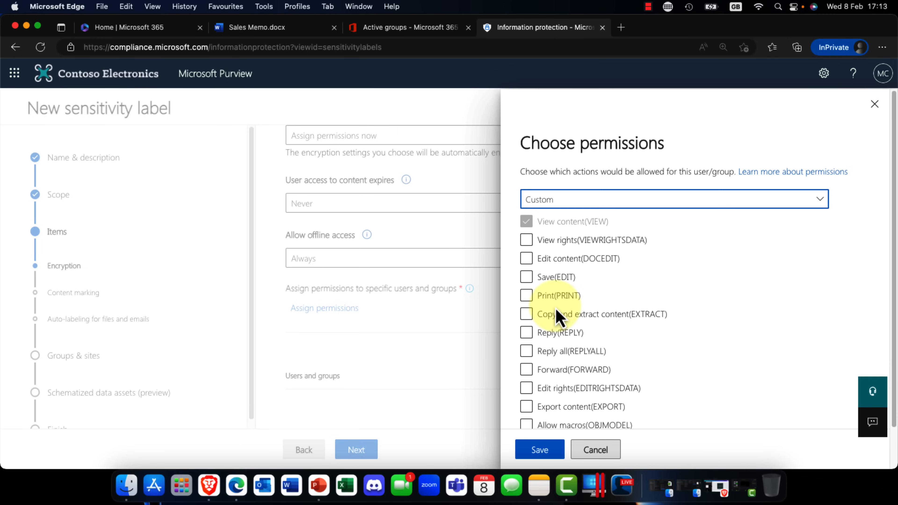
{"action": "left_click", "coordinate": [527, 278]}
{"action": "left_click", "coordinate": [527, 277]}
Step: Choose the Co-Author permission preset for the whole organization and save the permission assignment
{"action": "left_click", "coordinate": [603, 206]}
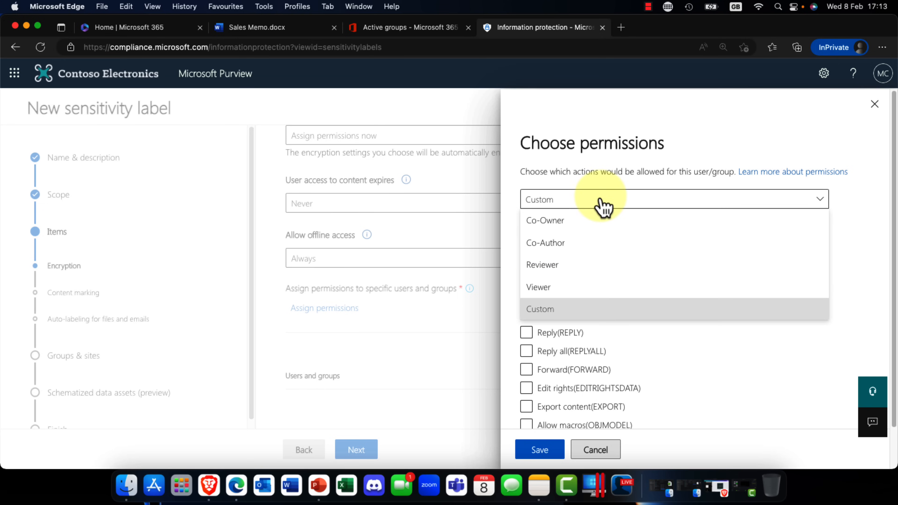
{"action": "left_click", "coordinate": [590, 246]}
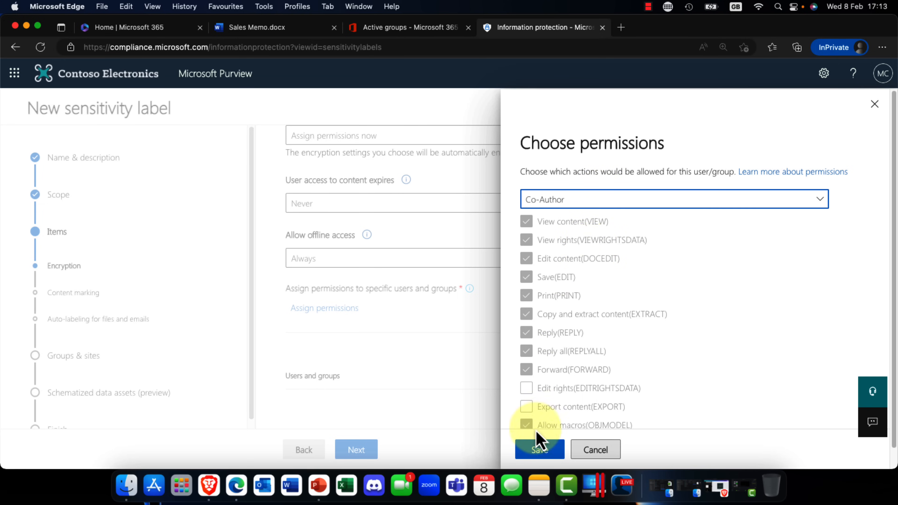
{"action": "left_click", "coordinate": [547, 451]}
{"action": "left_click", "coordinate": [545, 451]}
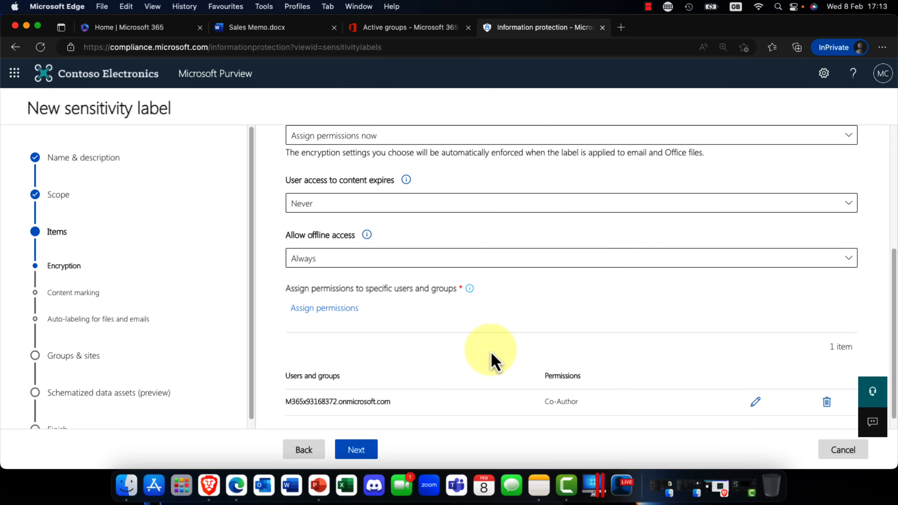
Step: Read the explanation of Double Key Encryption and continue to the content marking settings
{"action": "scroll", "coordinate": [496, 358], "scroll_direction": "down", "scroll_amount": 1}
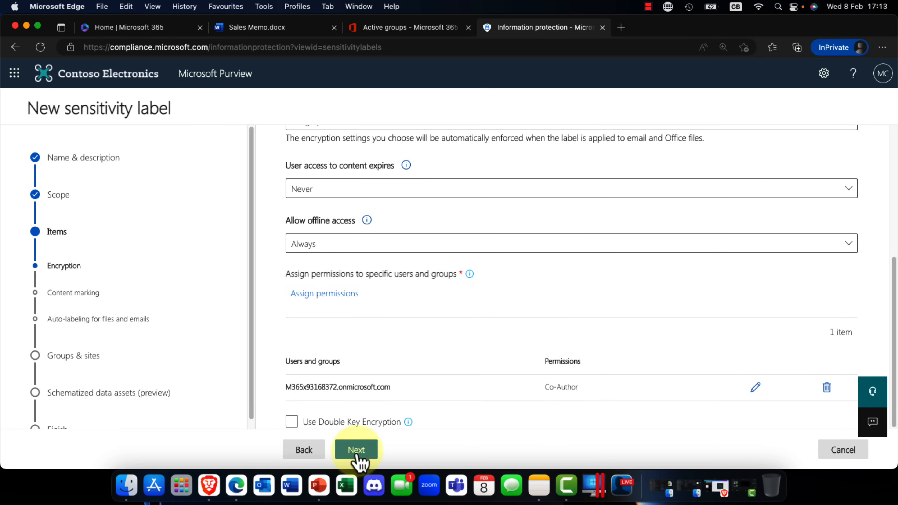
{"action": "left_click", "coordinate": [293, 422]}
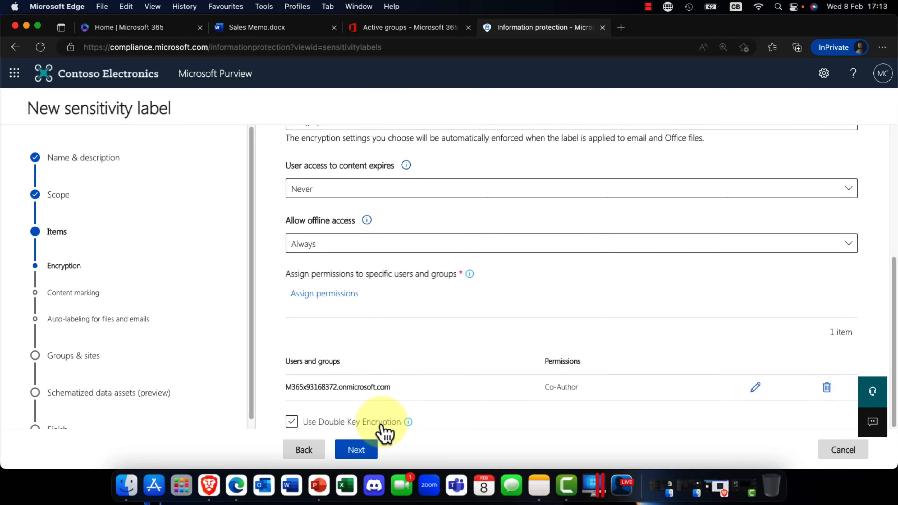
{"action": "mouse_move", "coordinate": [406, 426]}
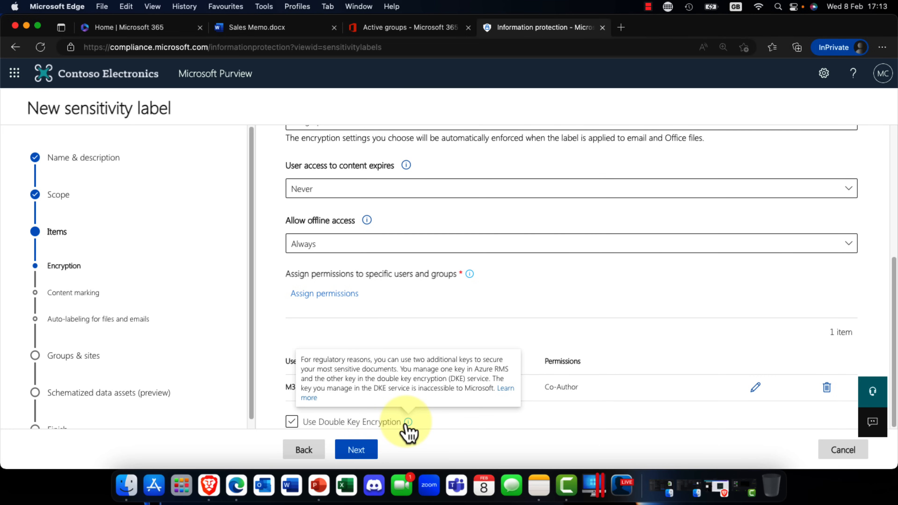
{"action": "left_click", "coordinate": [357, 453]}
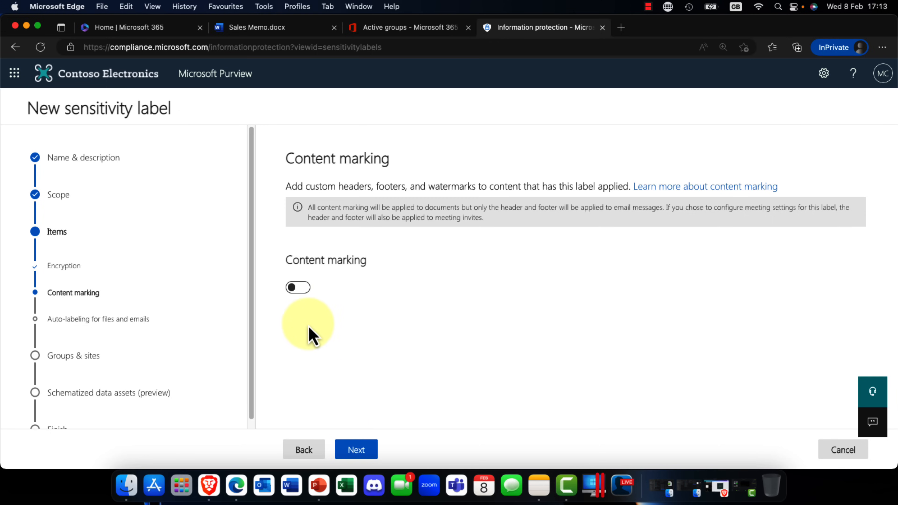
Step: Turn on content marking and add a header reading "Highly Secret" in red at font size 12
{"action": "left_click", "coordinate": [299, 288]}
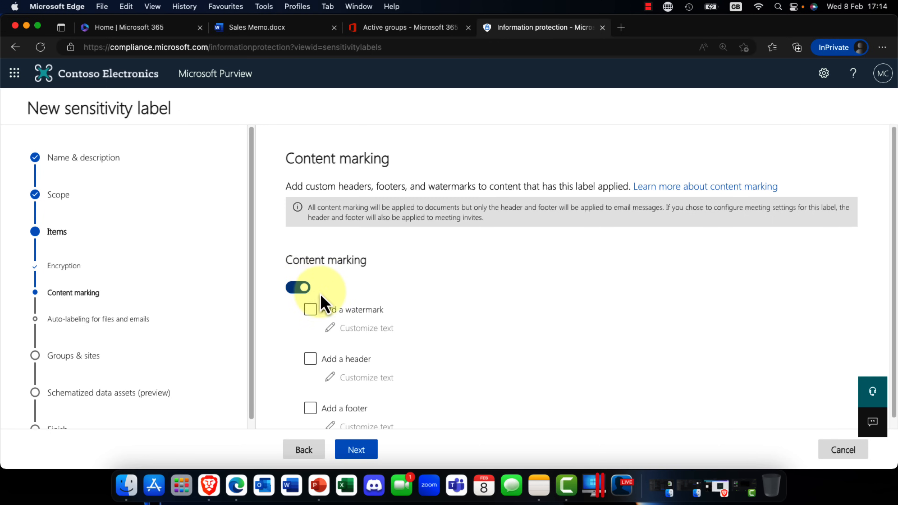
{"action": "left_click", "coordinate": [315, 364]}
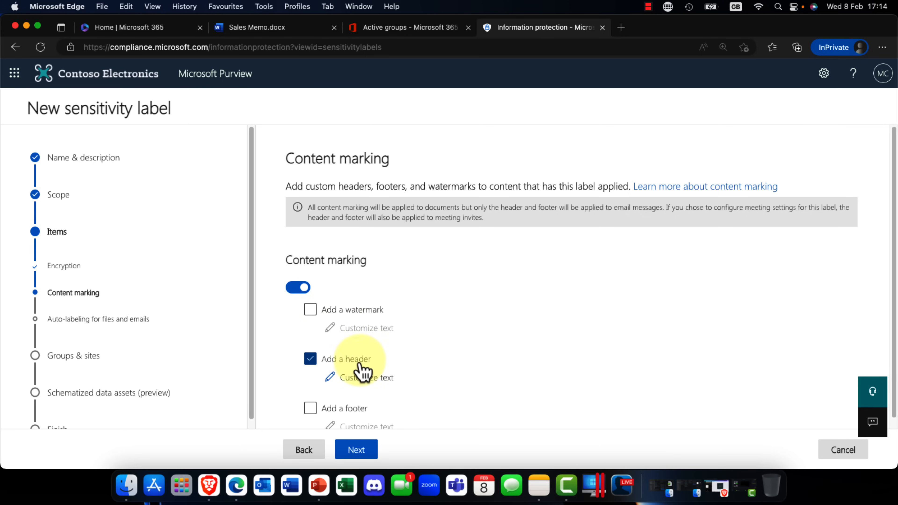
{"action": "left_click", "coordinate": [364, 378]}
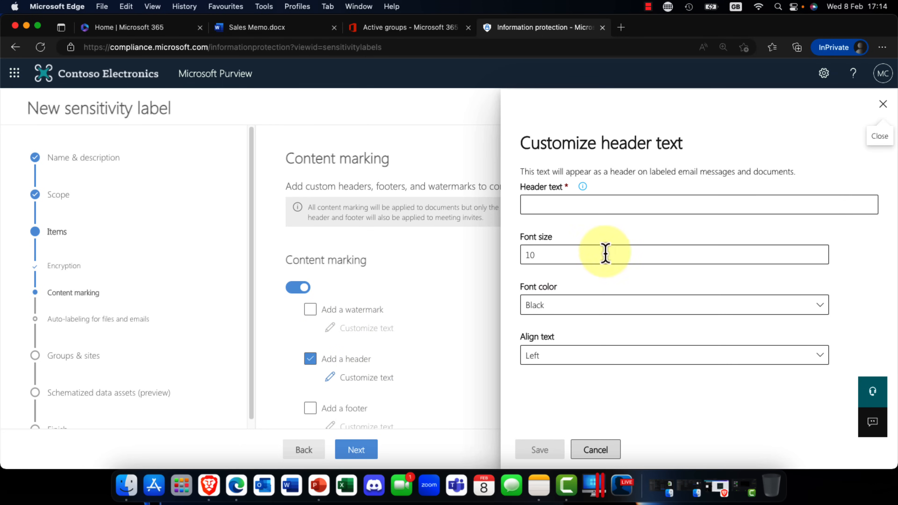
{"action": "right_click", "coordinate": [572, 207]}
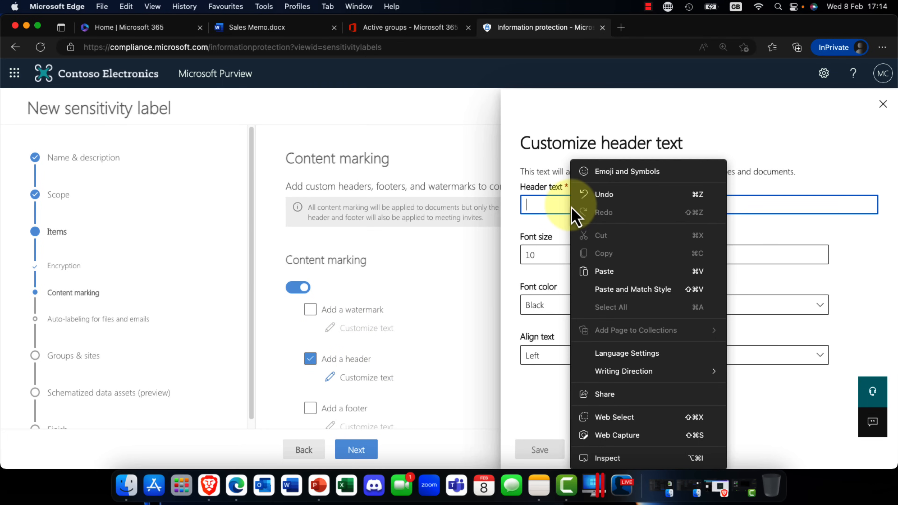
{"action": "left_click", "coordinate": [596, 272]}
{"action": "left_click", "coordinate": [557, 255]}
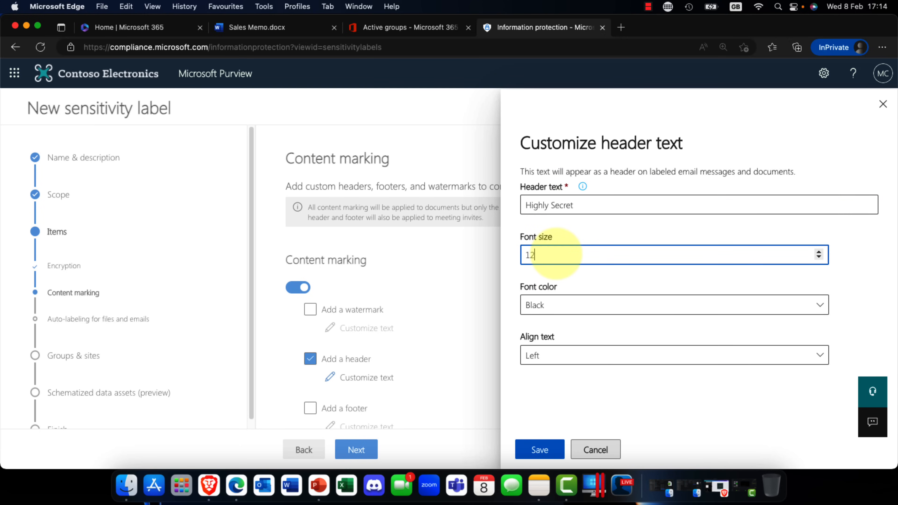
{"action": "left_click", "coordinate": [567, 308]}
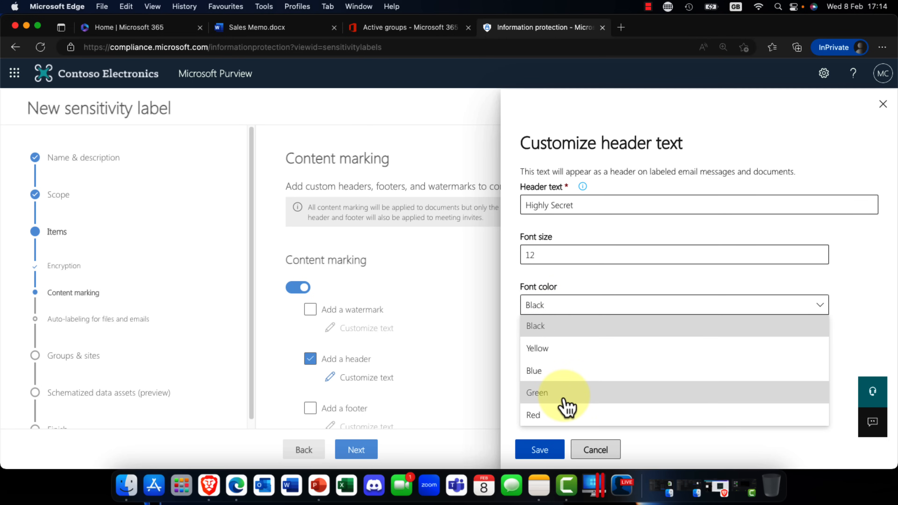
{"action": "left_click", "coordinate": [566, 421]}
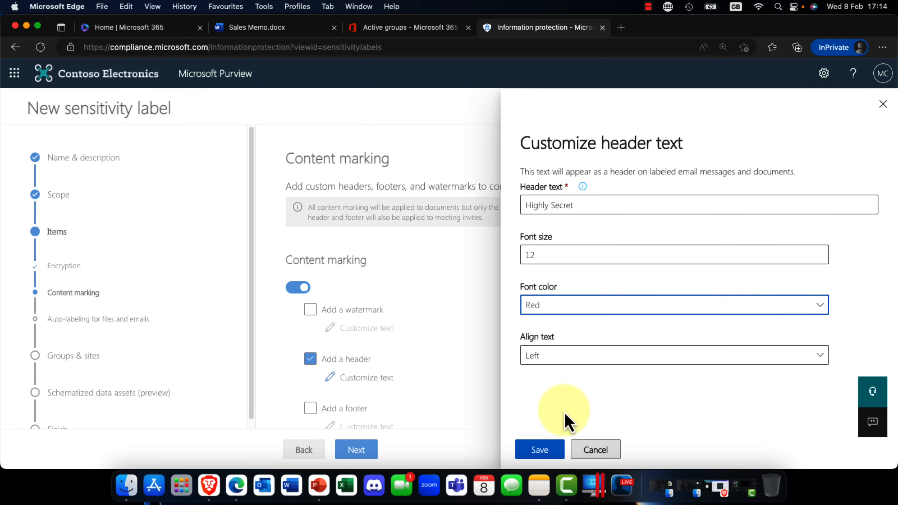
{"action": "left_click", "coordinate": [537, 455]}
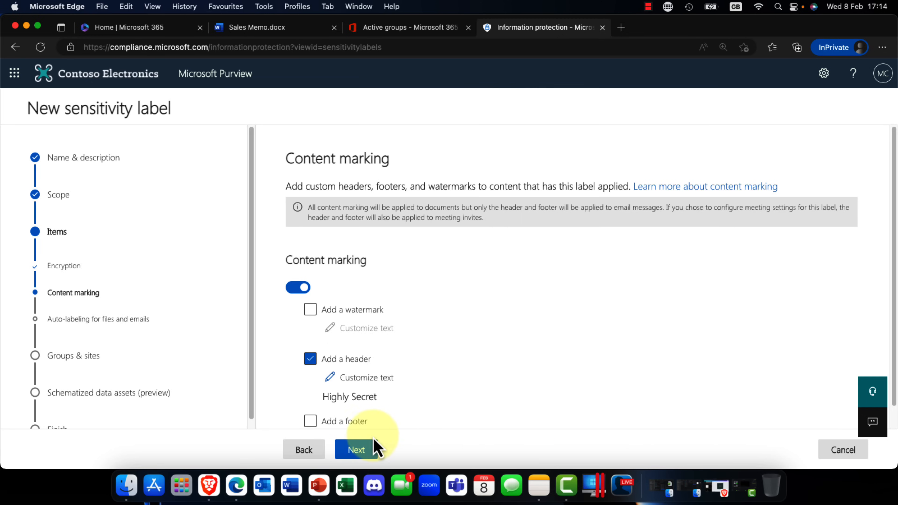
Step: Skip auto-labeling for files and emails, and enable both the privacy and the external sharing protection settings for groups and sites
{"action": "left_click", "coordinate": [359, 451]}
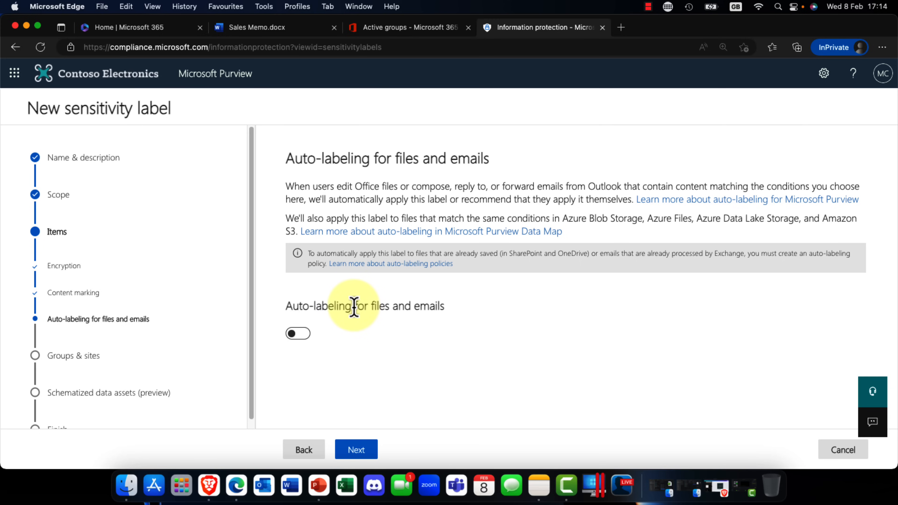
{"action": "left_click", "coordinate": [364, 452]}
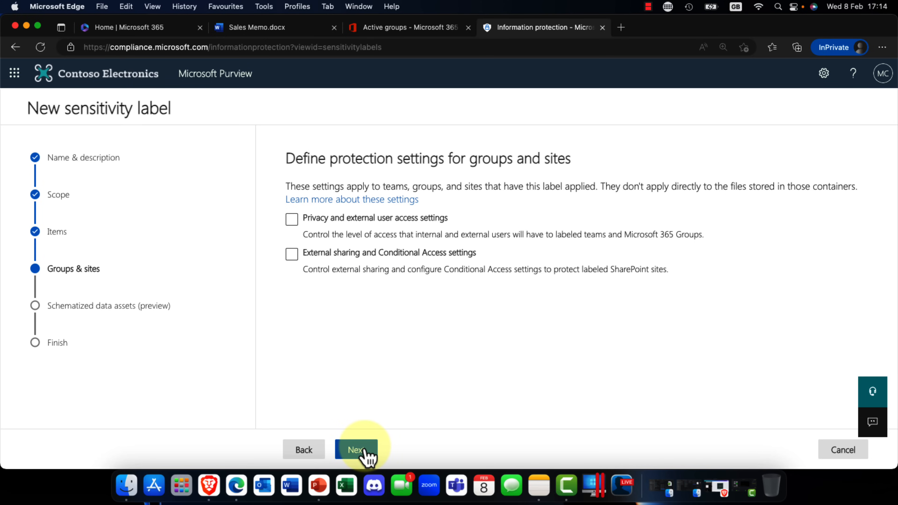
{"action": "left_click", "coordinate": [291, 220]}
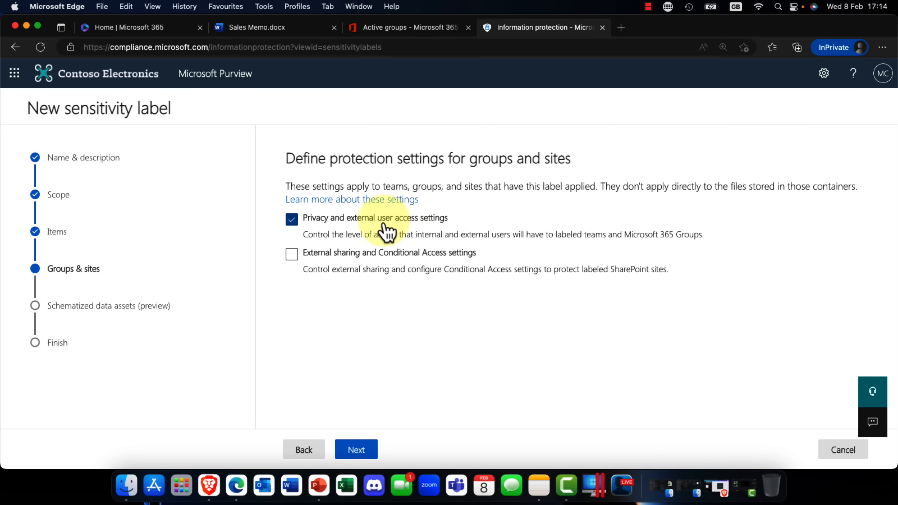
{"action": "left_click", "coordinate": [293, 256]}
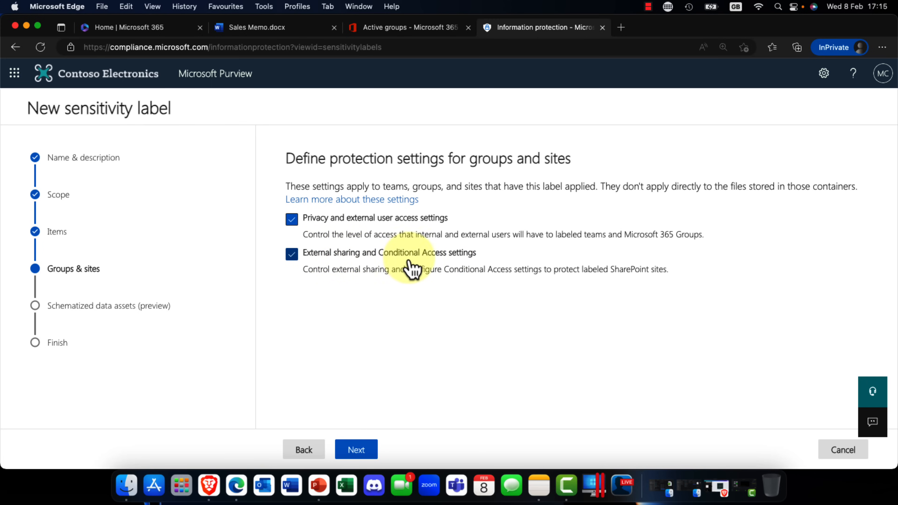
Step: Set the privacy of labeled teams and Microsoft 365 Groups to Private and continue to external sharing and conditional access
{"action": "left_click", "coordinate": [361, 453]}
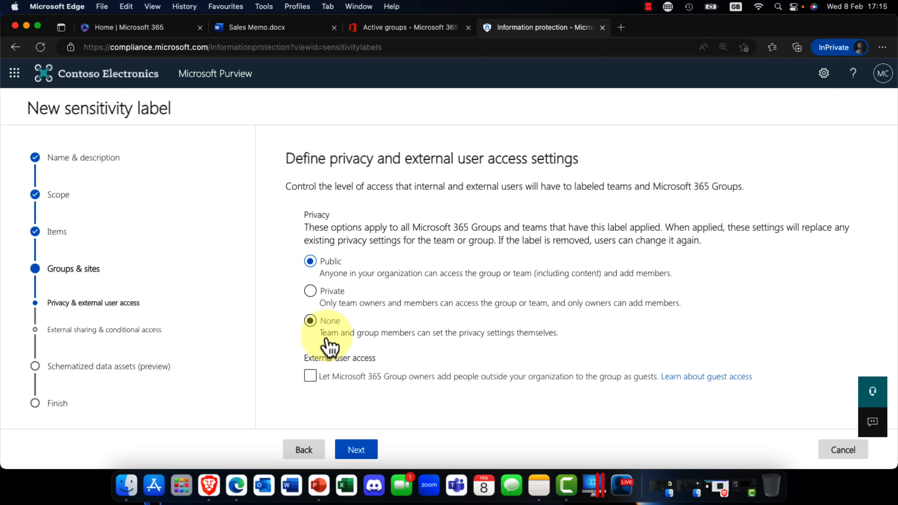
{"action": "left_click", "coordinate": [311, 293]}
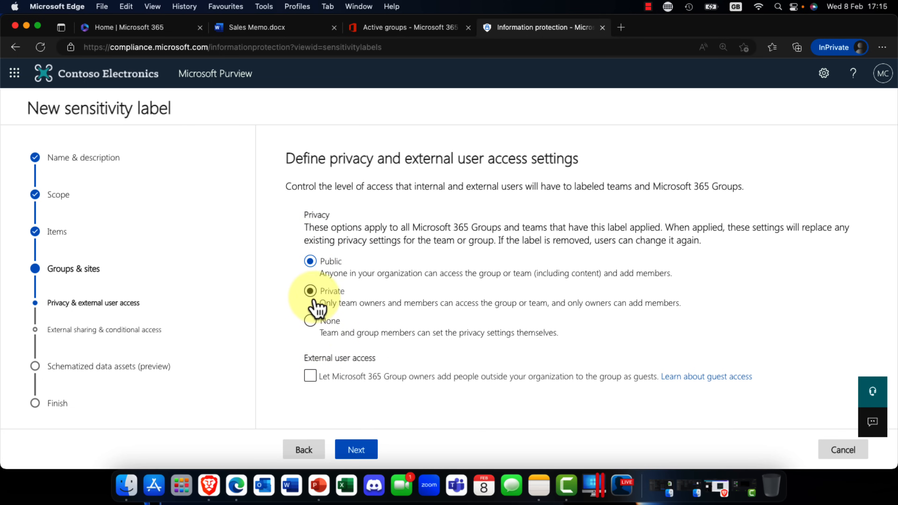
{"action": "left_click", "coordinate": [353, 456]}
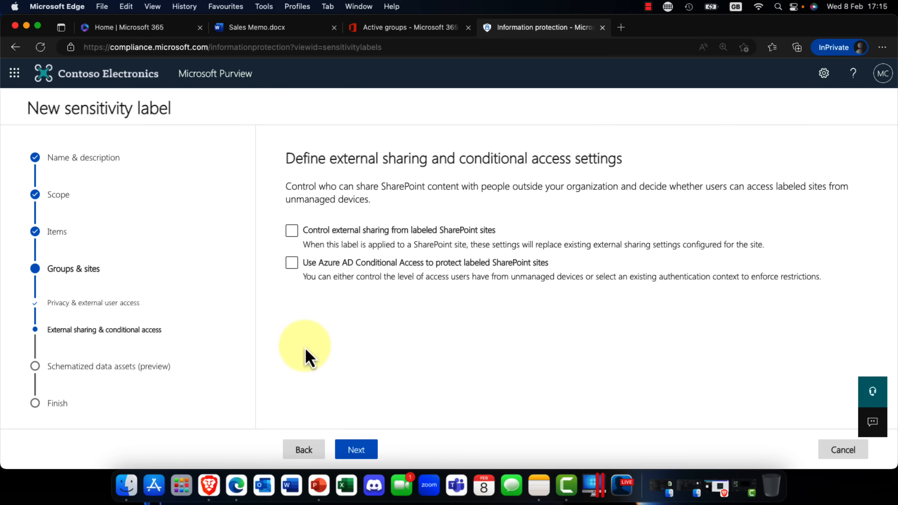
Step: Control external sharing from labeled SharePoint sites so that content can be shared with existing guests only
{"action": "left_click", "coordinate": [317, 234]}
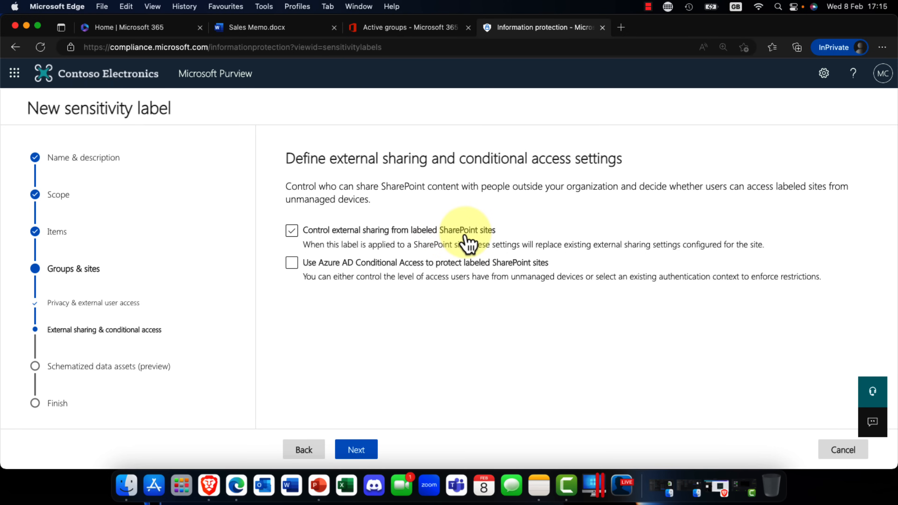
{"action": "left_click", "coordinate": [429, 232]}
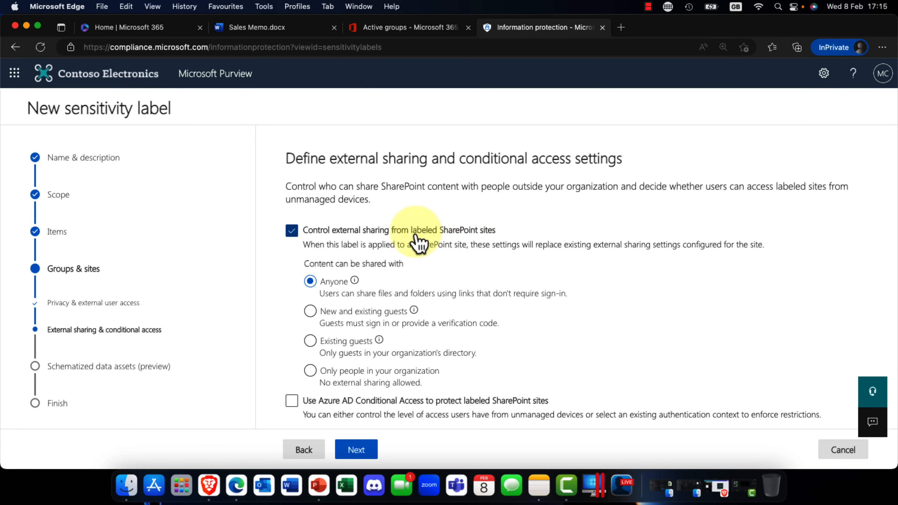
{"action": "left_click", "coordinate": [311, 349]}
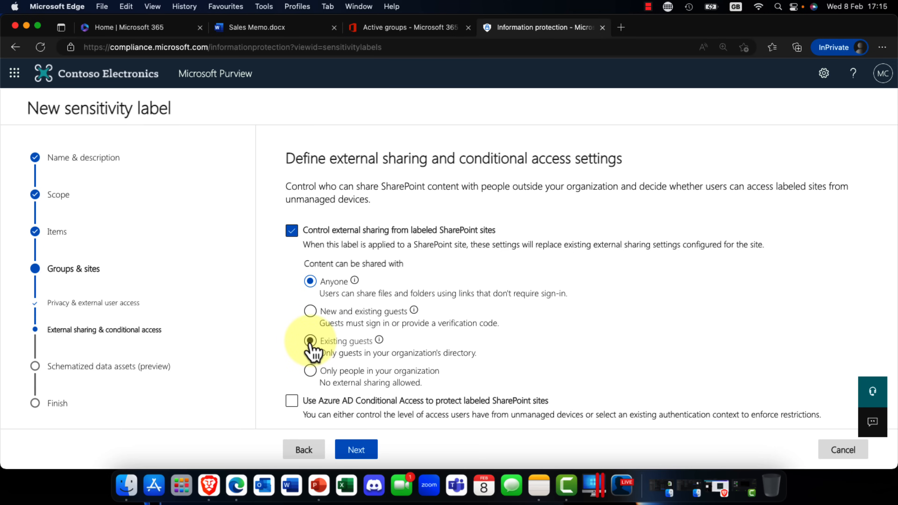
{"action": "left_click", "coordinate": [306, 372]}
{"action": "left_click", "coordinate": [308, 281]}
{"action": "left_click", "coordinate": [311, 344]}
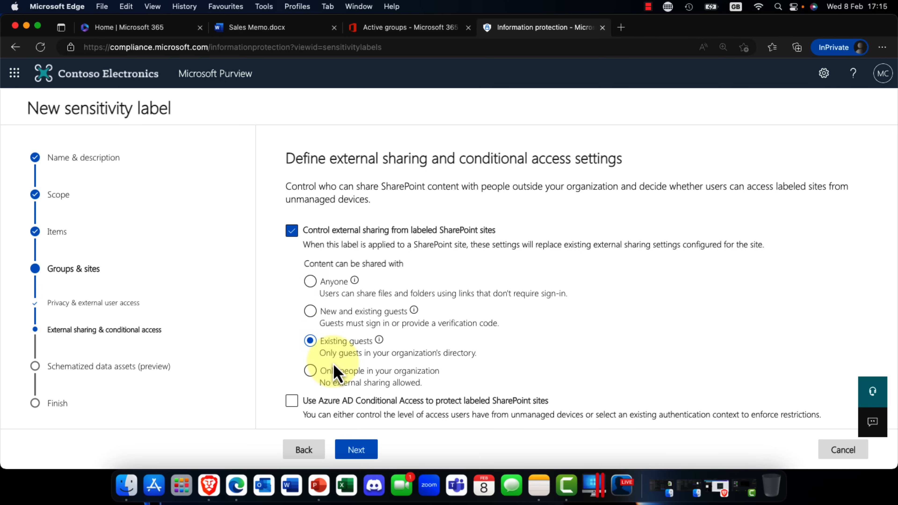
{"action": "left_click", "coordinate": [359, 449]}
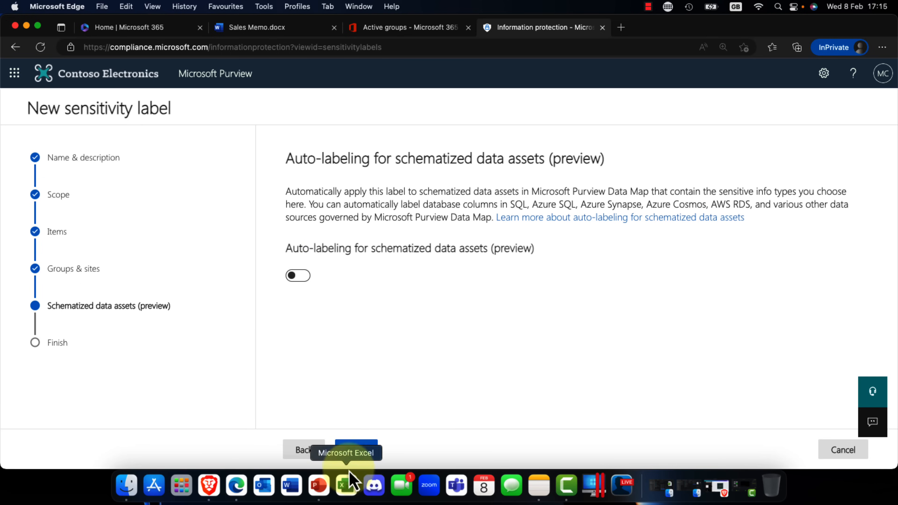
Step: Skip auto-labeling for schematized data assets and create the Highly Secret label from the settings review
{"action": "left_click", "coordinate": [364, 458]}
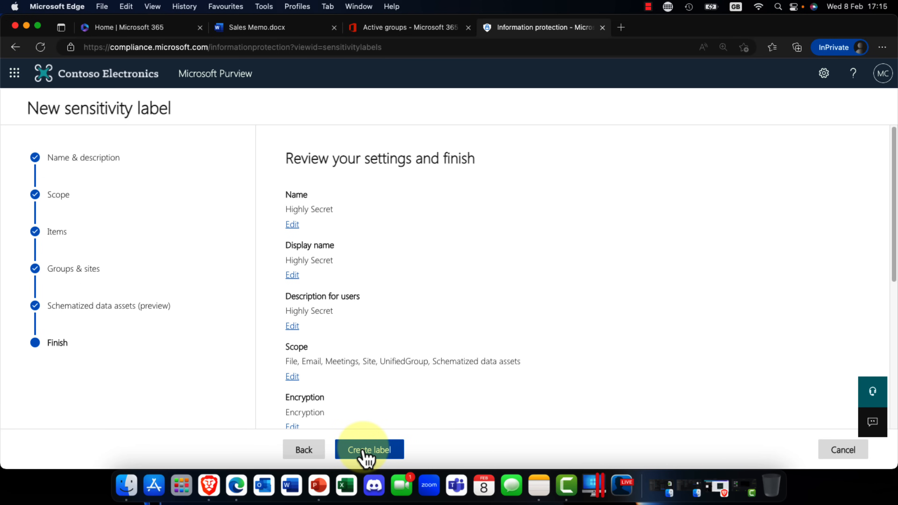
{"action": "left_click", "coordinate": [364, 456]}
{"action": "scroll", "coordinate": [398, 419], "scroll_direction": "down", "scroll_amount": 2}
{"action": "scroll", "coordinate": [400, 421], "scroll_direction": "up", "scroll_amount": 3}
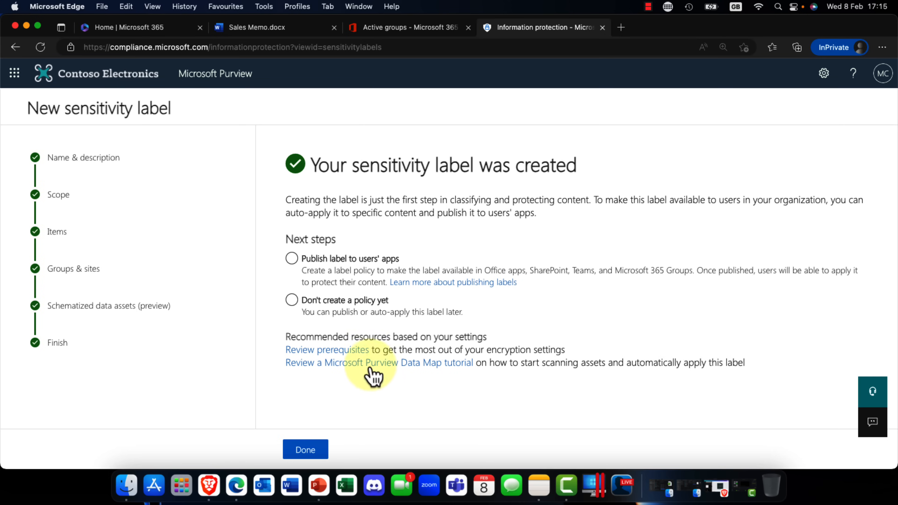
Step: Finish the label setup without creating a policy yet
{"action": "left_click", "coordinate": [345, 260]}
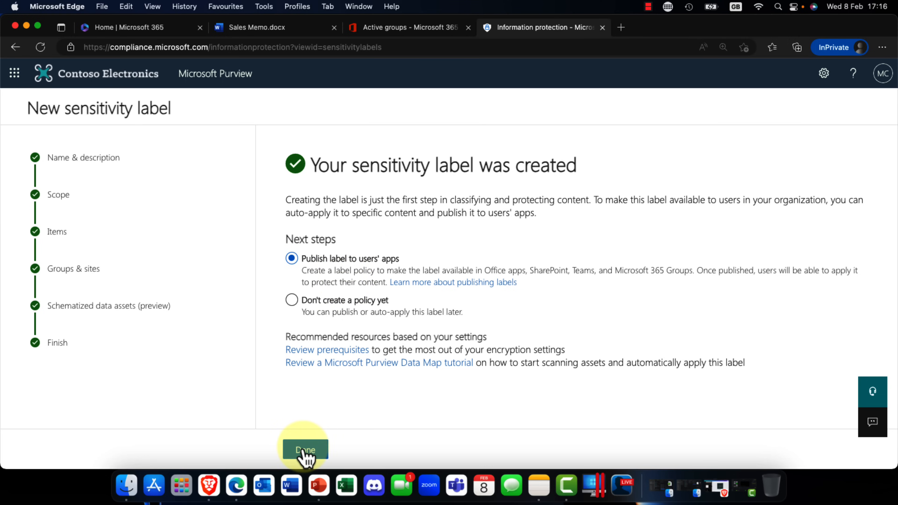
{"action": "left_click", "coordinate": [342, 304]}
{"action": "left_click", "coordinate": [301, 451]}
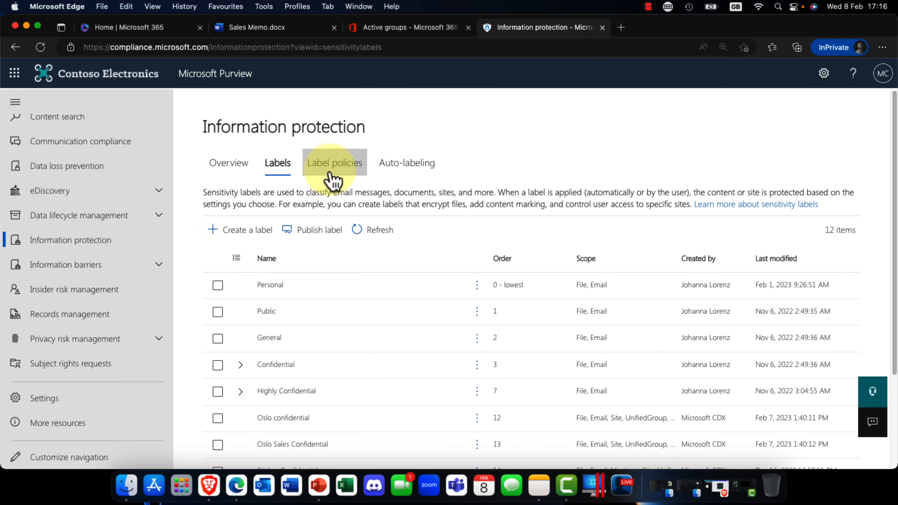
Step: Edit the Project Obsidian sensitivity label policy and add Highly Secret to its labels to publish
{"action": "left_click", "coordinate": [339, 177]}
{"action": "left_click", "coordinate": [266, 313]}
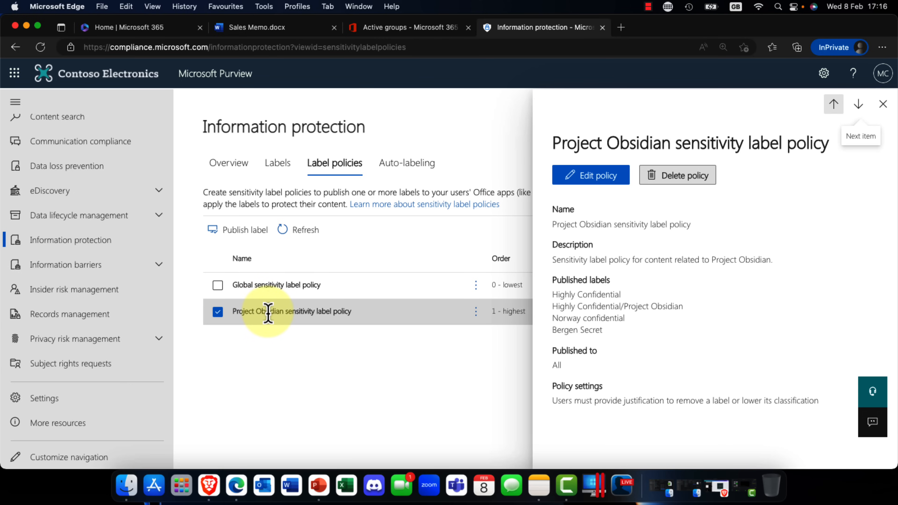
{"action": "left_click", "coordinate": [590, 177]}
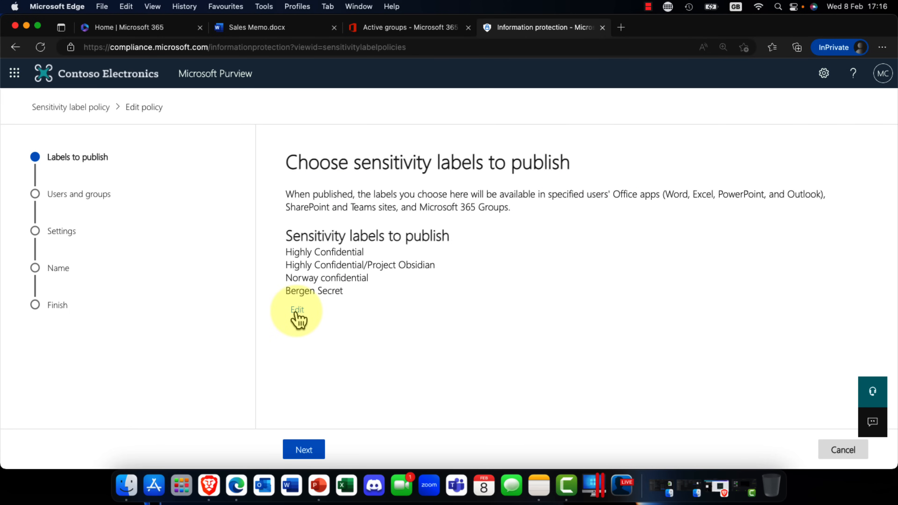
{"action": "left_click", "coordinate": [297, 312]}
{"action": "scroll", "coordinate": [642, 295], "scroll_direction": "down", "scroll_amount": 10}
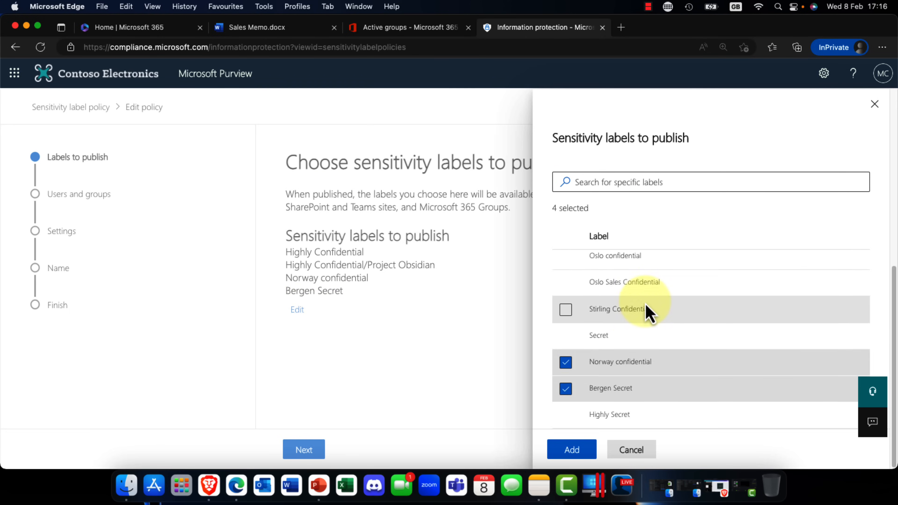
{"action": "left_click", "coordinate": [566, 416]}
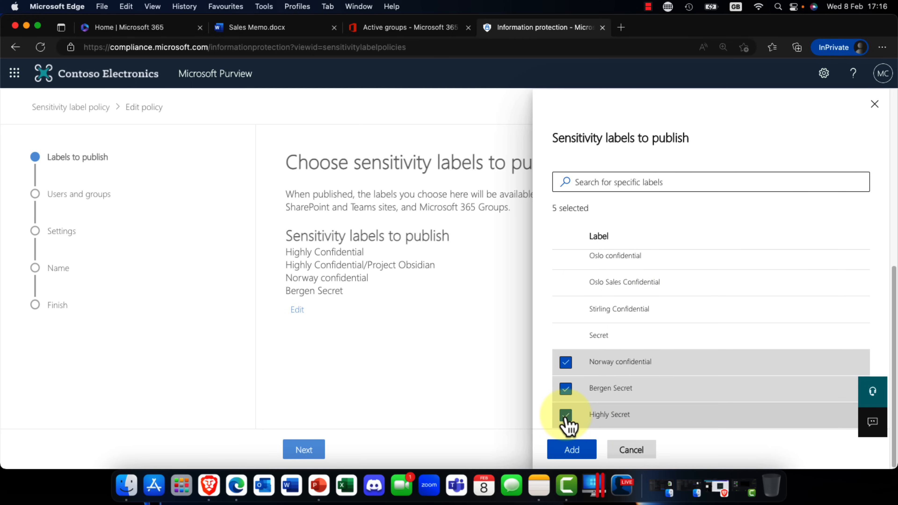
{"action": "left_click", "coordinate": [577, 455]}
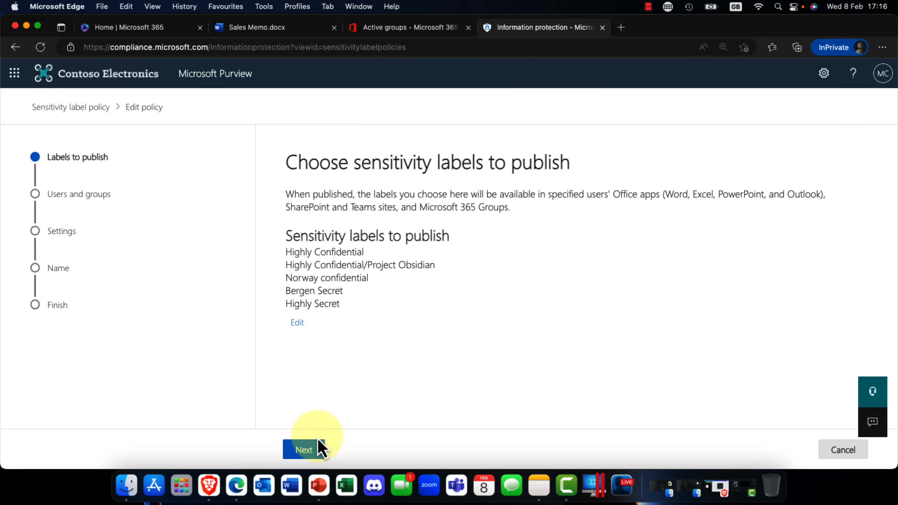
Step: Advance the policy through its users, policy settings and default label pages to the naming page, keeping None as the default document label
{"action": "left_click", "coordinate": [312, 455]}
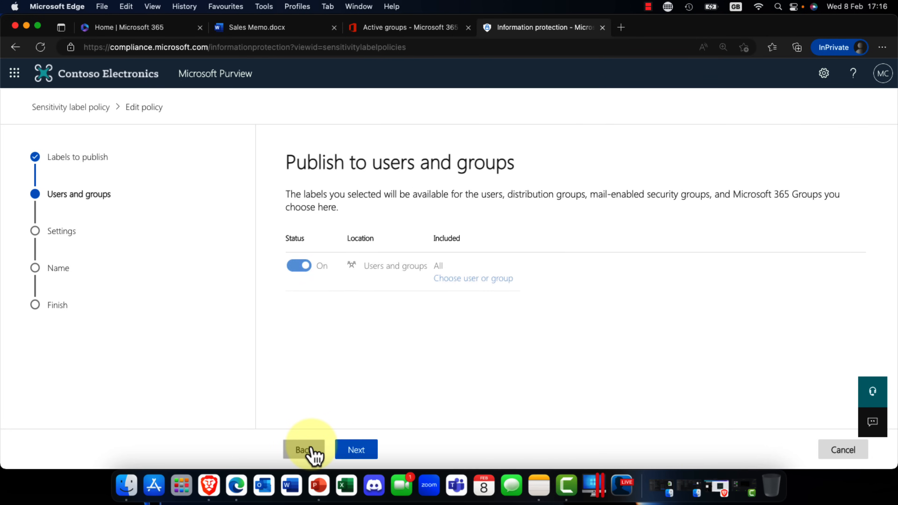
{"action": "left_click", "coordinate": [359, 453]}
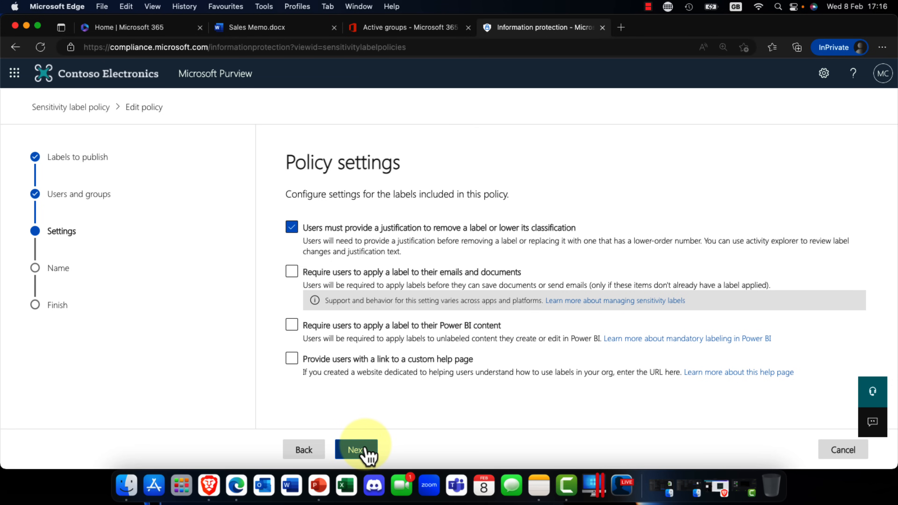
{"action": "left_click", "coordinate": [368, 455]}
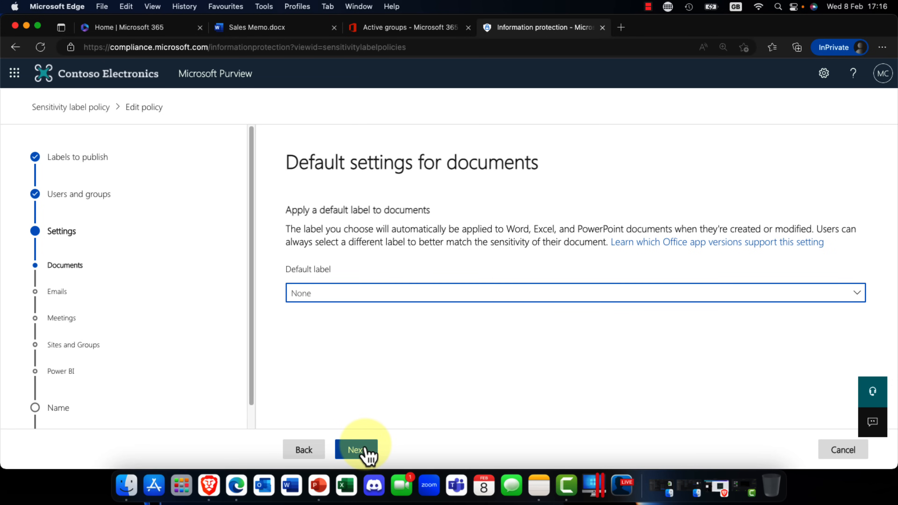
{"action": "left_click", "coordinate": [428, 302]}
{"action": "left_click", "coordinate": [412, 308]}
{"action": "left_click", "coordinate": [367, 455]}
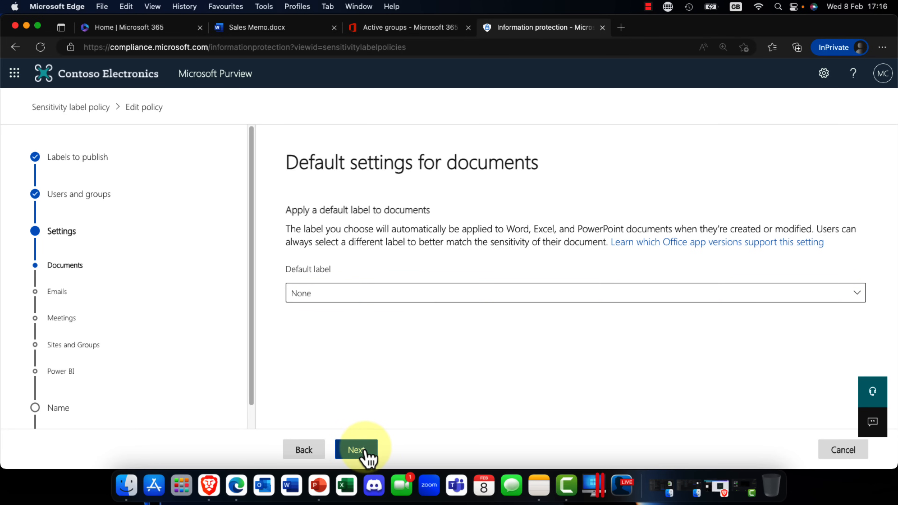
{"action": "left_click", "coordinate": [367, 451]}
{"action": "left_click", "coordinate": [367, 452]}
{"action": "left_click", "coordinate": [367, 451]}
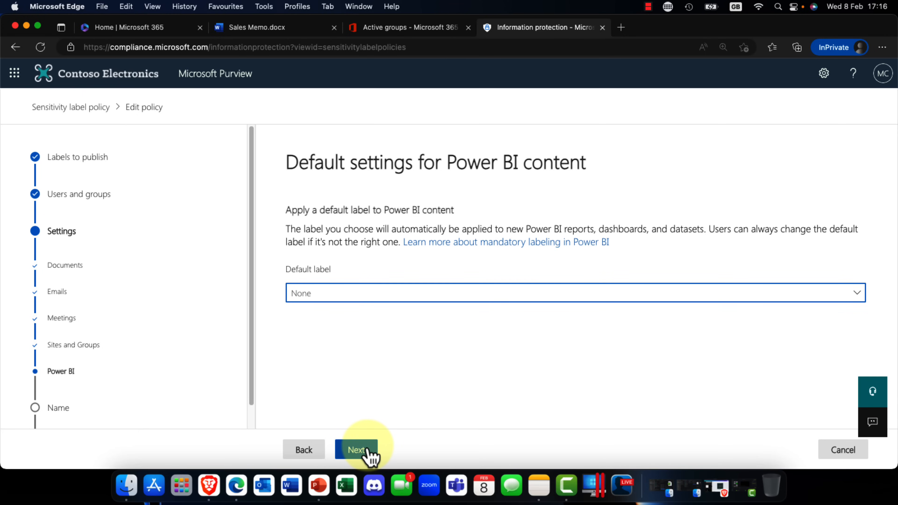
{"action": "left_click", "coordinate": [368, 452]}
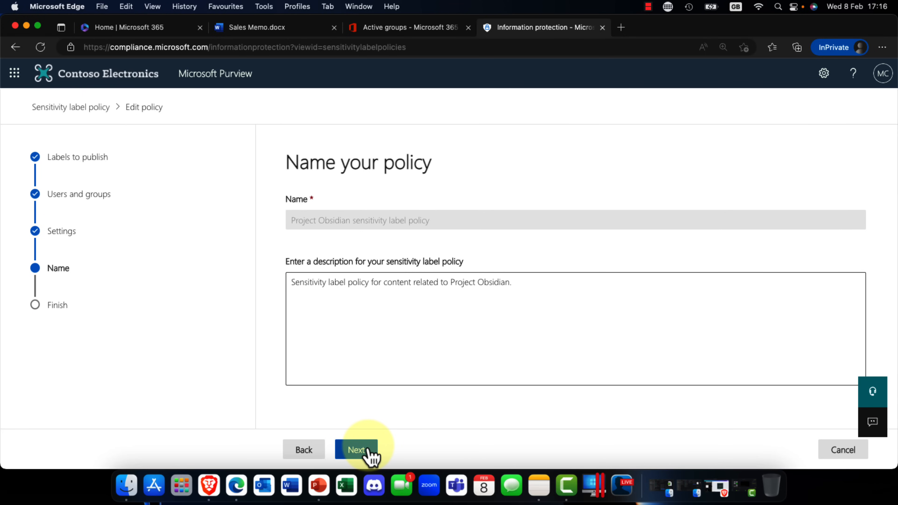
Step: Keep the policy's existing description and submit the updated Project Obsidian sensitivity label policy from its review page
{"action": "left_click", "coordinate": [368, 452]}
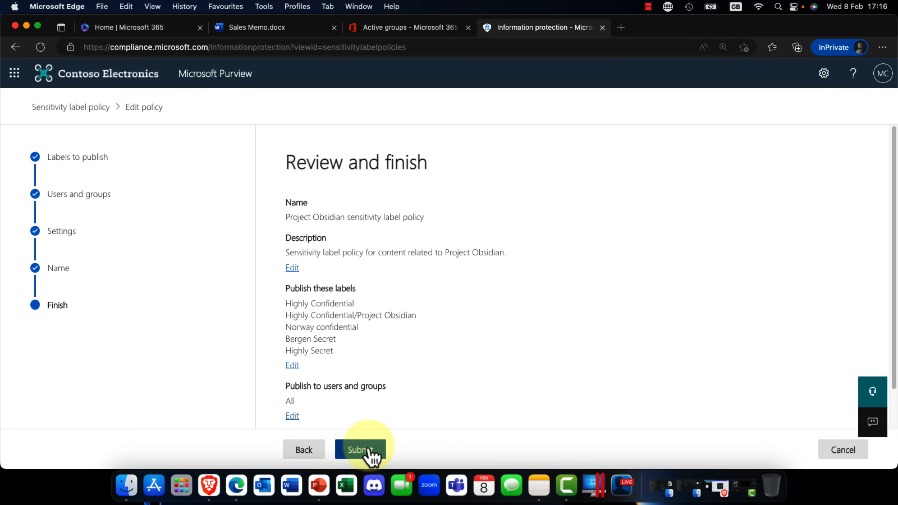
{"action": "left_click", "coordinate": [369, 451]}
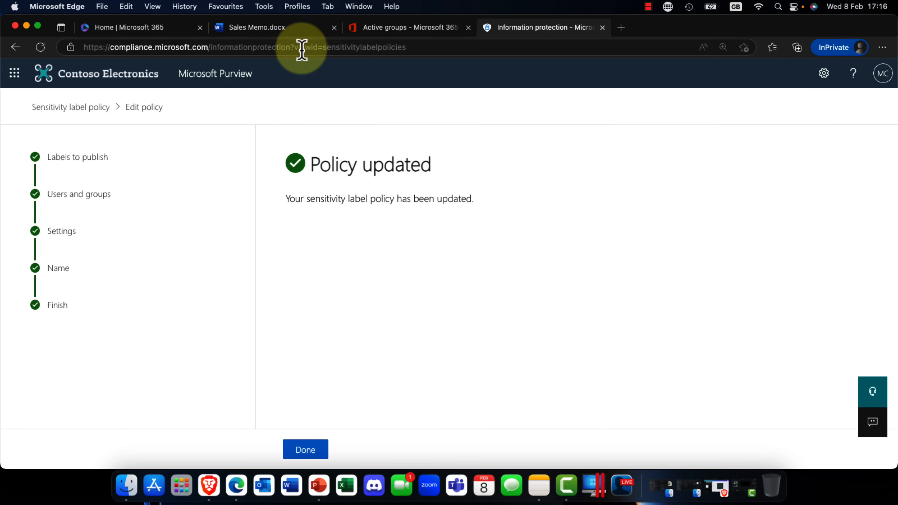
Step: Switch to the Sales Memo document in Word, dismiss the Dictate tip and check which sensitivity labels it offers
{"action": "left_click", "coordinate": [269, 31]}
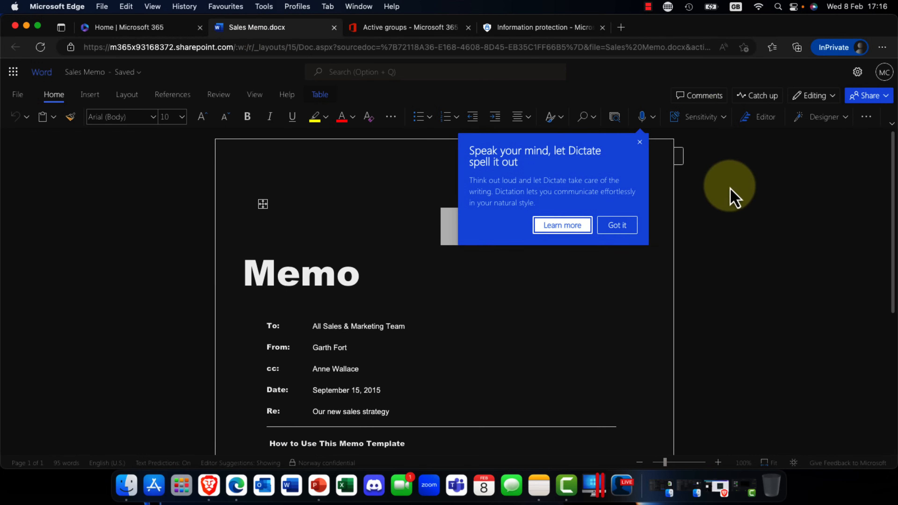
{"action": "left_click", "coordinate": [624, 226]}
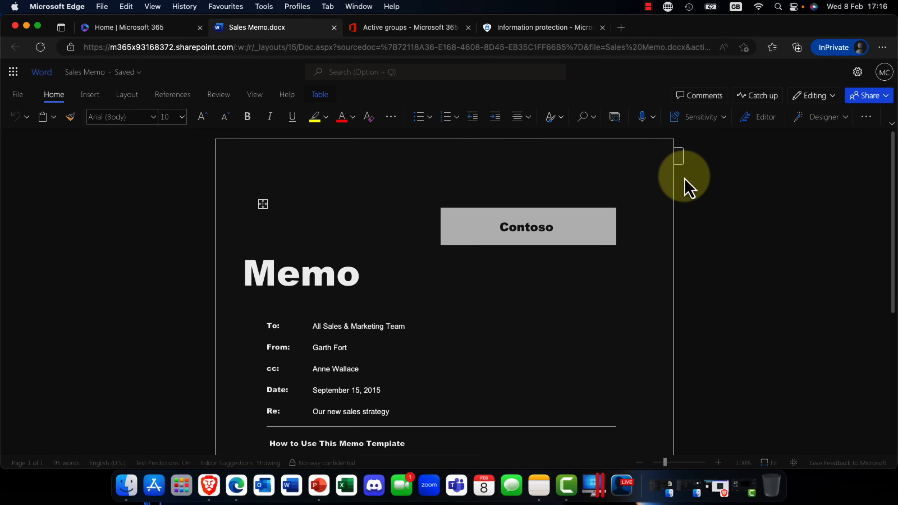
{"action": "left_click", "coordinate": [712, 120]}
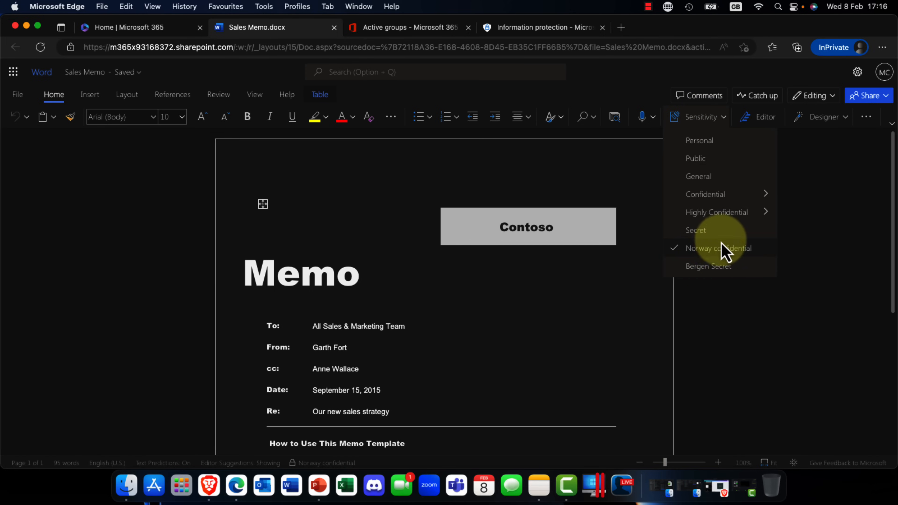
{"action": "left_click", "coordinate": [810, 177]}
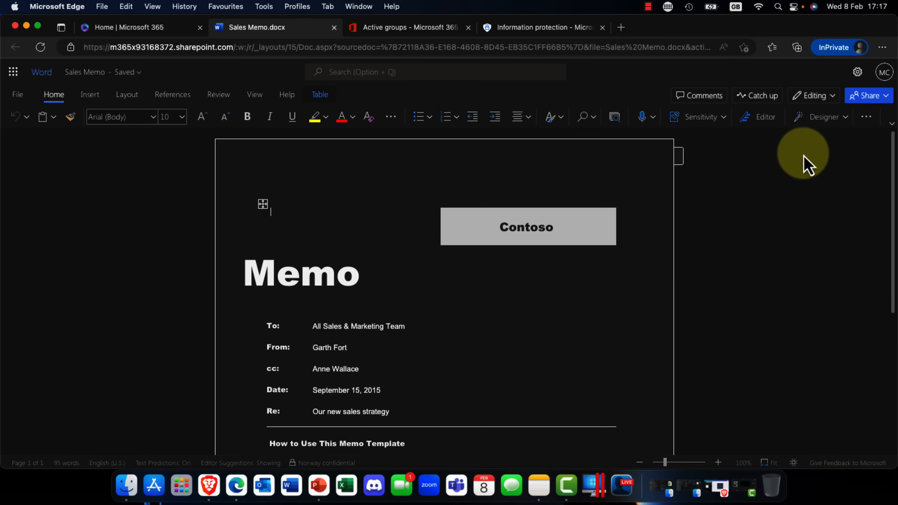
Step: Return to Microsoft Purview and close the finished policy wizard to get back to the label policies list
{"action": "left_click", "coordinate": [519, 31]}
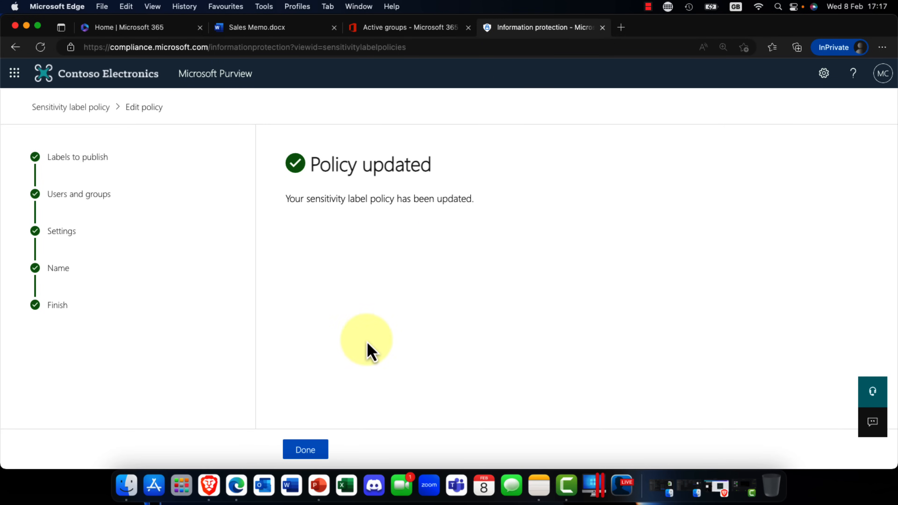
{"action": "left_click", "coordinate": [318, 453]}
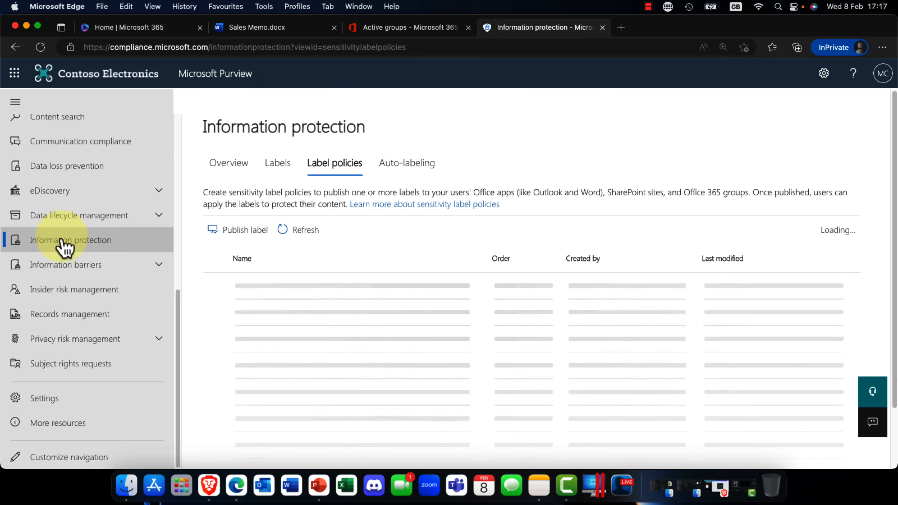
{"action": "scroll", "coordinate": [76, 257], "scroll_direction": "up", "scroll_amount": 10}
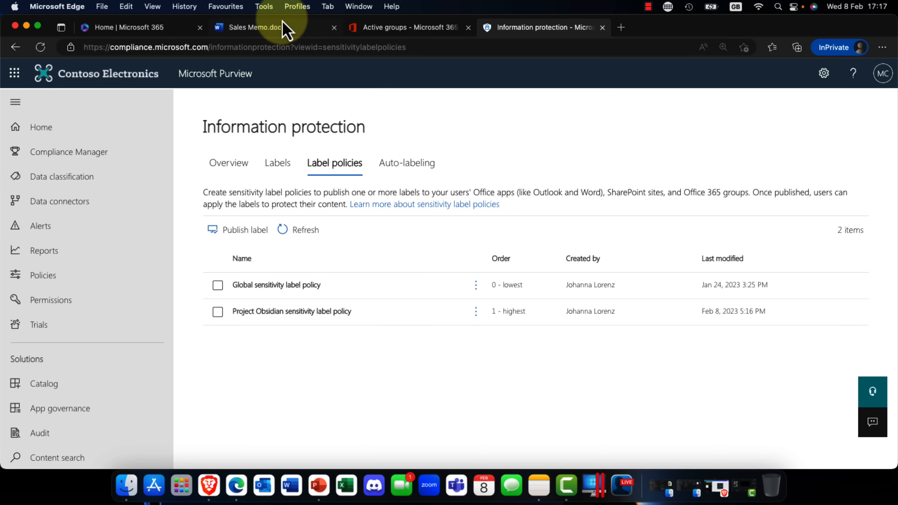
Step: Switch to the Microsoft 365 admin center and open the details of the Oslo HQ team from the active teams and groups
{"action": "left_click", "coordinate": [391, 29]}
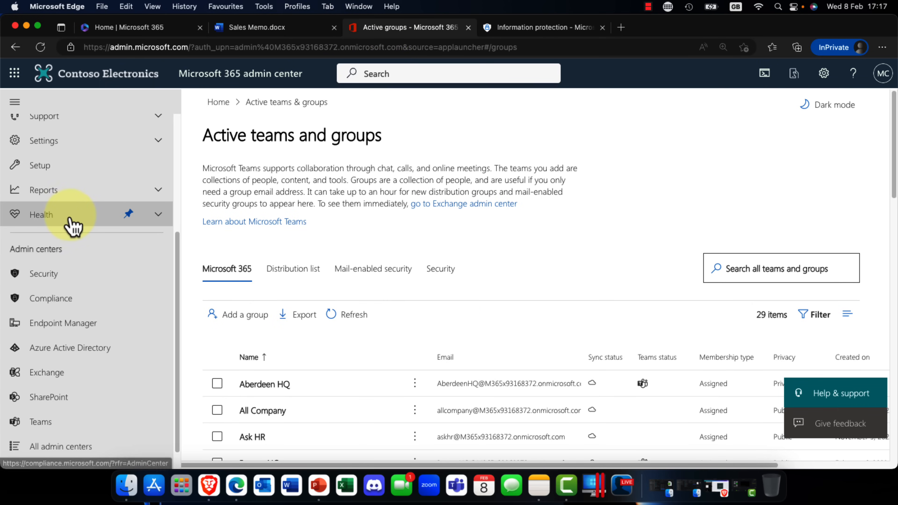
{"action": "scroll", "coordinate": [74, 235], "scroll_direction": "up", "scroll_amount": 5}
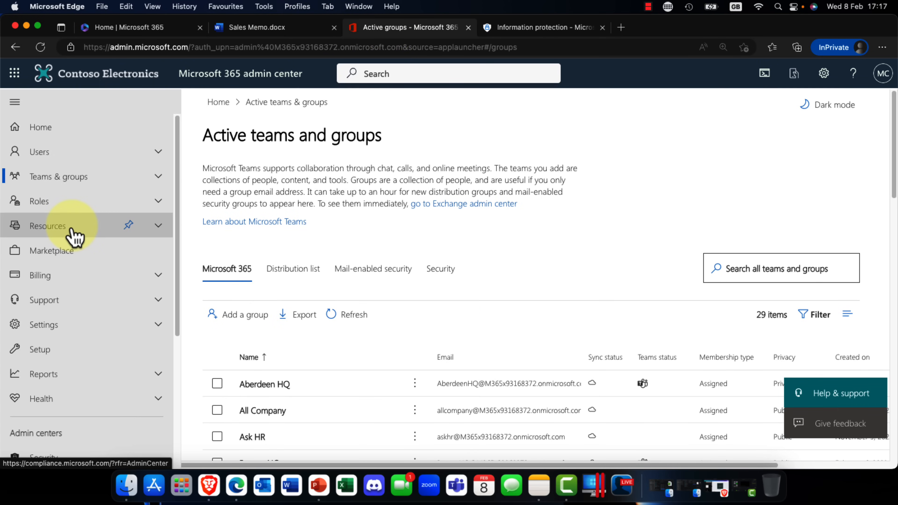
{"action": "left_click", "coordinate": [66, 179]}
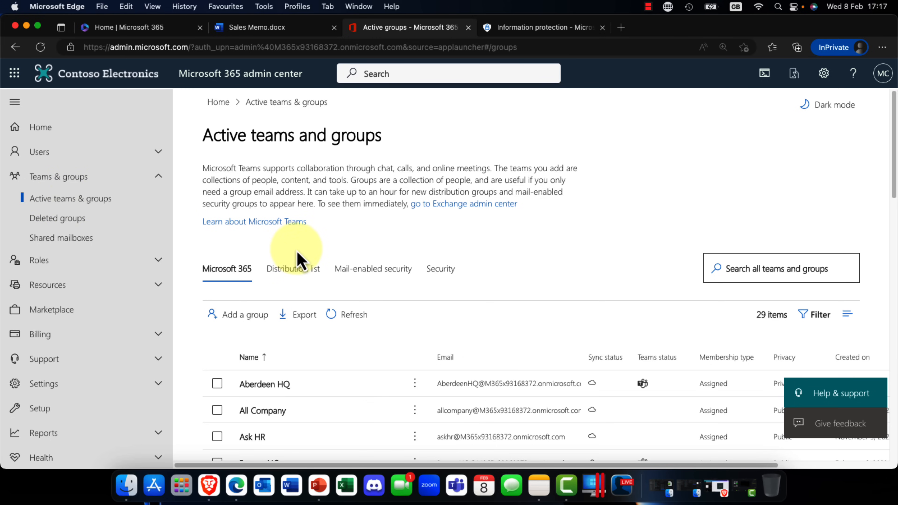
{"action": "scroll", "coordinate": [287, 358], "scroll_direction": "down", "scroll_amount": 10}
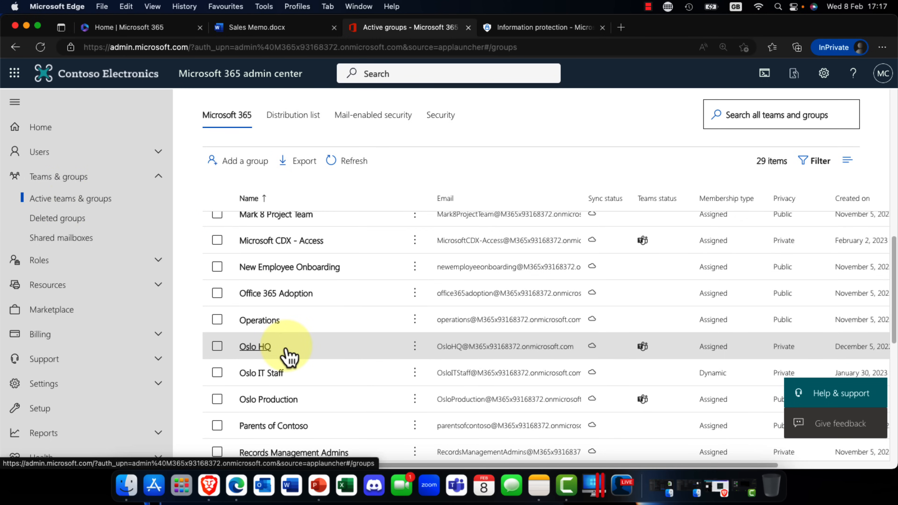
{"action": "left_click", "coordinate": [257, 348]}
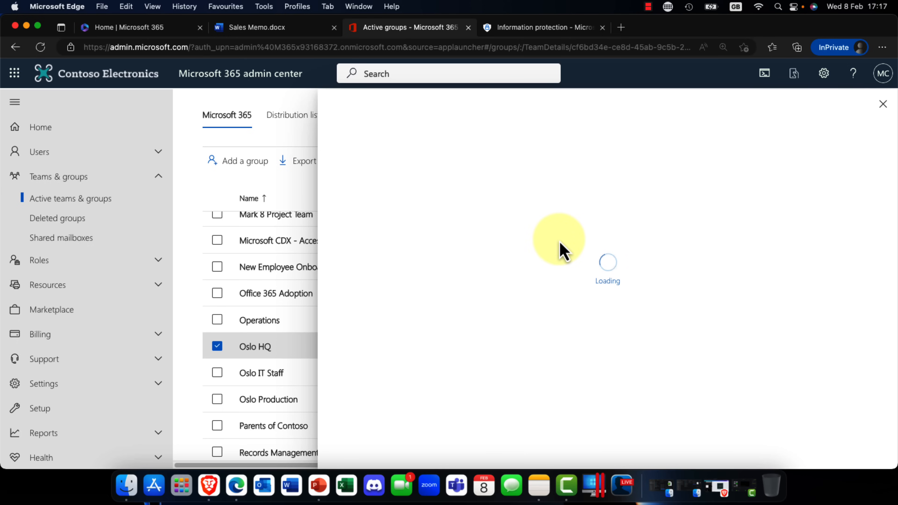
Step: Check the sensitivity label choices in the Oslo HQ team's settings, keep Secret and close the team's details
{"action": "left_click", "coordinate": [506, 235]}
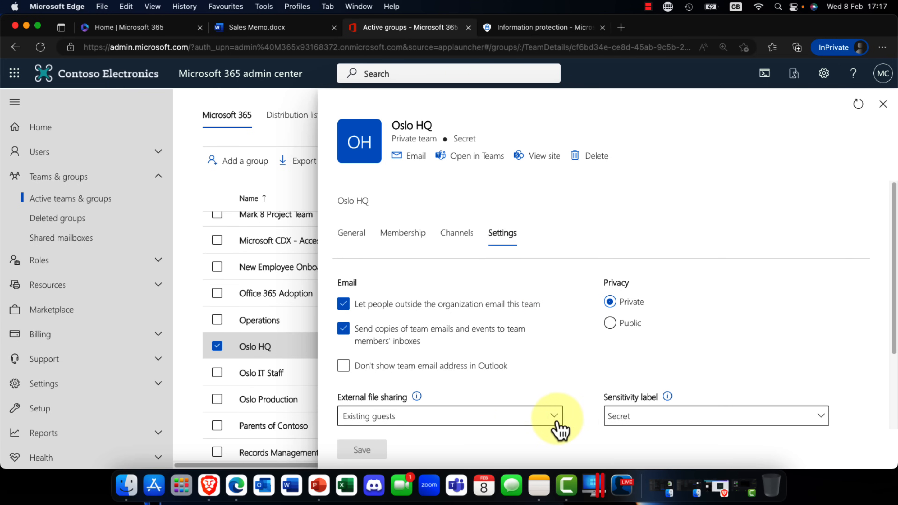
{"action": "left_click", "coordinate": [682, 421]}
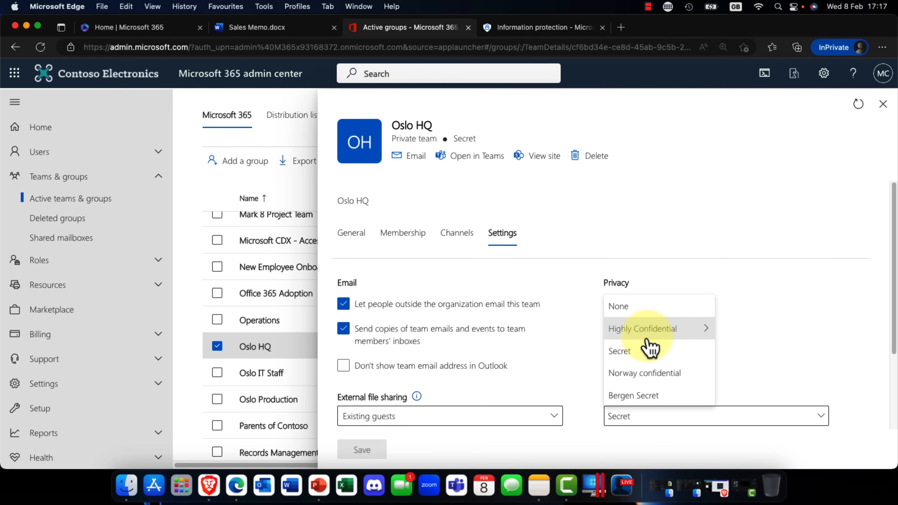
{"action": "left_click", "coordinate": [791, 349]}
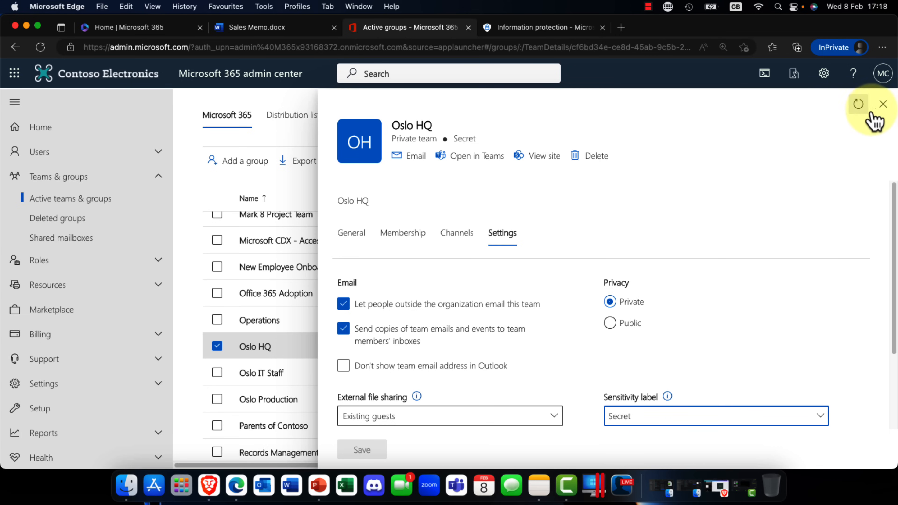
{"action": "left_click", "coordinate": [884, 104]}
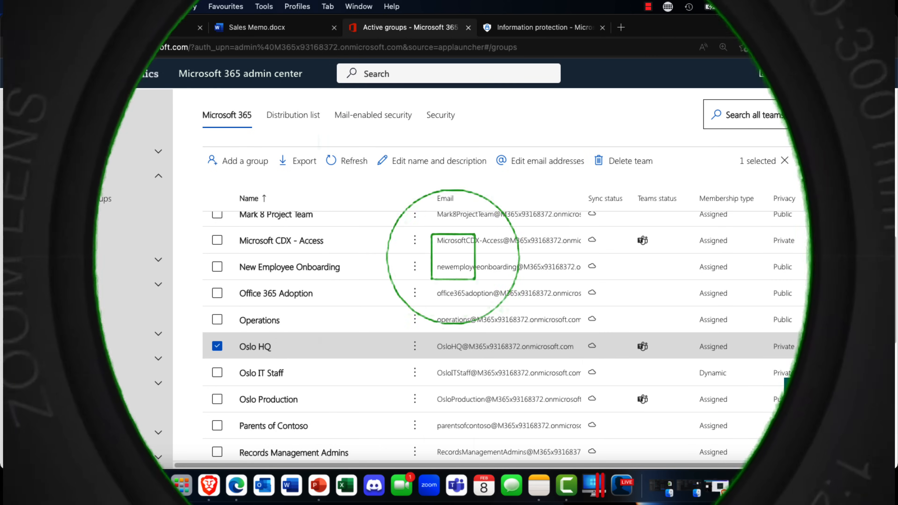